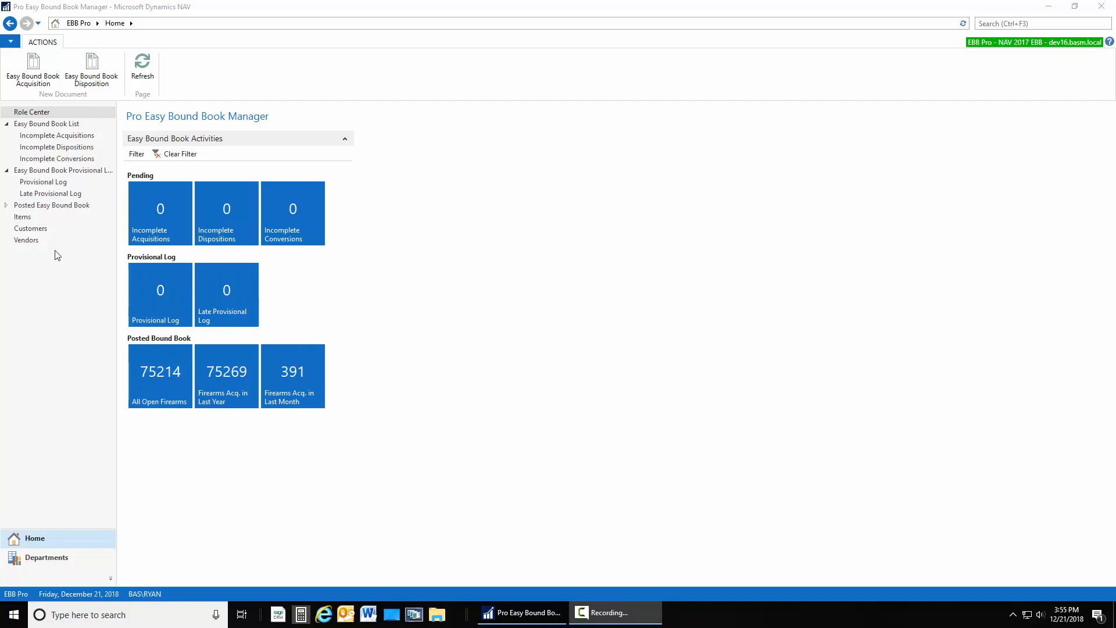
- Open the item card for 1AR-15 from the items list, review its Easy Bound Book fields and FET price, and close it
{"action": "left_click", "coordinate": [24, 221]}
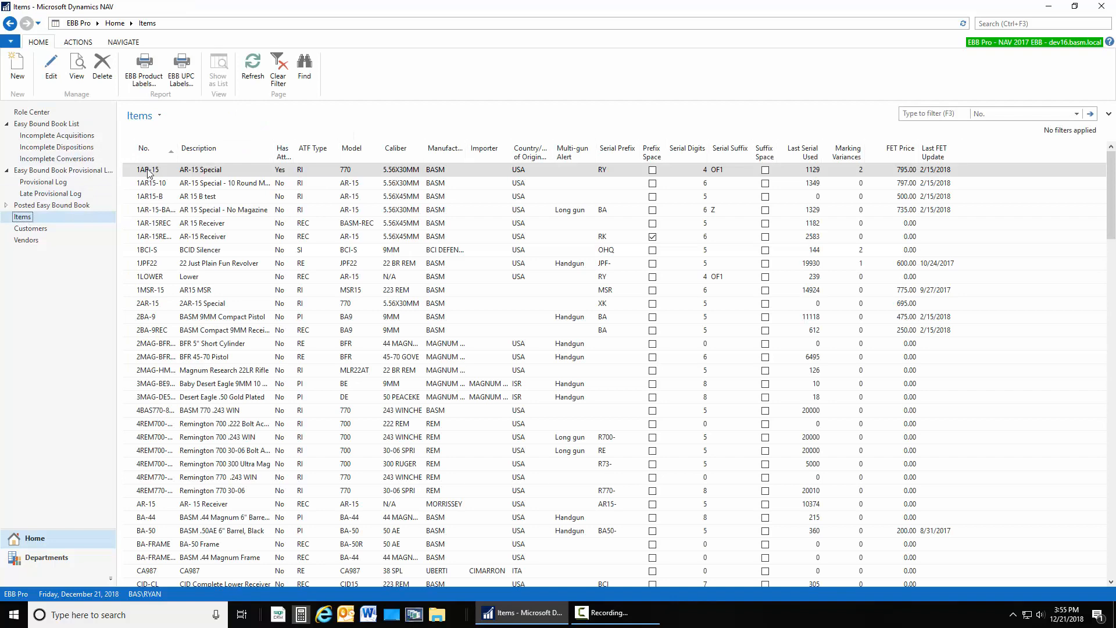
{"action": "double_click", "coordinate": [149, 172]}
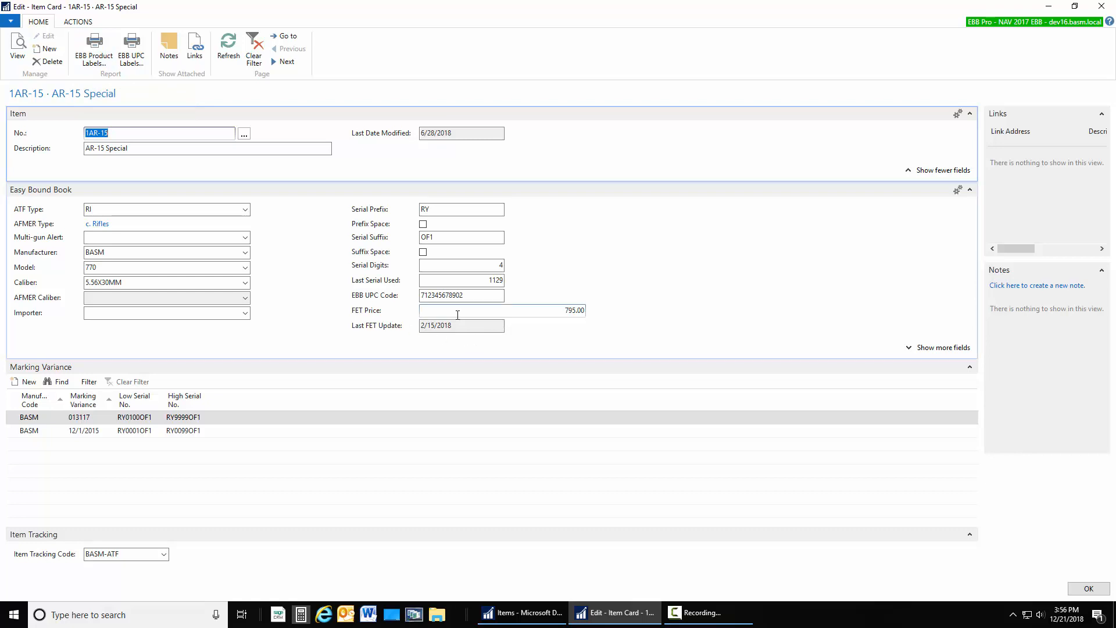
{"action": "left_click", "coordinate": [455, 315]}
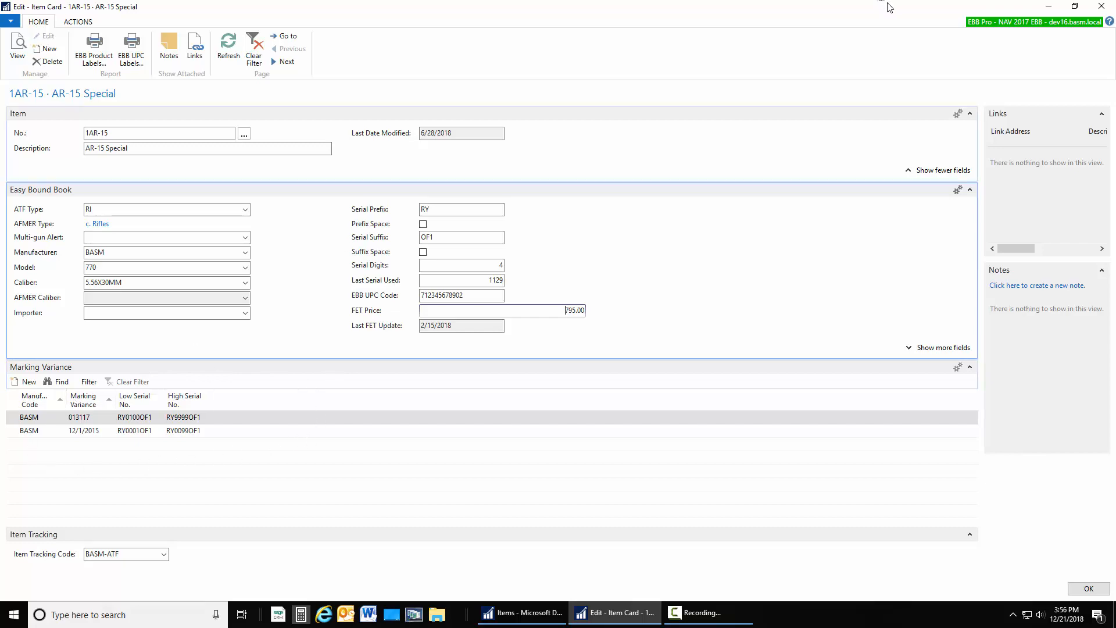
{"action": "left_click", "coordinate": [1101, 6]}
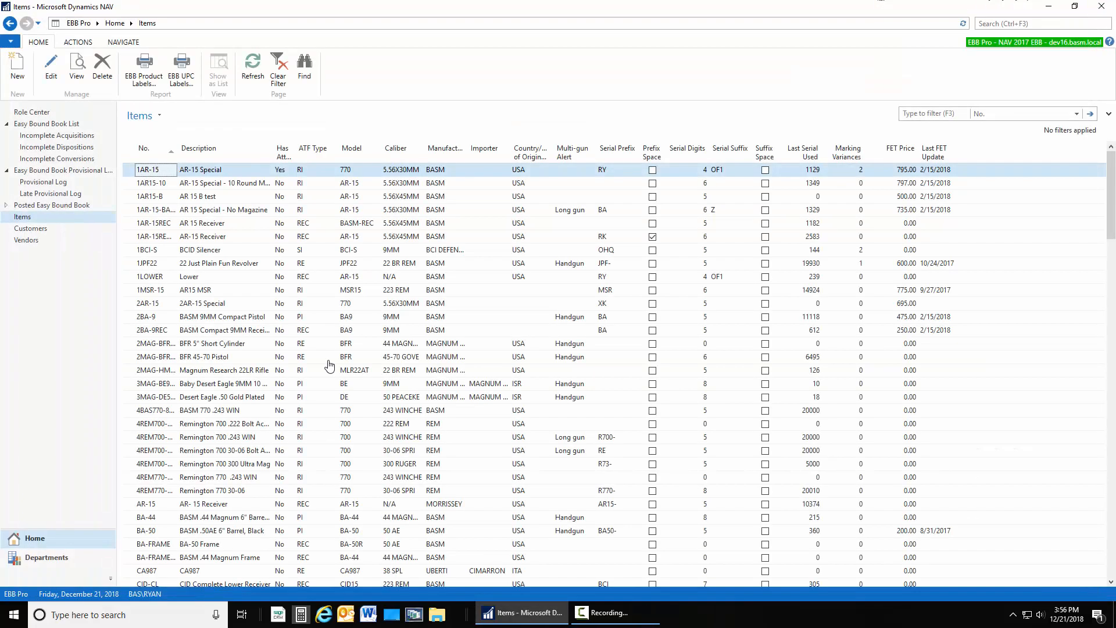
- Open the Walmart customer card and compare its dealer FFL details with the EZCheck data, closing both without applying the ATF values
{"action": "left_click", "coordinate": [30, 229]}
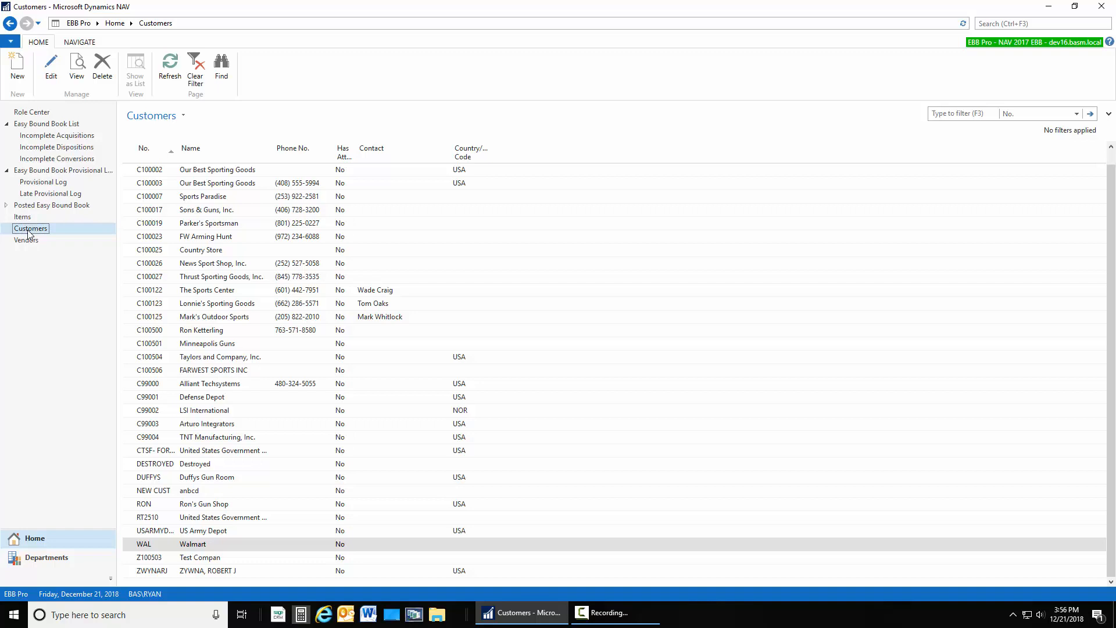
{"action": "left_click", "coordinate": [148, 543]}
{"action": "double_click", "coordinate": [149, 547]}
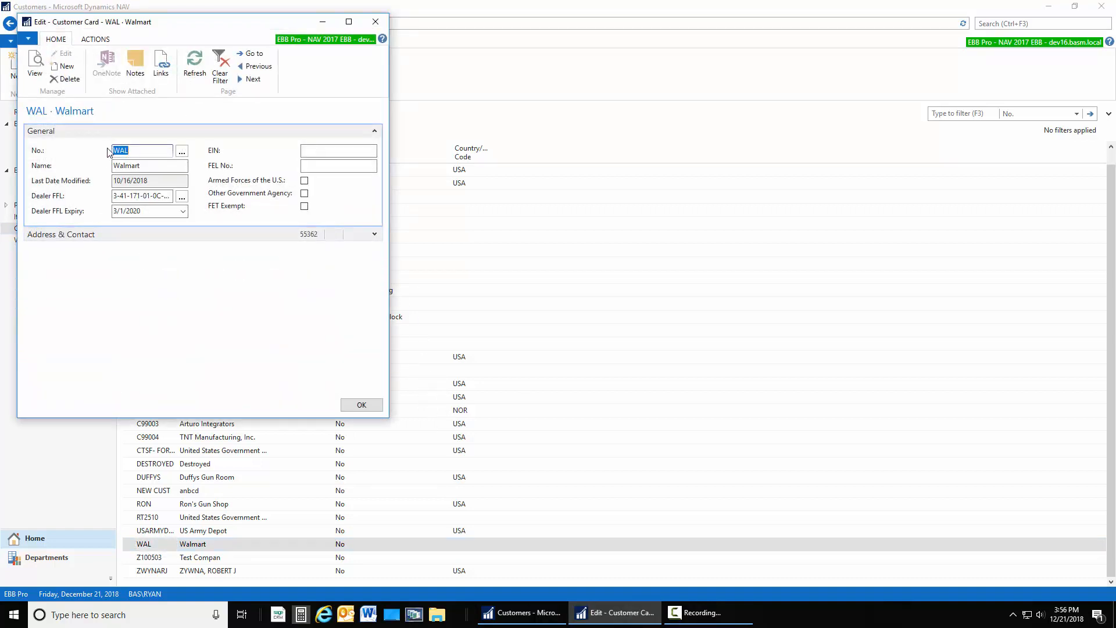
{"action": "left_click", "coordinate": [348, 21]}
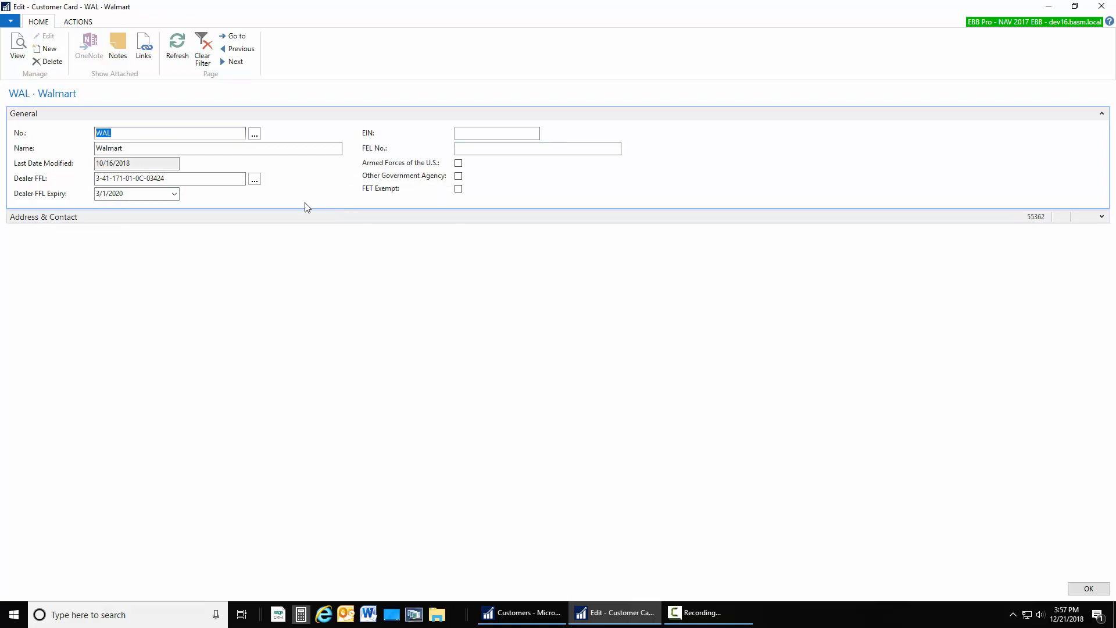
{"action": "left_click", "coordinate": [254, 182]}
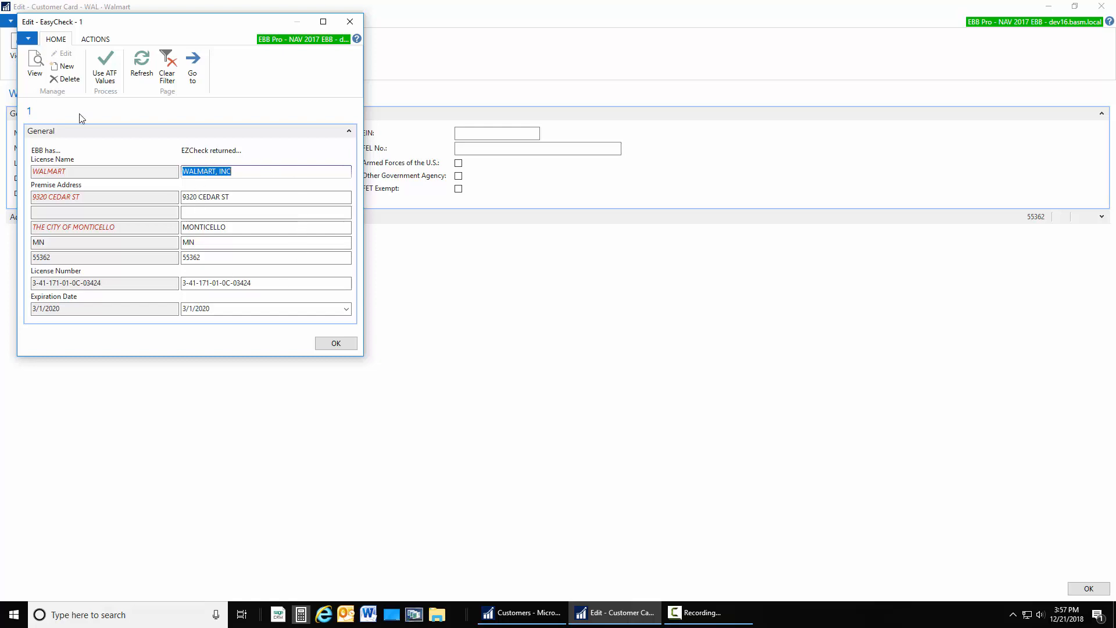
{"action": "left_click", "coordinate": [349, 22]}
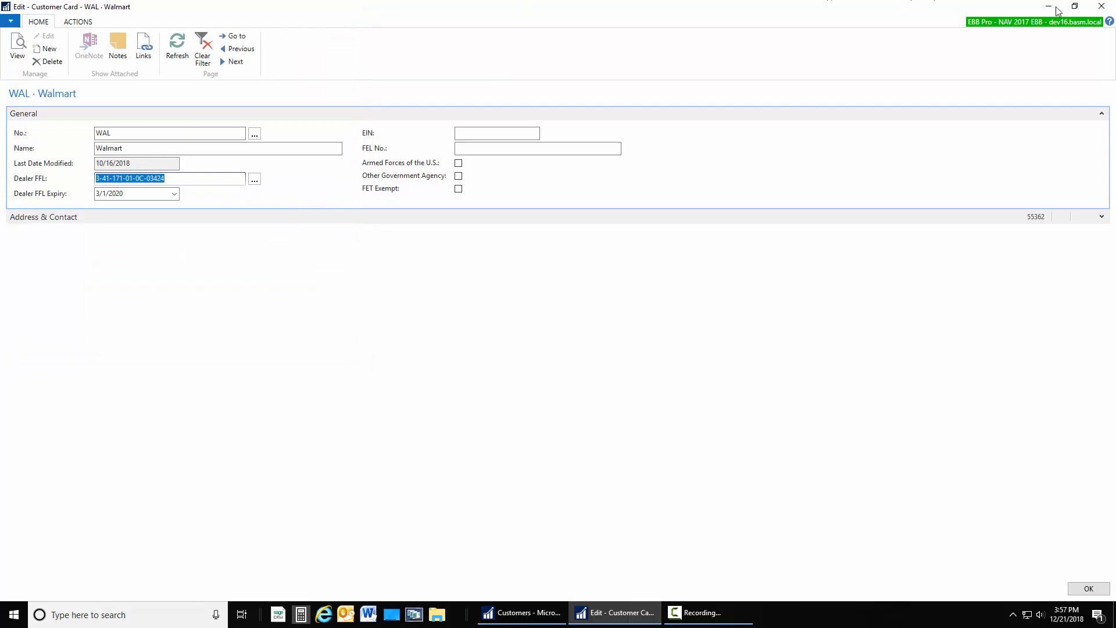
{"action": "left_click", "coordinate": [1106, 9]}
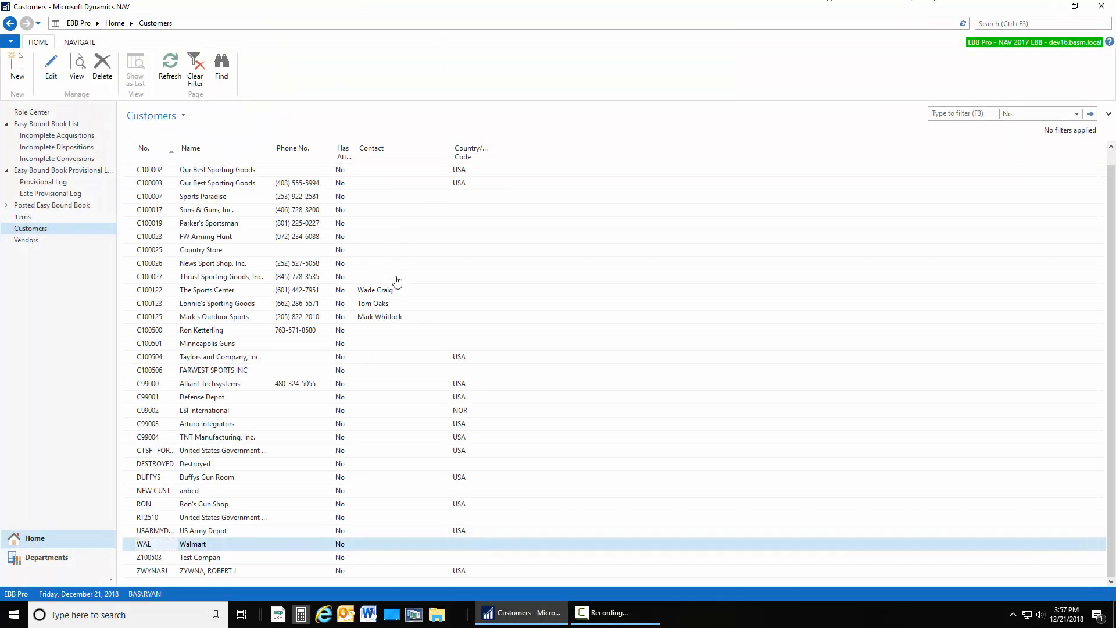
- Create a new acquisition in the Easy Bound Book List with address type VENDOR and address code BASM
{"action": "left_click", "coordinate": [60, 123]}
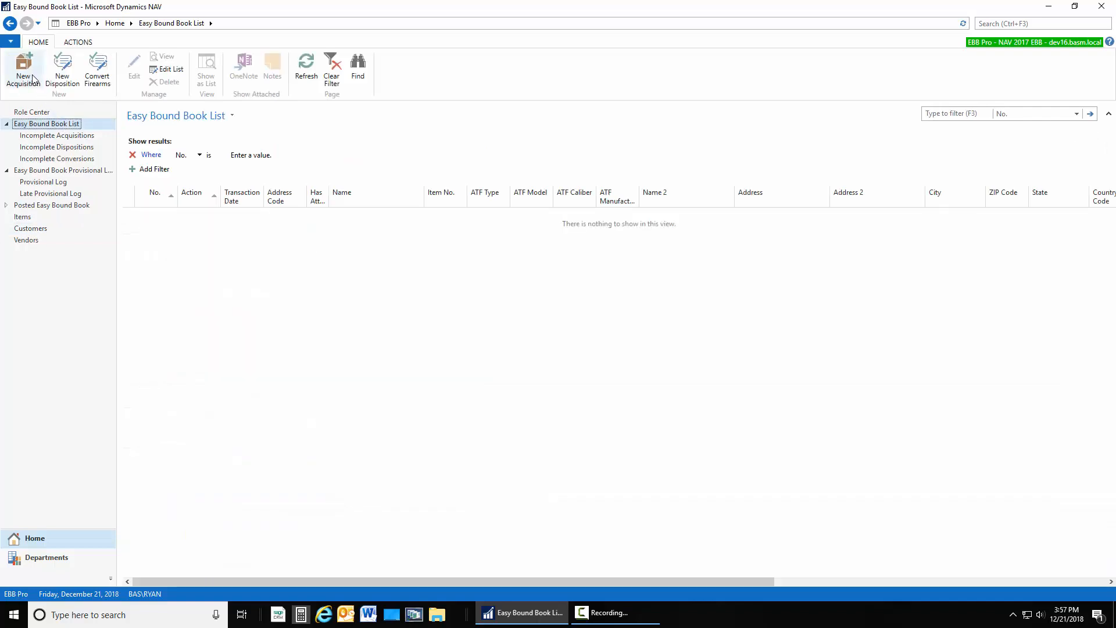
{"action": "left_click", "coordinate": [33, 80]}
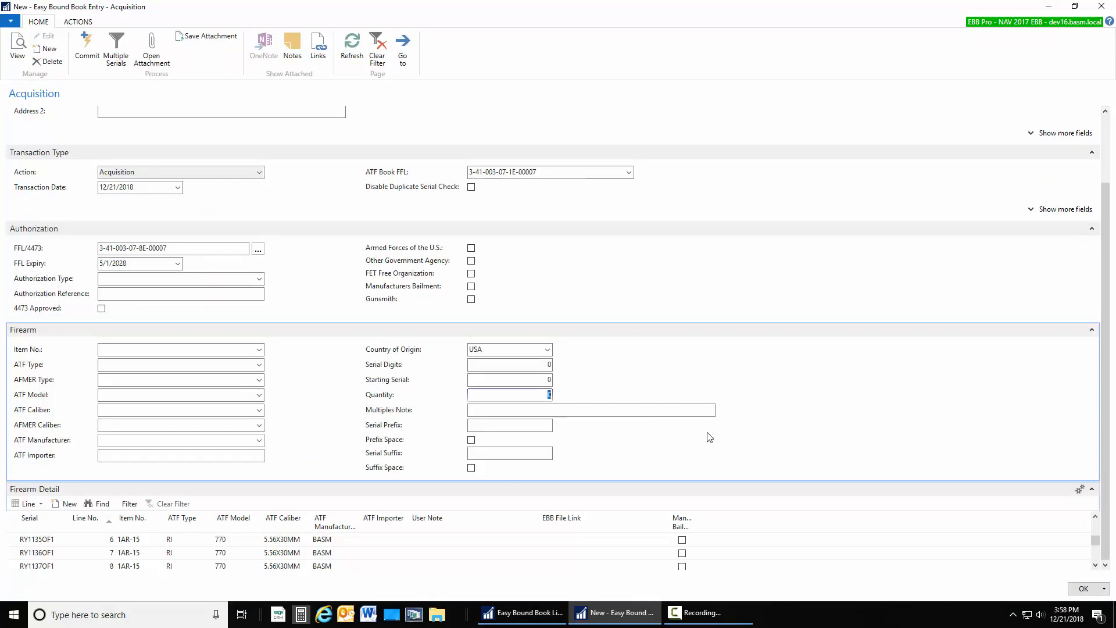
{"action": "key", "text": "Escape"}
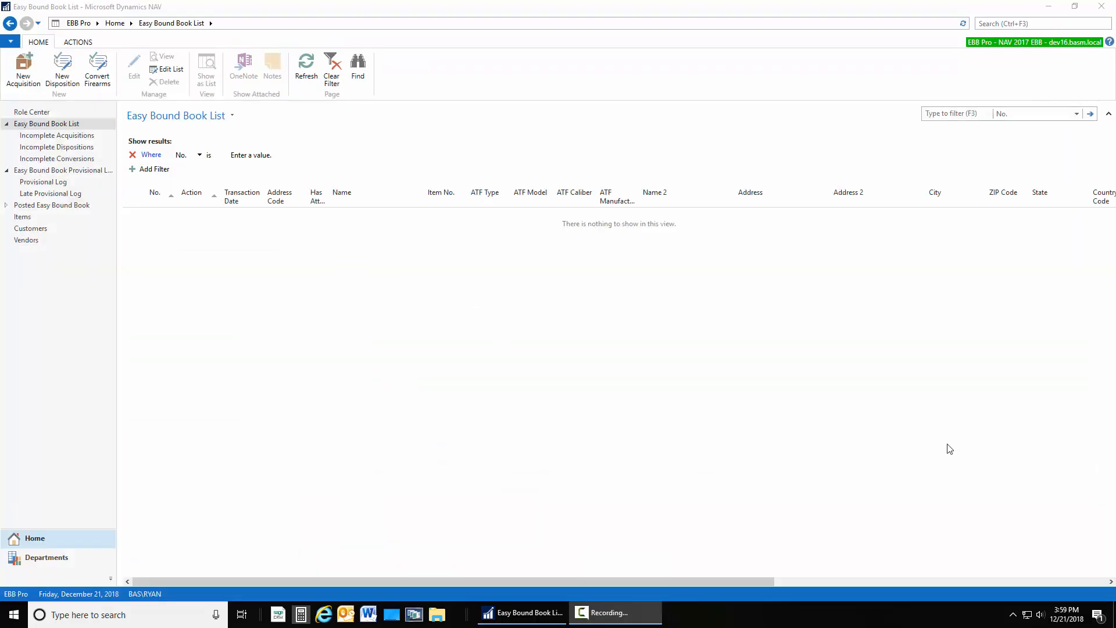
{"action": "left_click", "coordinate": [21, 74]}
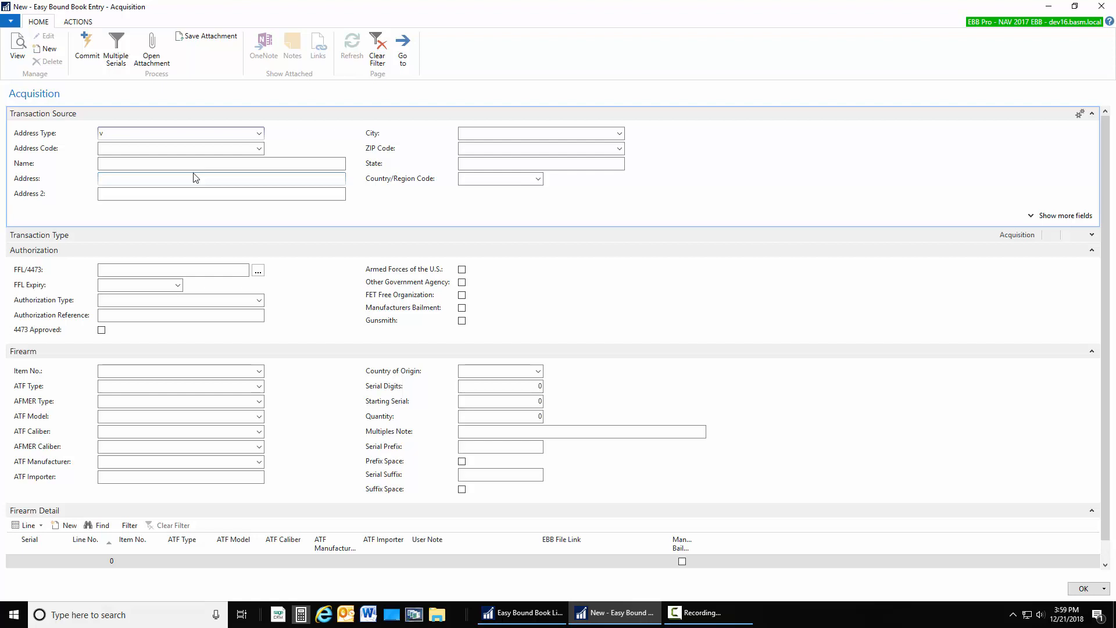
{"action": "key", "text": "Tab"}
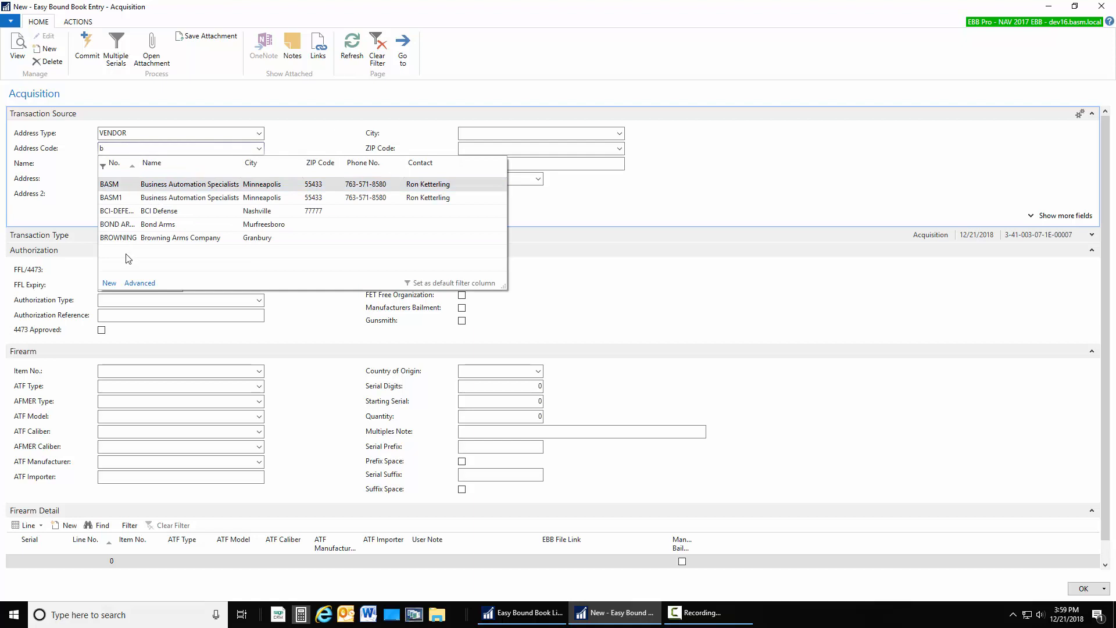
{"action": "left_click", "coordinate": [135, 185]}
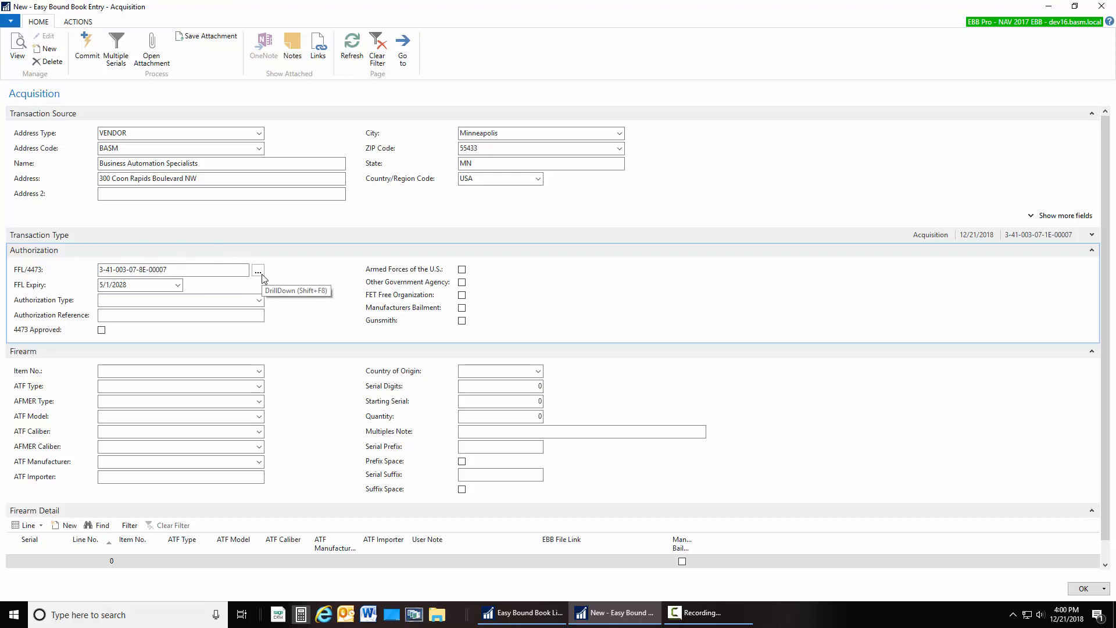
- Choose item 1AR-15 with a quantity of 10 and generate its serial lines in the acquisition
{"action": "left_click", "coordinate": [259, 370]}
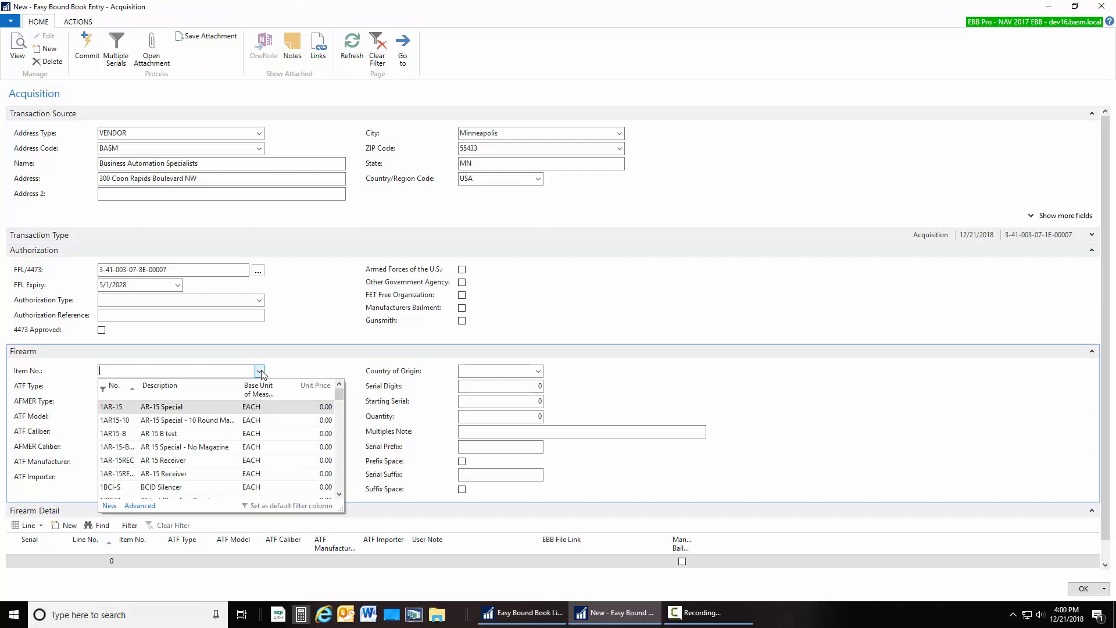
{"action": "left_click", "coordinate": [154, 408]}
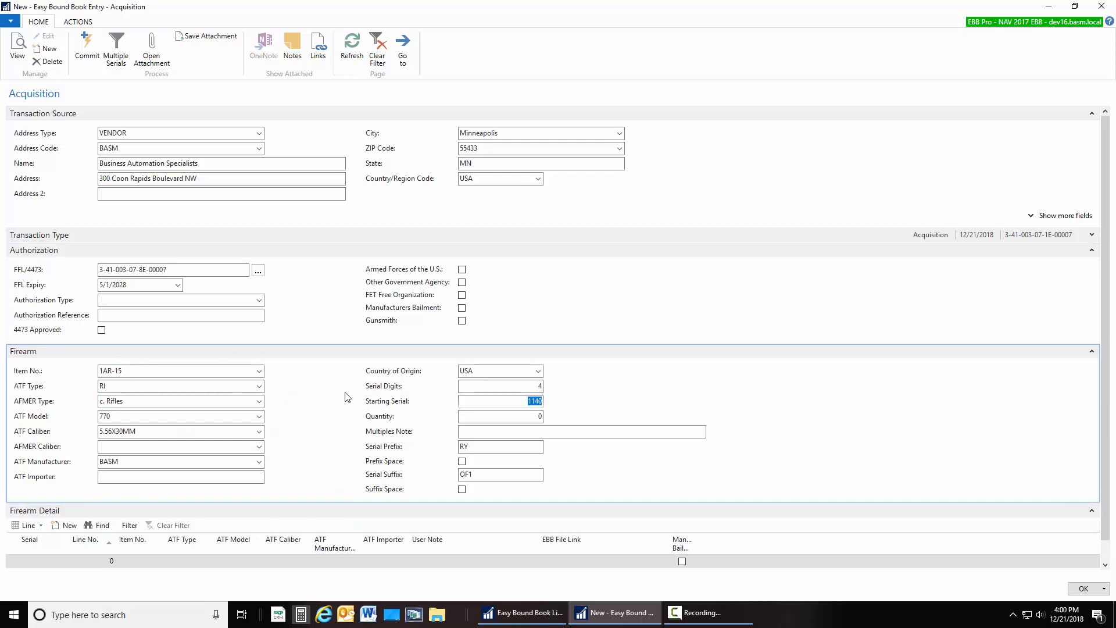
{"action": "left_click", "coordinate": [531, 416]}
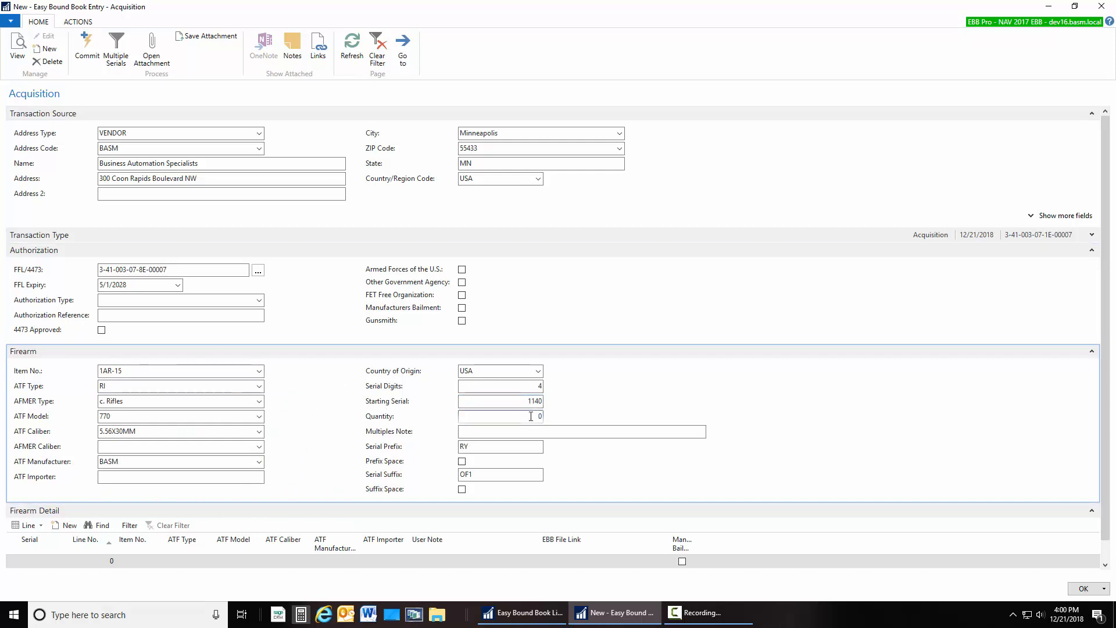
{"action": "type", "text": "1"}
{"action": "left_click", "coordinate": [117, 57]}
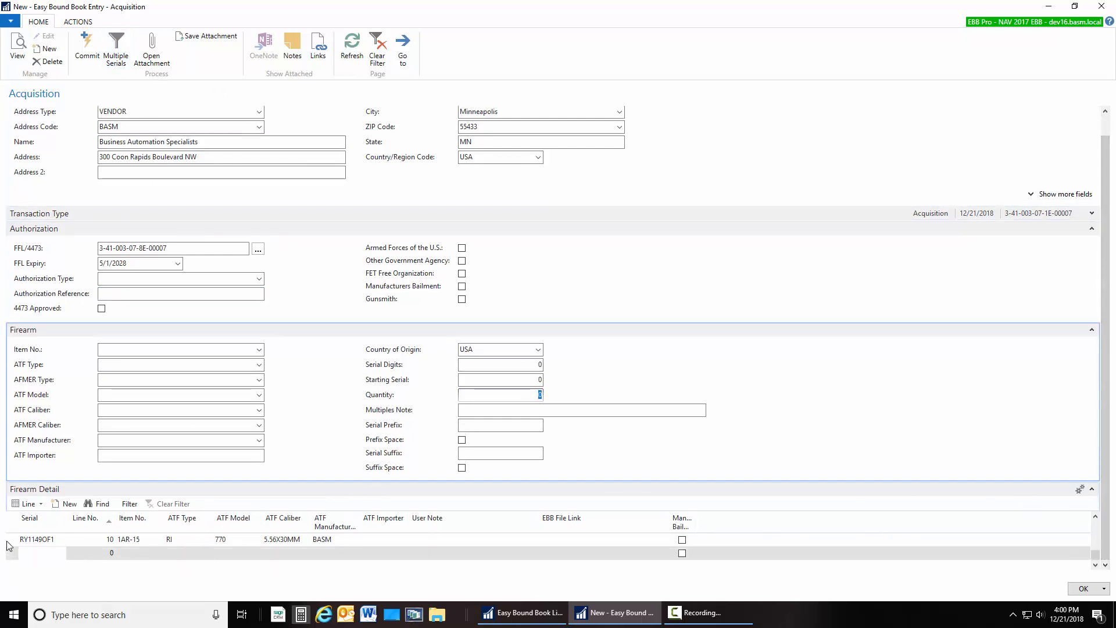
- Review the generated 1AR-15 serial lines in the firearm detail from the first line to the last
{"action": "left_click", "coordinate": [43, 557]}
{"action": "key", "text": "Up"}
{"action": "key", "text": "Up"}
{"action": "key", "text": "Up"}
{"action": "key", "text": "Up"}
{"action": "key", "text": "Up"}
{"action": "key", "text": "Up"}
{"action": "key", "text": "Up"}
{"action": "key", "text": "Up"}
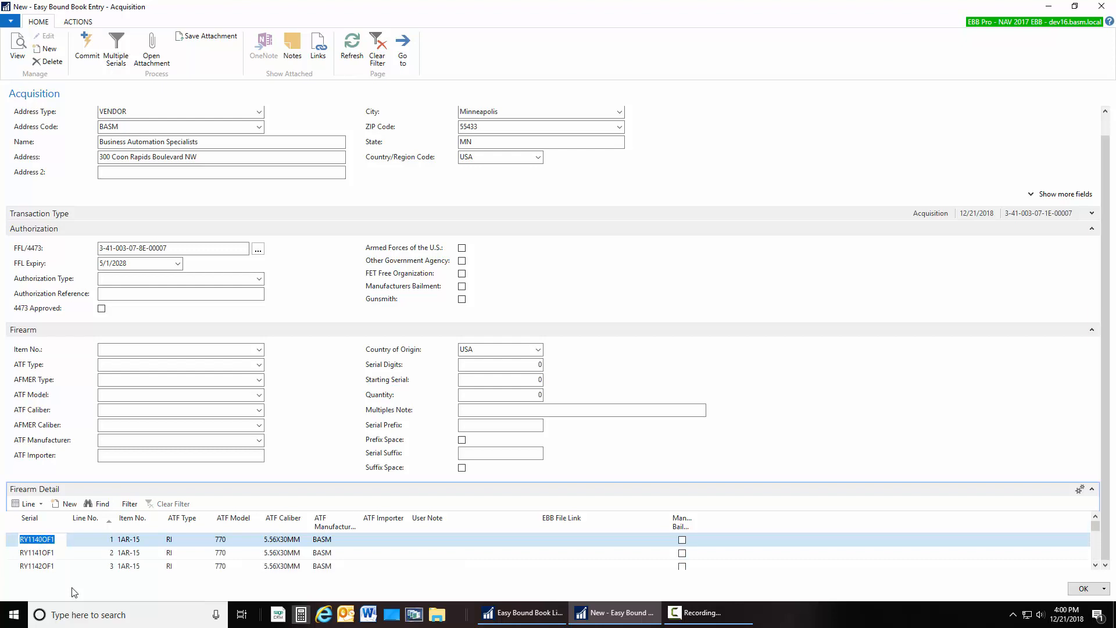
{"action": "key", "text": "Down"}
{"action": "key", "text": "Down"}
{"action": "key", "text": "Down"}
{"action": "key", "text": "Down"}
{"action": "key", "text": "Down"}
{"action": "key", "text": "Down"}
{"action": "key", "text": "Down"}
{"action": "key", "text": "Down"}
{"action": "key", "text": "Down"}
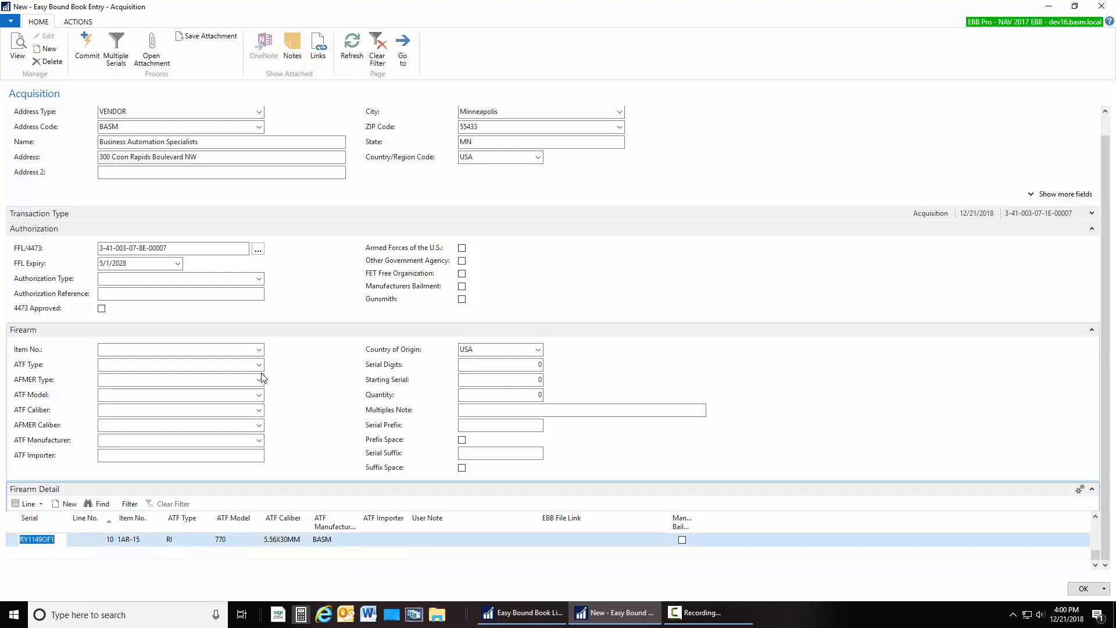
- Choose item 1AR-15REC with a quantity of 10 and generate its serial lines in the same acquisition
{"action": "left_click", "coordinate": [259, 351]}
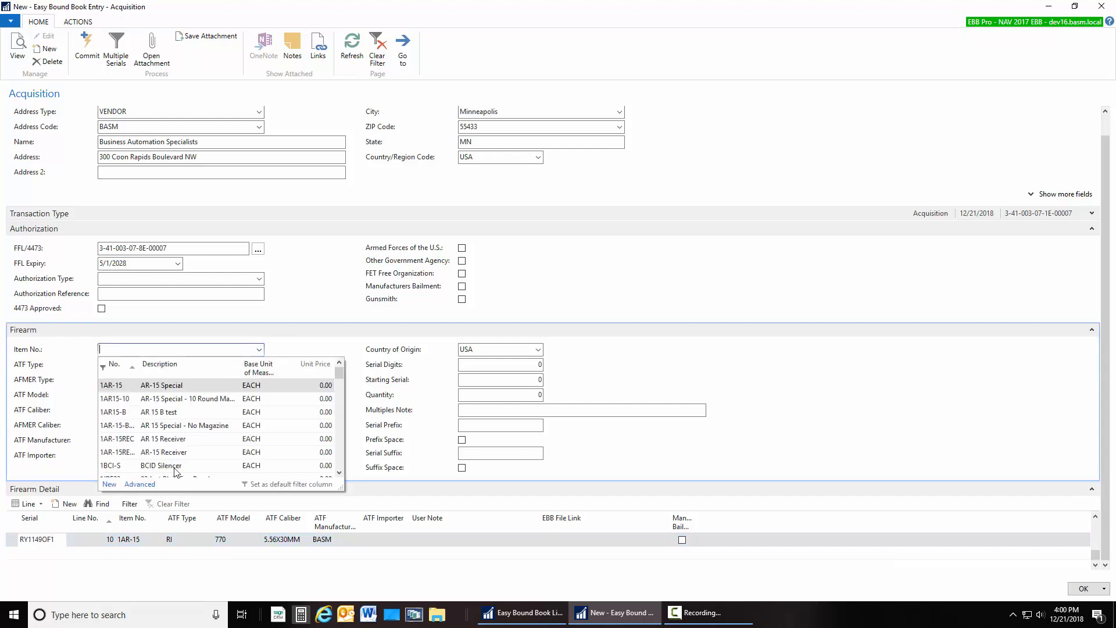
{"action": "left_click", "coordinate": [166, 439]}
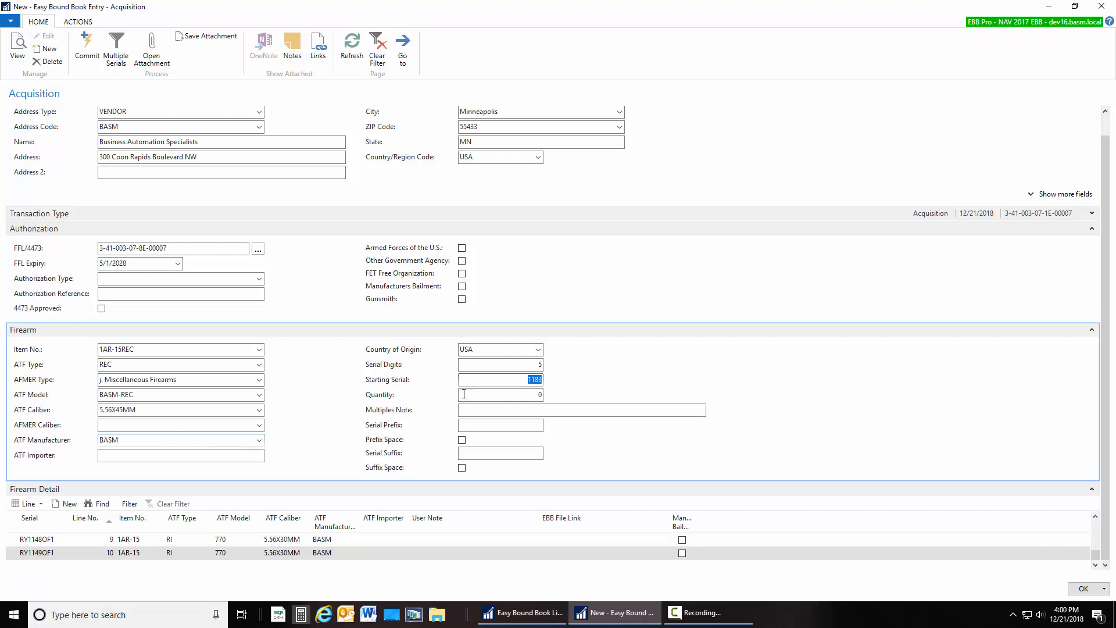
{"action": "left_click", "coordinate": [519, 396]}
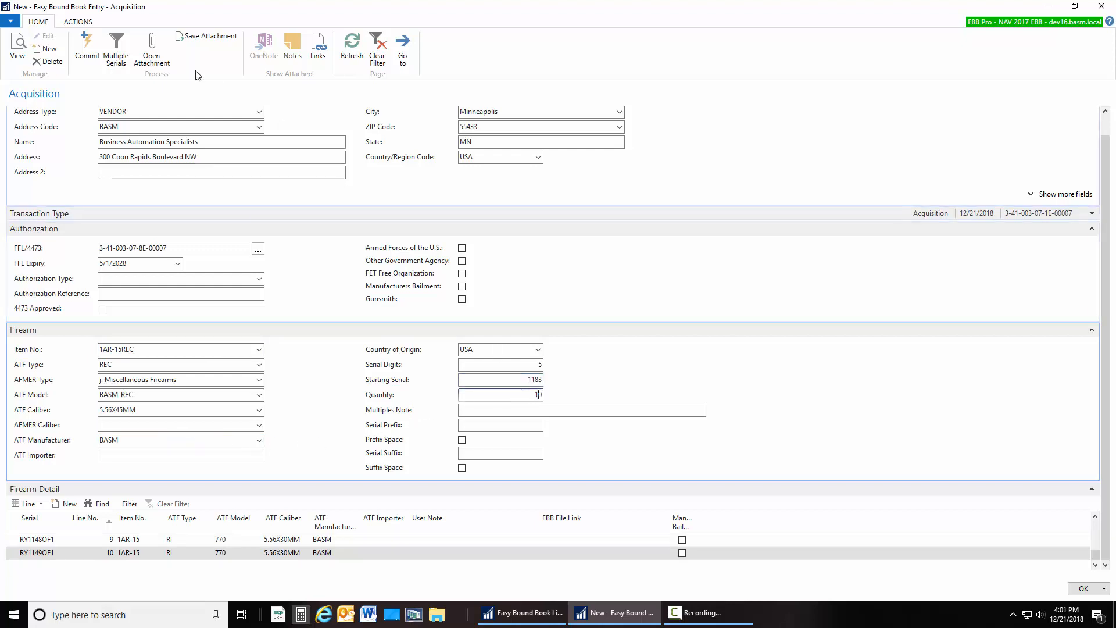
{"action": "left_click", "coordinate": [117, 49]}
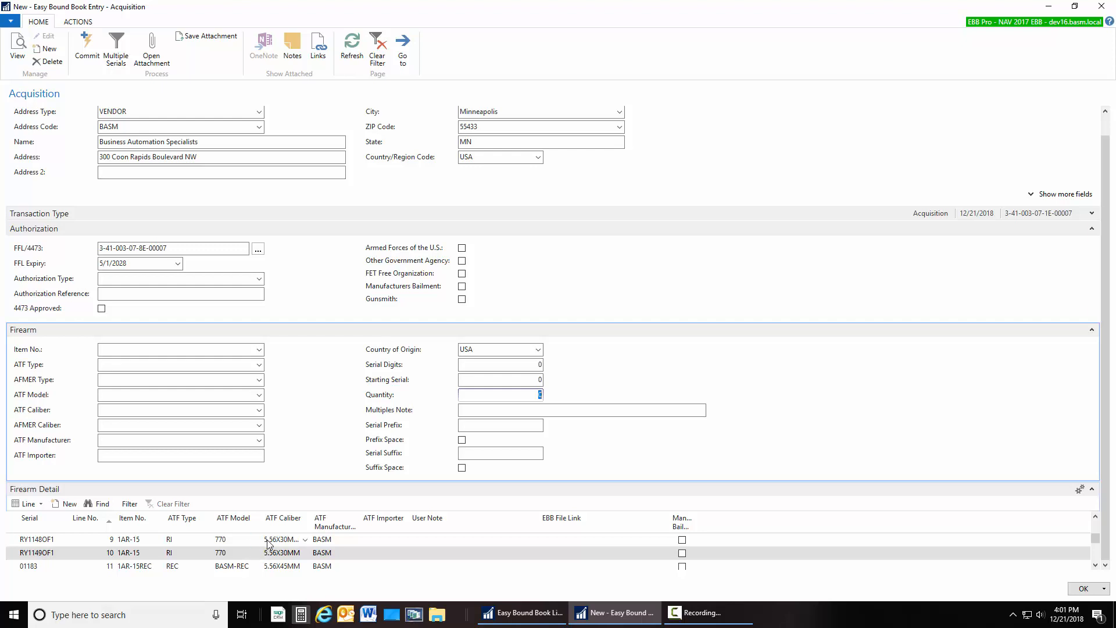
- Close the acquisition, reopen it from the Role Center's incomplete acquisitions, and commit it
{"action": "left_click", "coordinate": [1092, 12]}
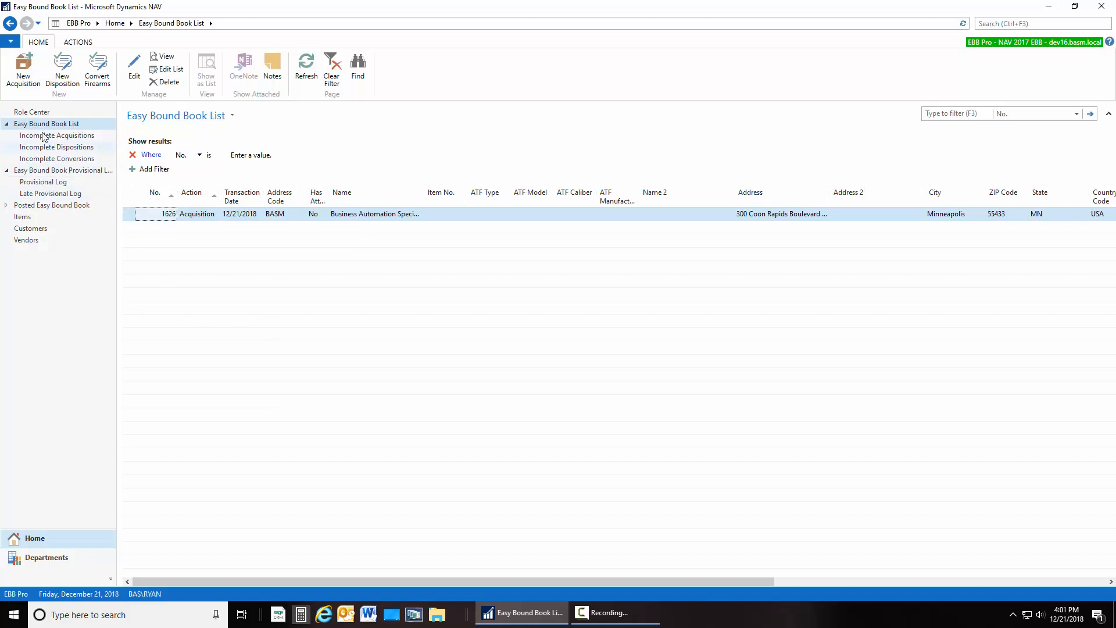
{"action": "left_click", "coordinate": [37, 112]}
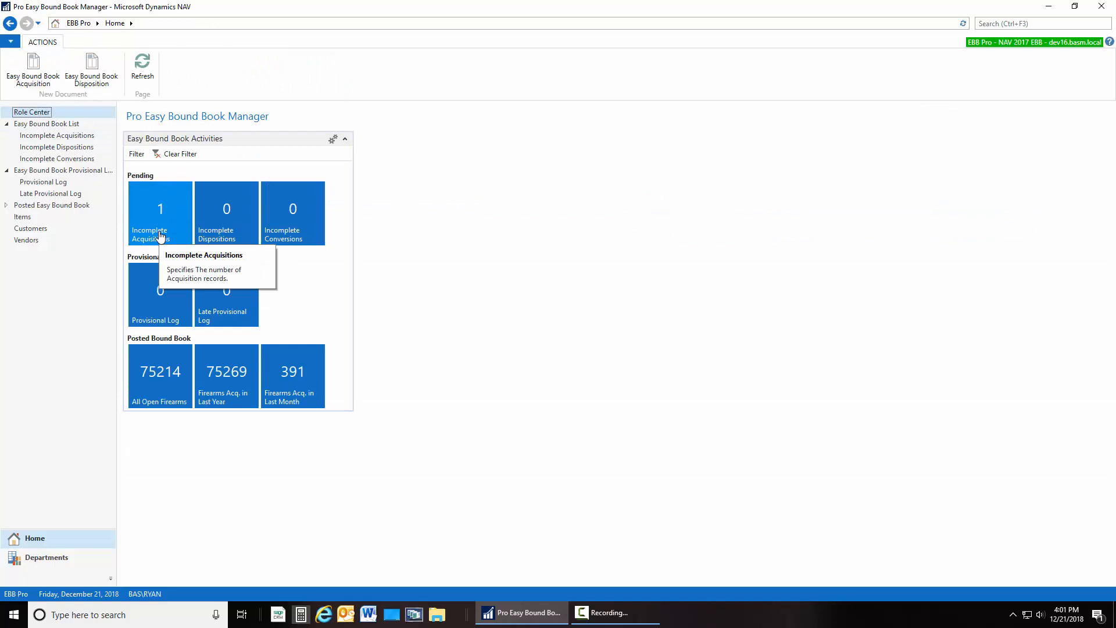
{"action": "left_click", "coordinate": [161, 236]}
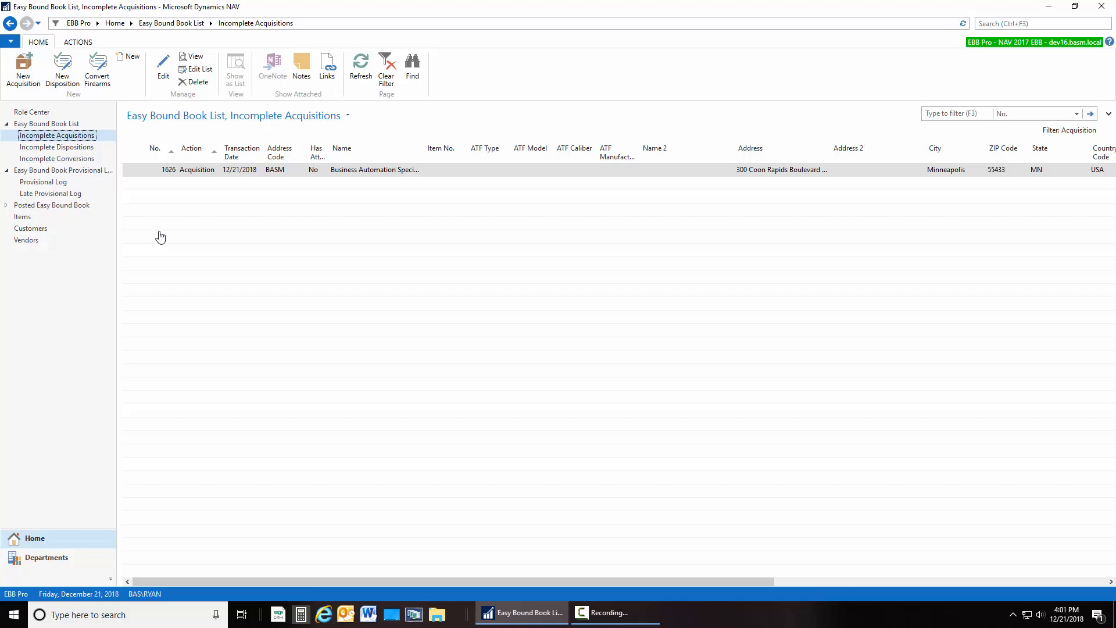
{"action": "double_click", "coordinate": [181, 170]}
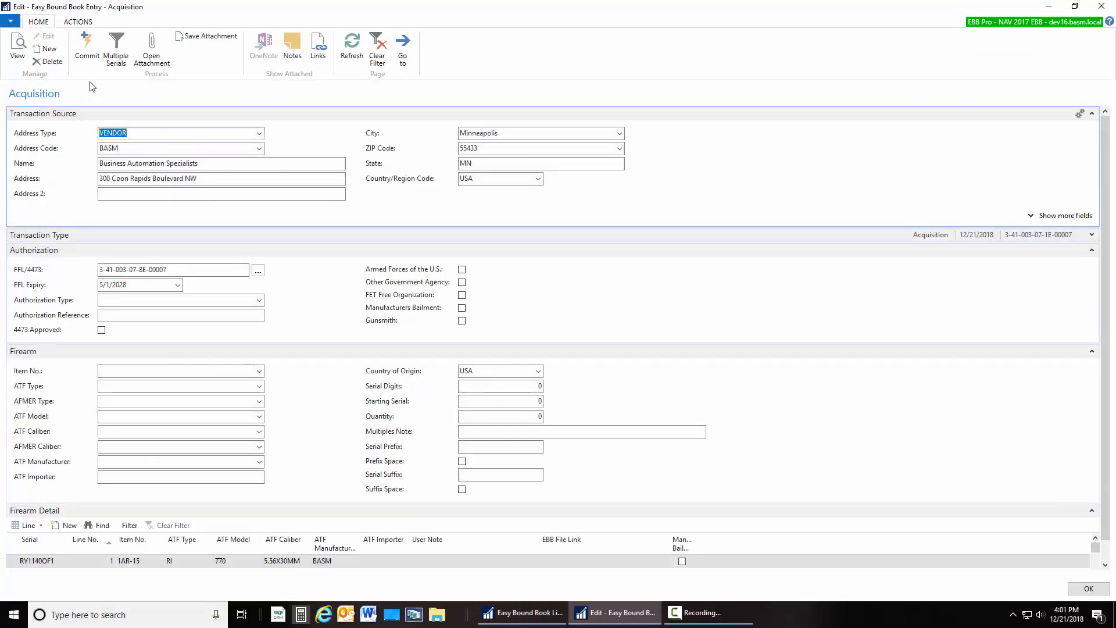
{"action": "left_click", "coordinate": [86, 51]}
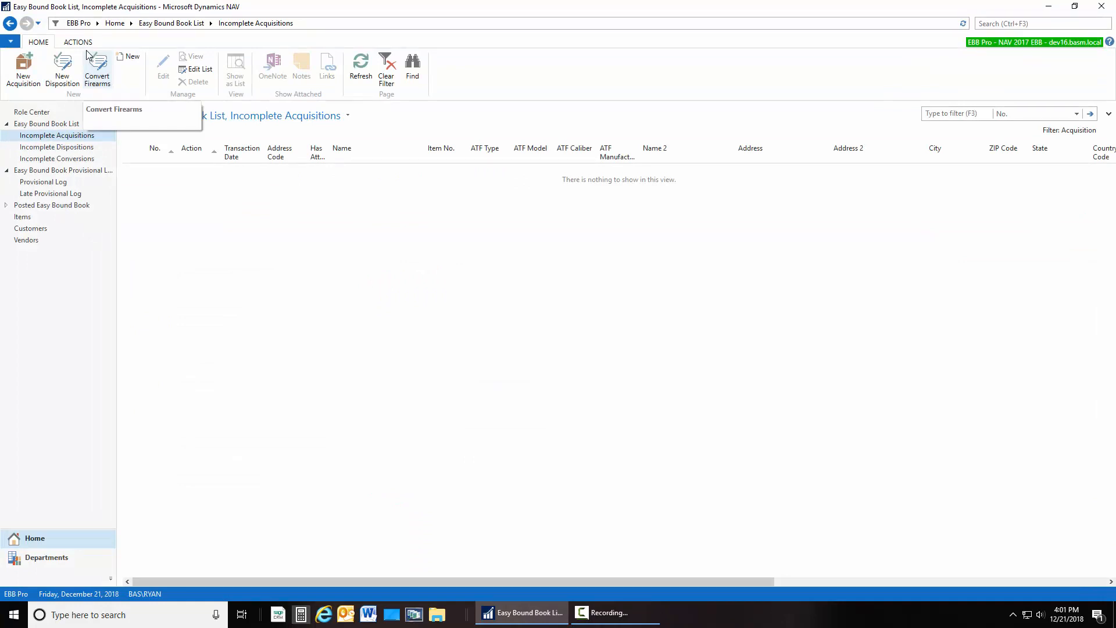
- Select all acquisition entries in the Easy Bound Book Provisional Log and post them
{"action": "left_click", "coordinate": [98, 170]}
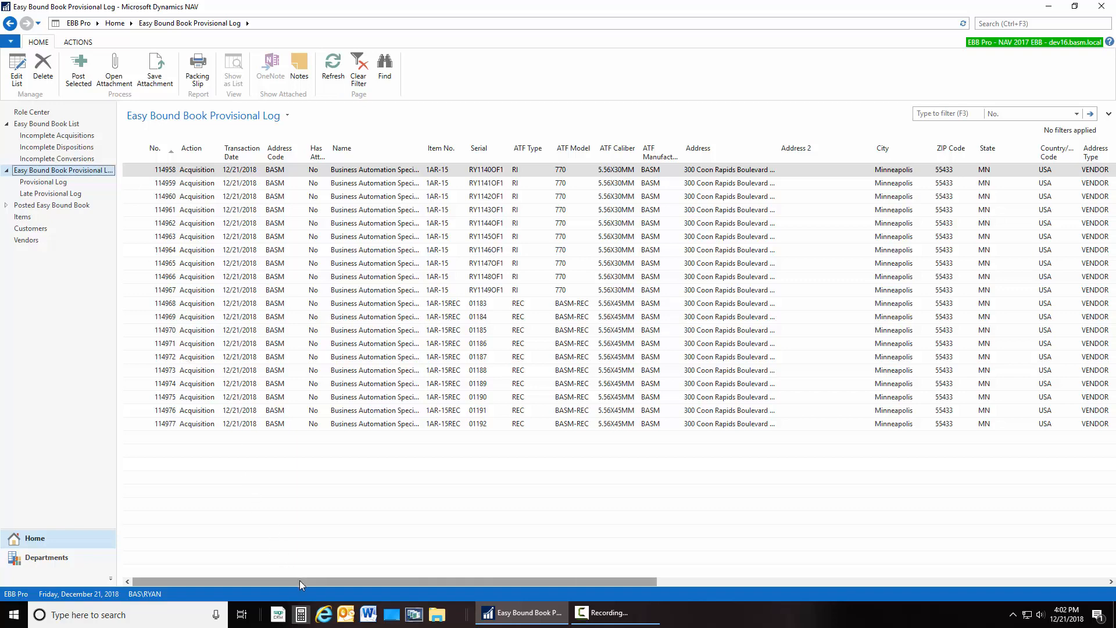
{"action": "left_click_drag", "start_coordinate": [299, 580], "coordinate": [289, 621]}
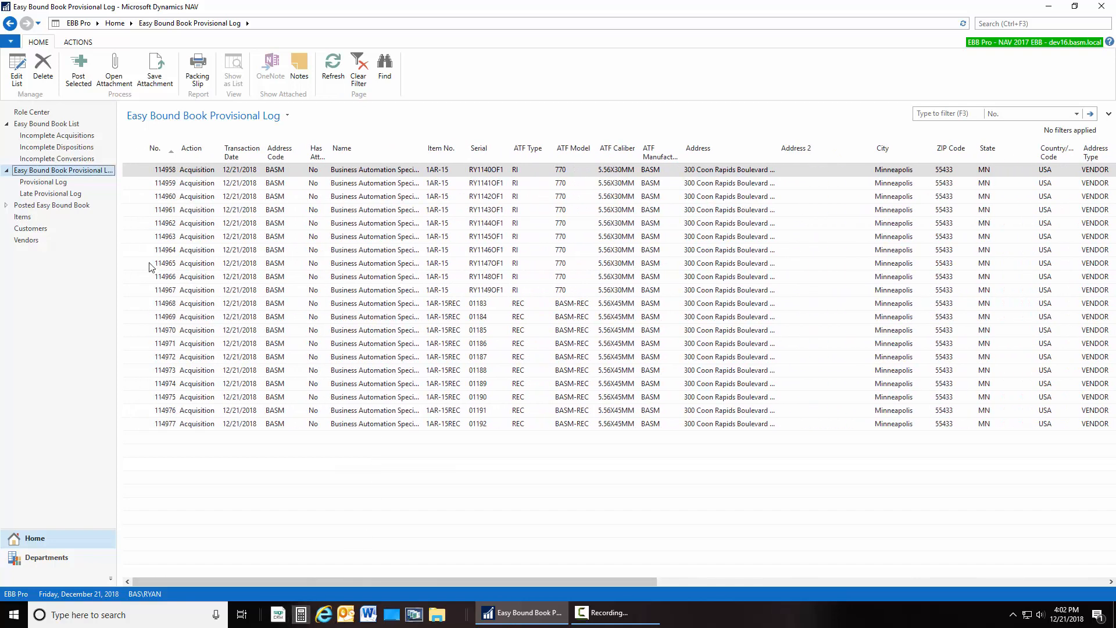
{"action": "left_click", "coordinate": [129, 161]}
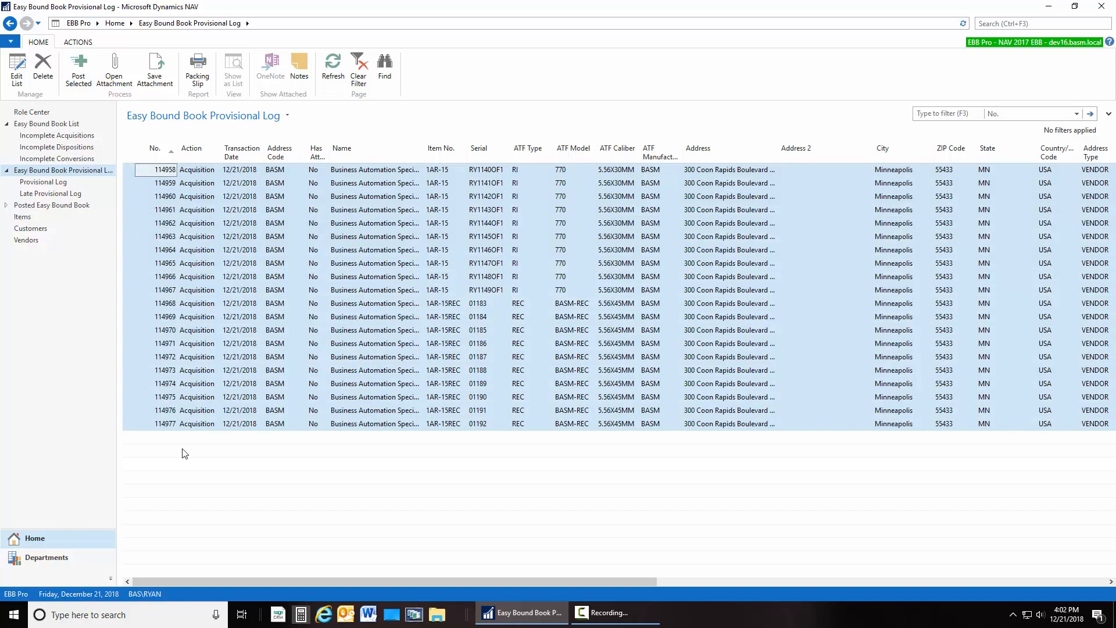
{"action": "left_click", "coordinate": [76, 80]}
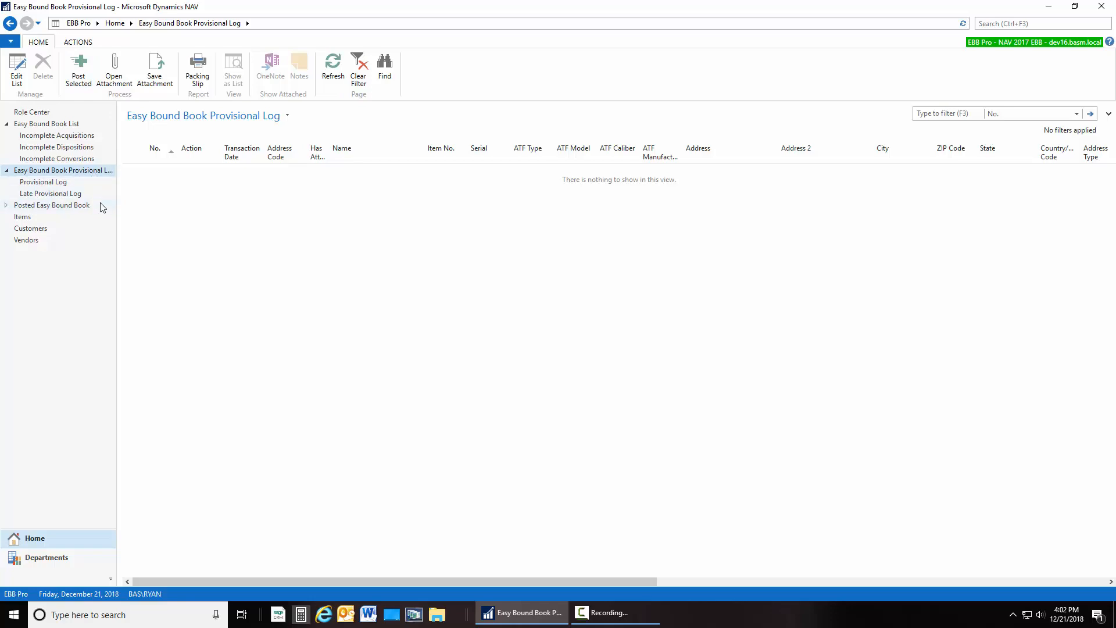
- Filter the Posted Easy Bound Book to records with an Acquired date of 12/21/18
{"action": "left_click", "coordinate": [85, 207]}
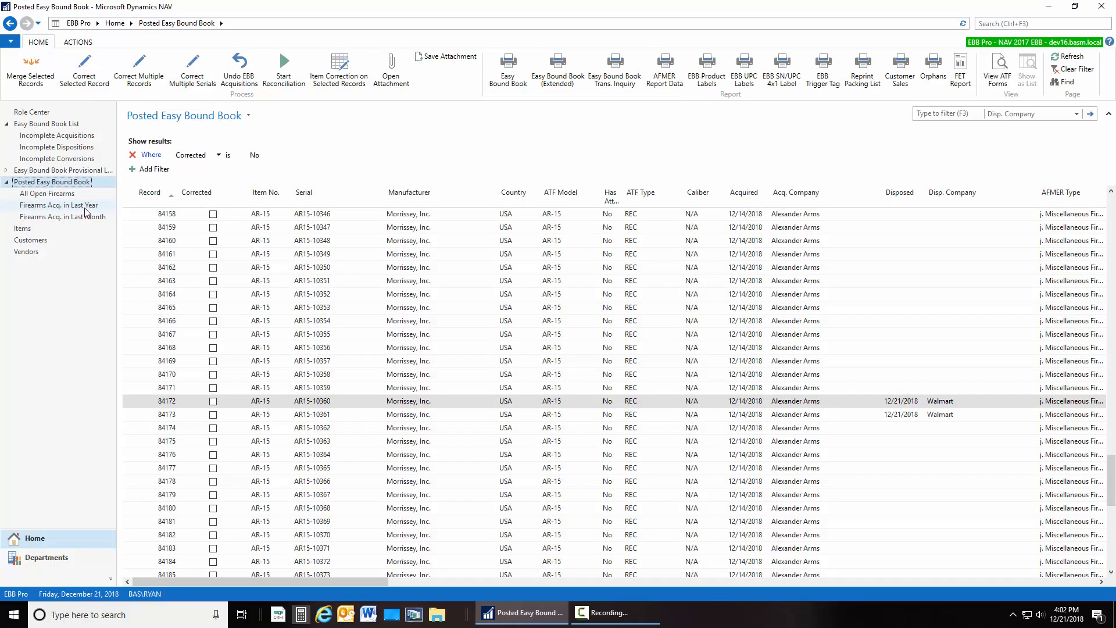
{"action": "left_click", "coordinate": [1077, 115]}
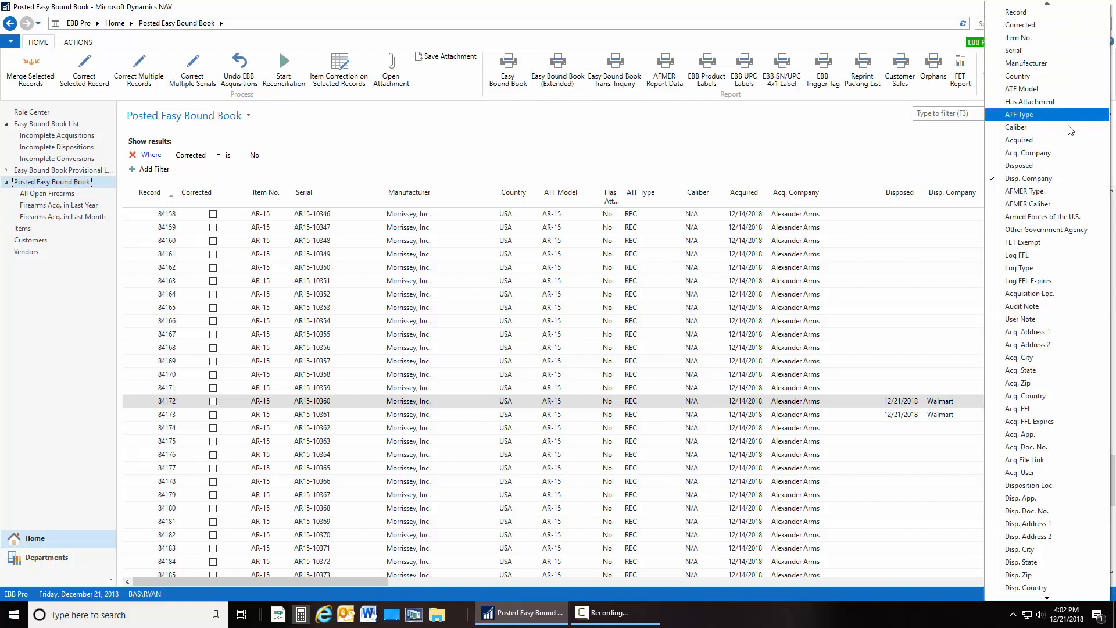
{"action": "left_click", "coordinate": [1040, 140]}
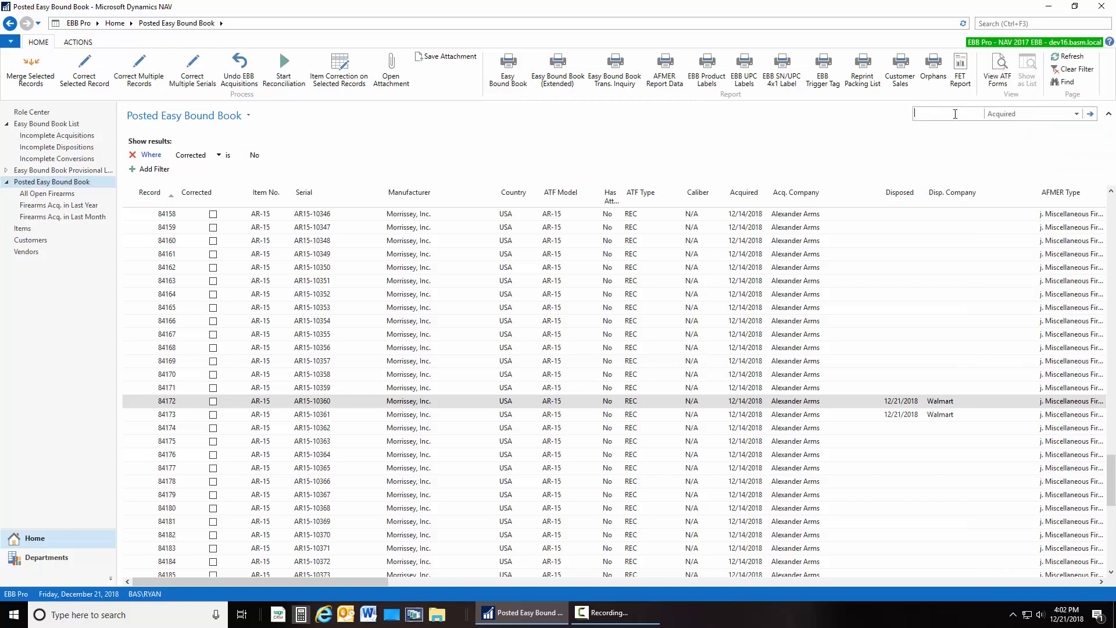
{"action": "type", "text": "t"}
{"action": "key", "text": "Return"}
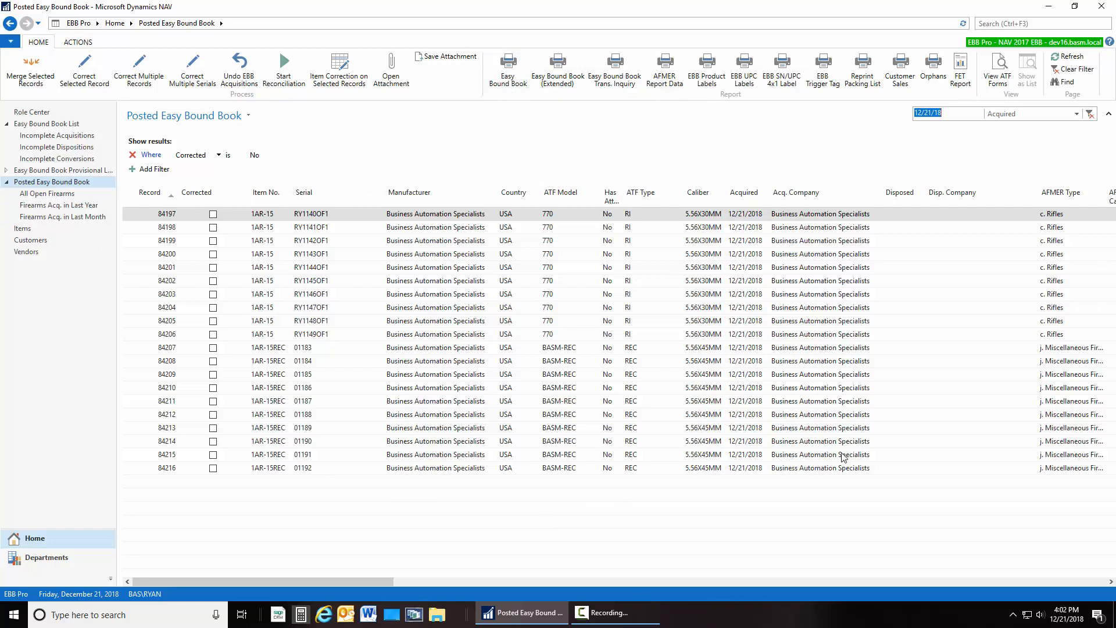
- Preview the Easy Bound Book report for the filtered records, review its entries and export formats, and close the preview
{"action": "left_click", "coordinate": [507, 86]}
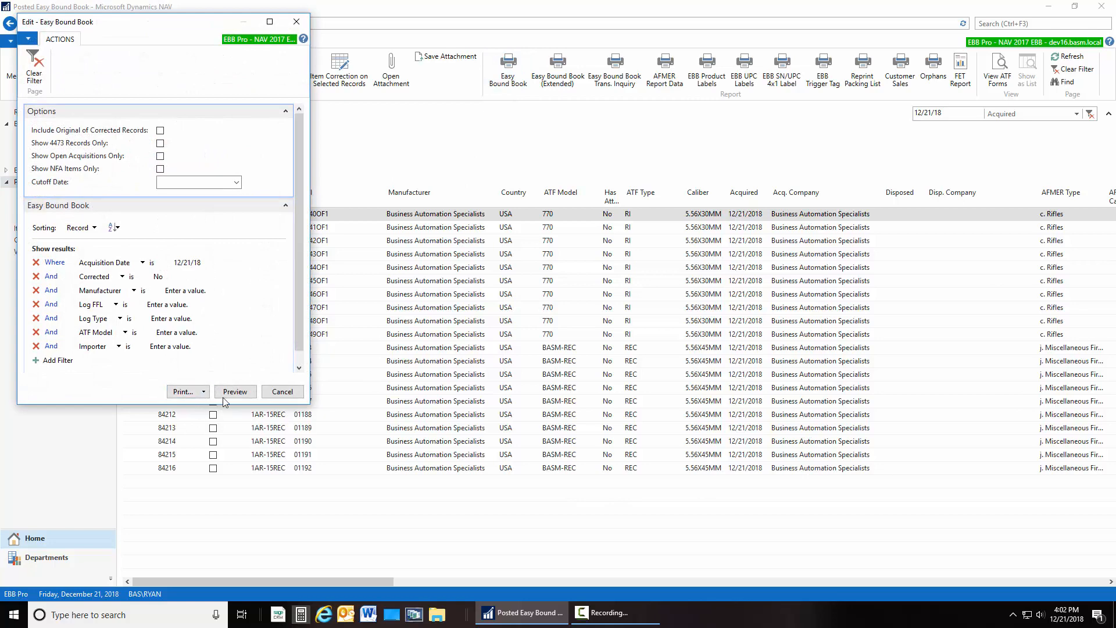
{"action": "left_click", "coordinate": [234, 392]}
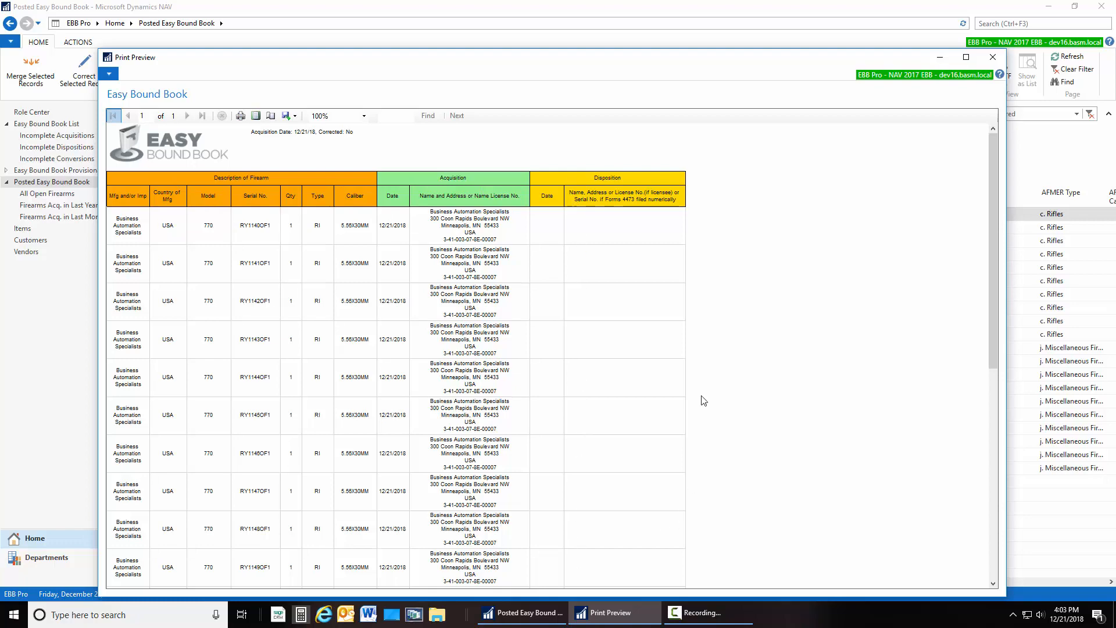
{"action": "scroll", "coordinate": [587, 381], "scroll_direction": "down", "scroll_amount": 3}
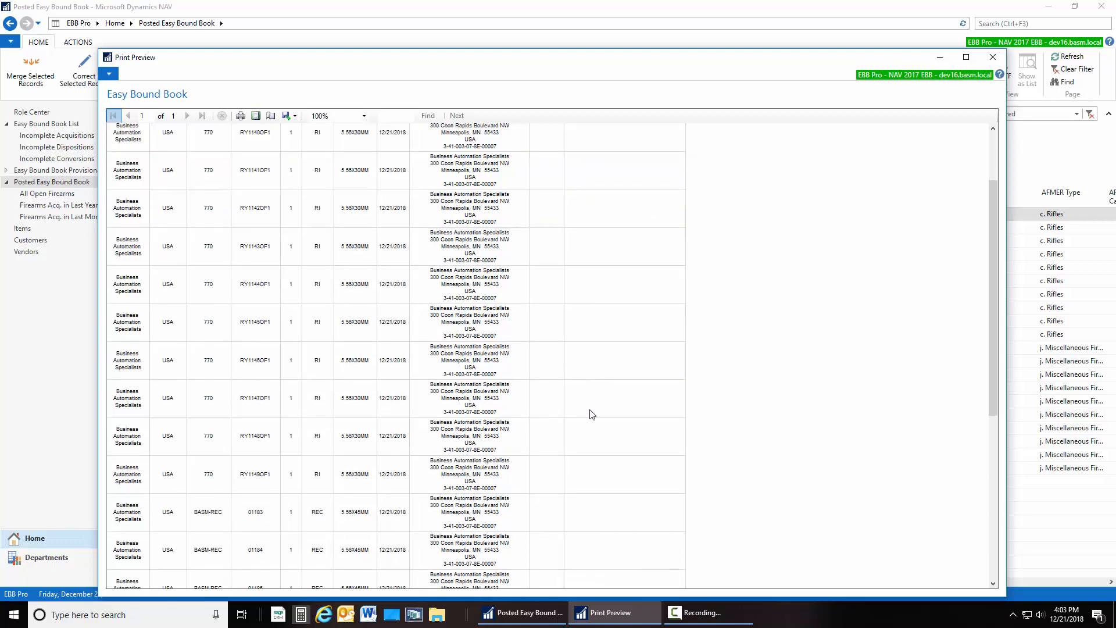
{"action": "scroll", "coordinate": [591, 424], "scroll_direction": "down", "scroll_amount": 7}
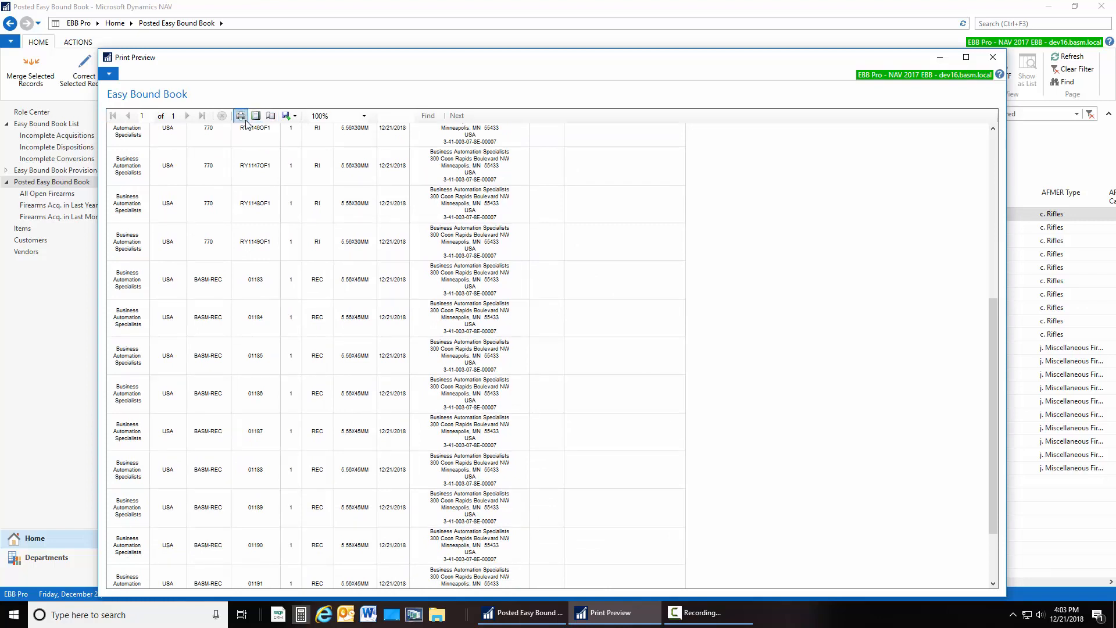
{"action": "left_click", "coordinate": [289, 116]}
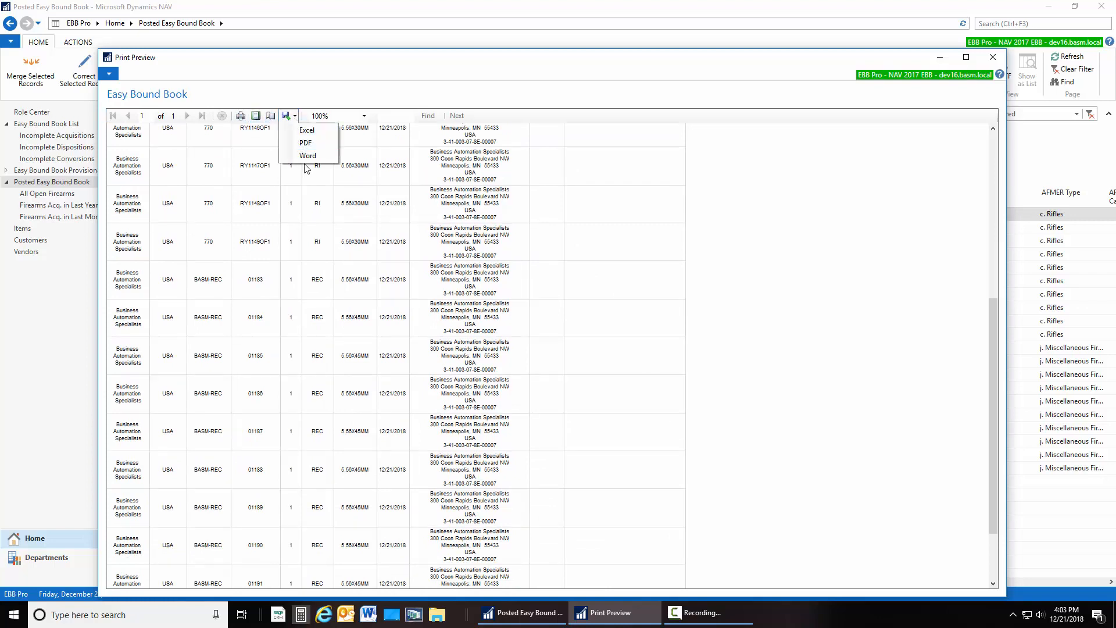
{"action": "left_click", "coordinate": [999, 62]}
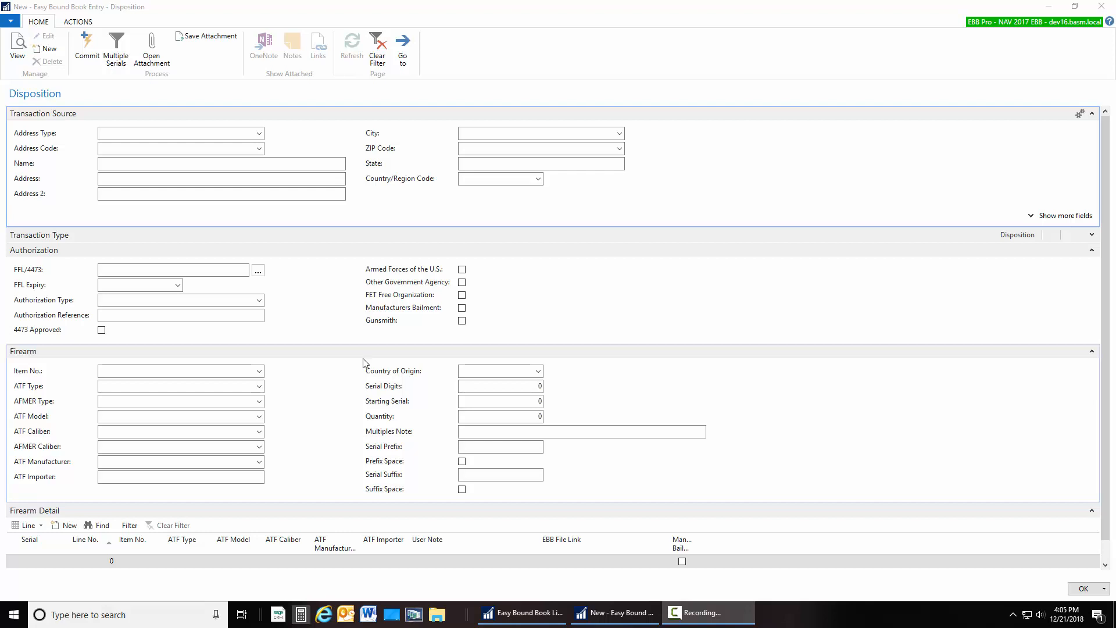
- Set the new disposition's address type to CUSTOMER and address code to WAL, and check the customer's license with EasyCheck
{"action": "left_click", "coordinate": [260, 135]}
{"action": "left_click", "coordinate": [220, 163]}
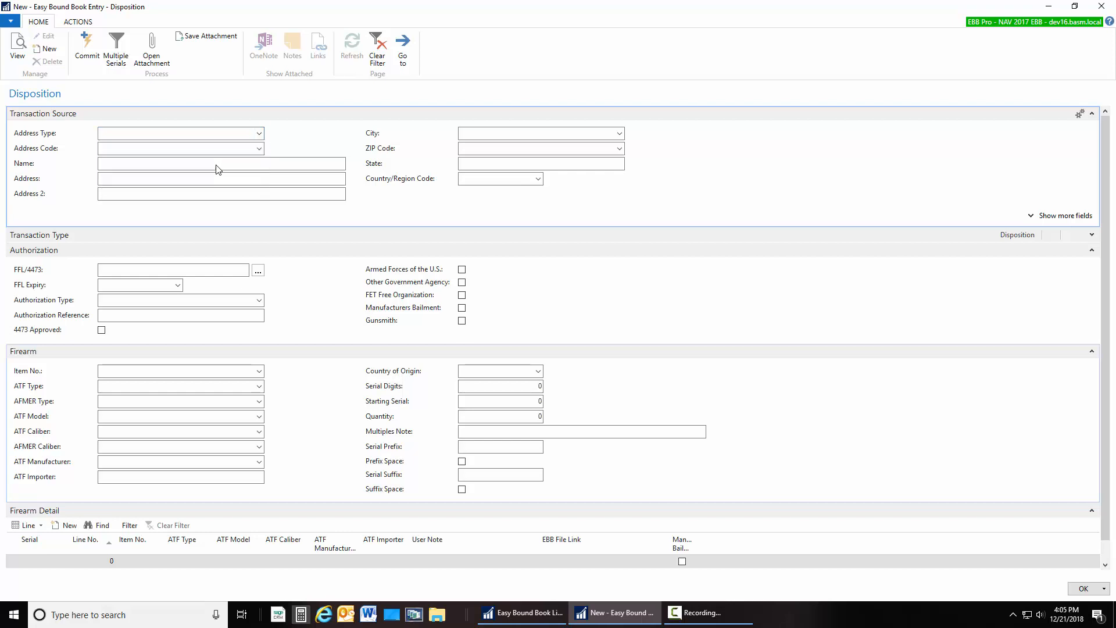
{"action": "left_click", "coordinate": [210, 147]}
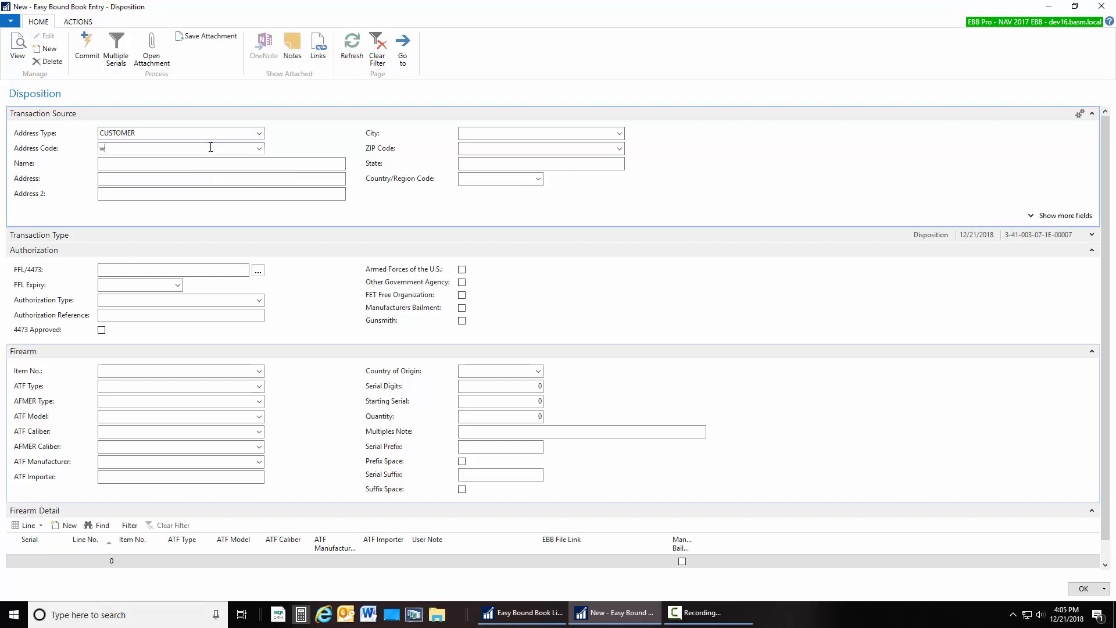
{"action": "type", "text": "w"}
{"action": "key", "text": "Return"}
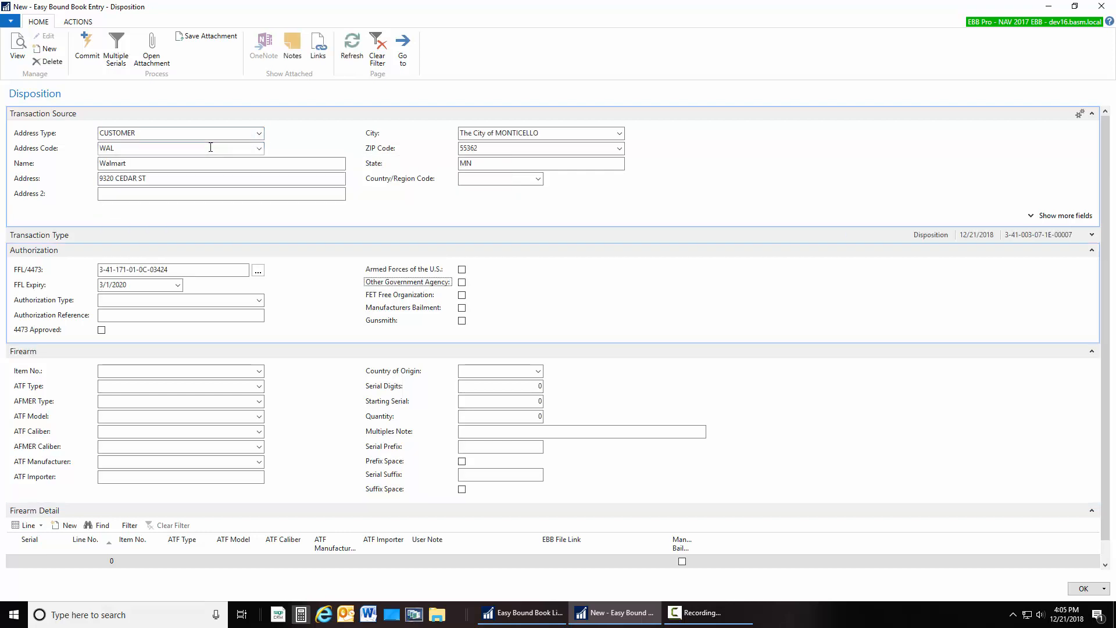
{"action": "left_click", "coordinate": [258, 272]}
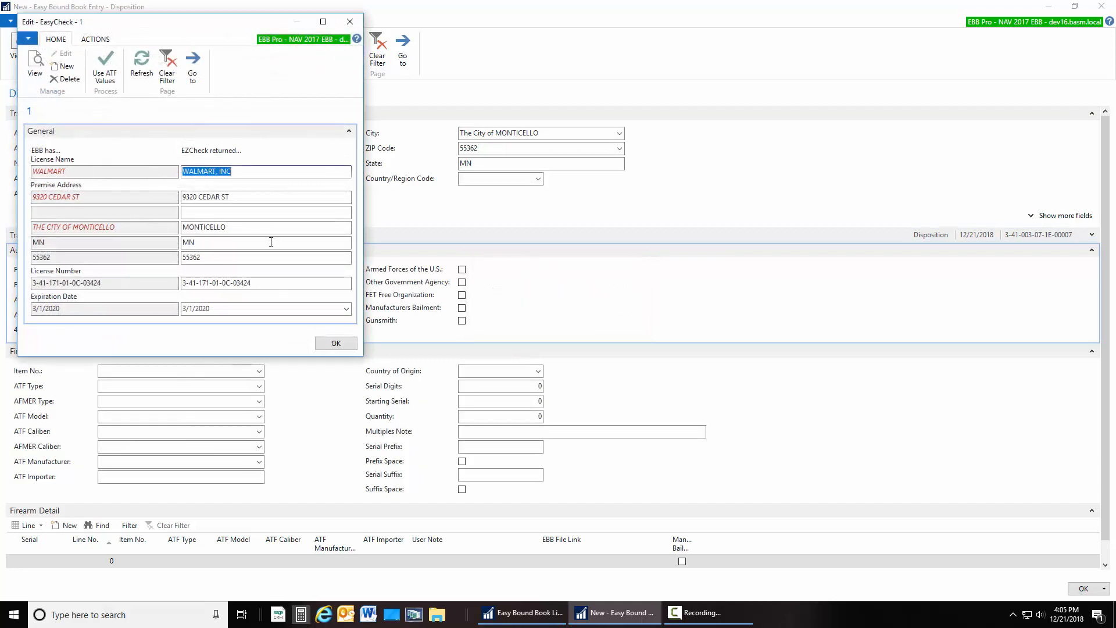
{"action": "left_click", "coordinate": [336, 343]}
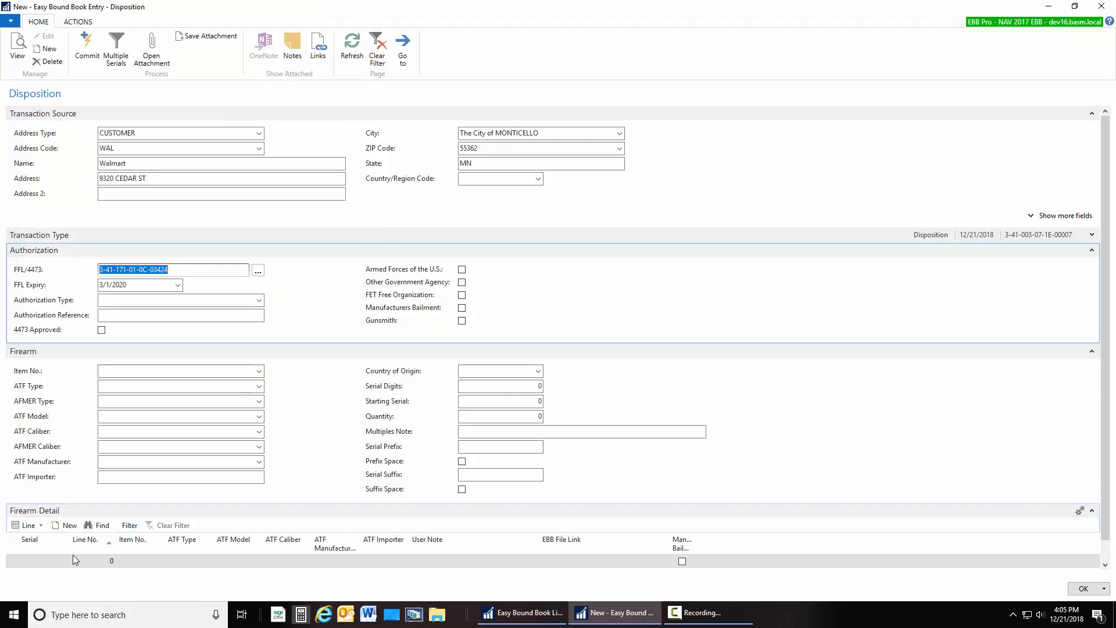
- Add serial RY1140OF1 to the firearm detail and generate 9 more serial lines for item 1AR-15 with starting serial 1141
{"action": "left_click", "coordinate": [42, 560]}
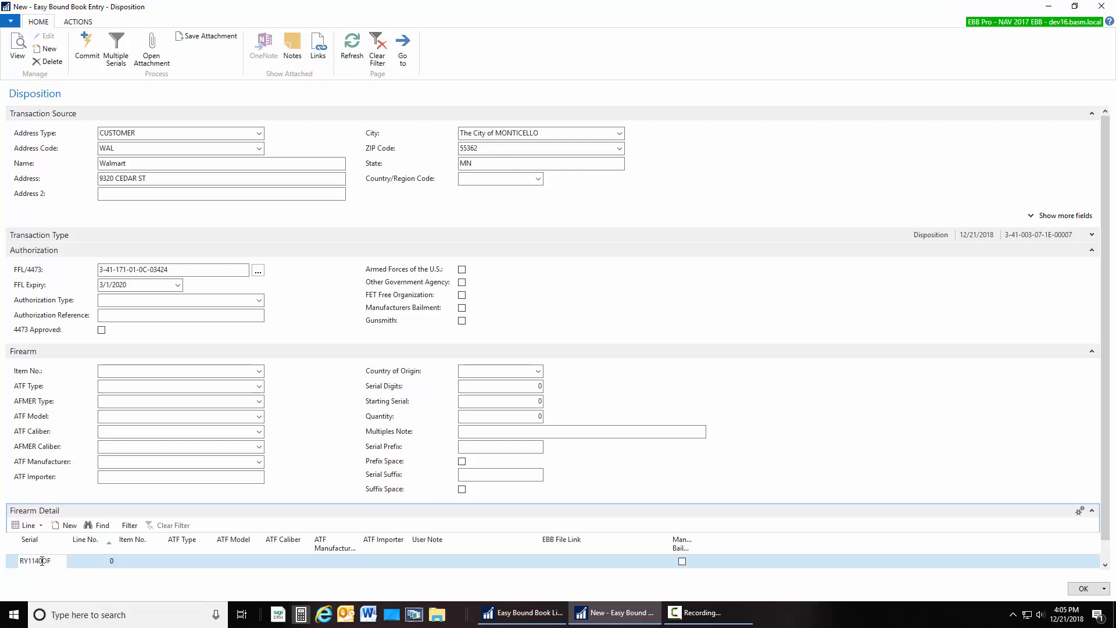
{"action": "key", "text": "Return"}
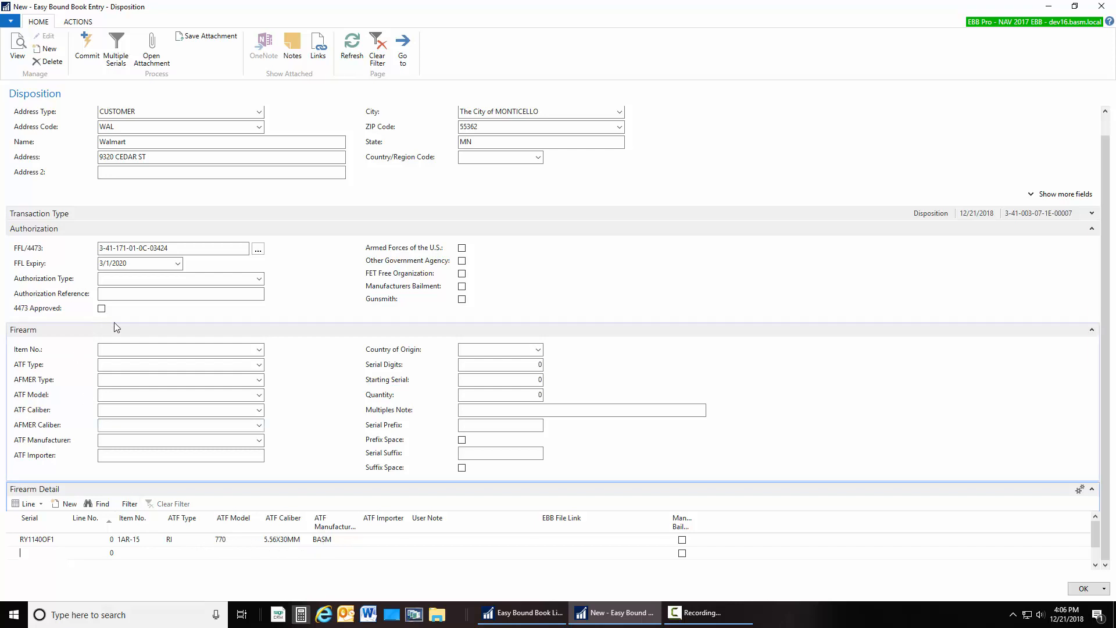
{"action": "left_click", "coordinate": [259, 350]}
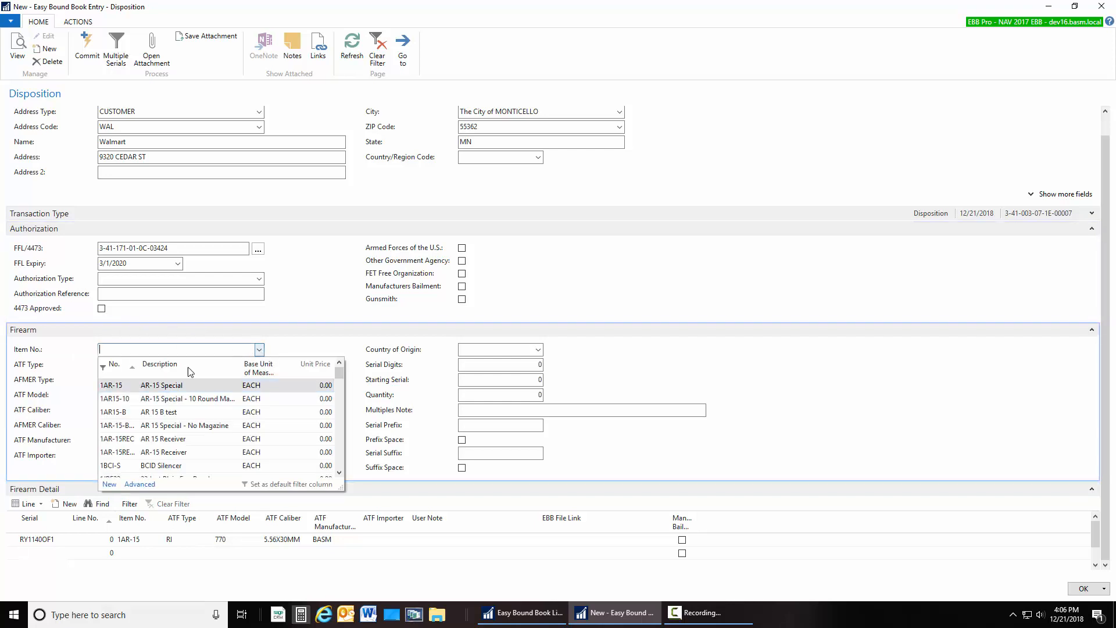
{"action": "left_click", "coordinate": [146, 386]}
{"action": "key", "text": "Return"}
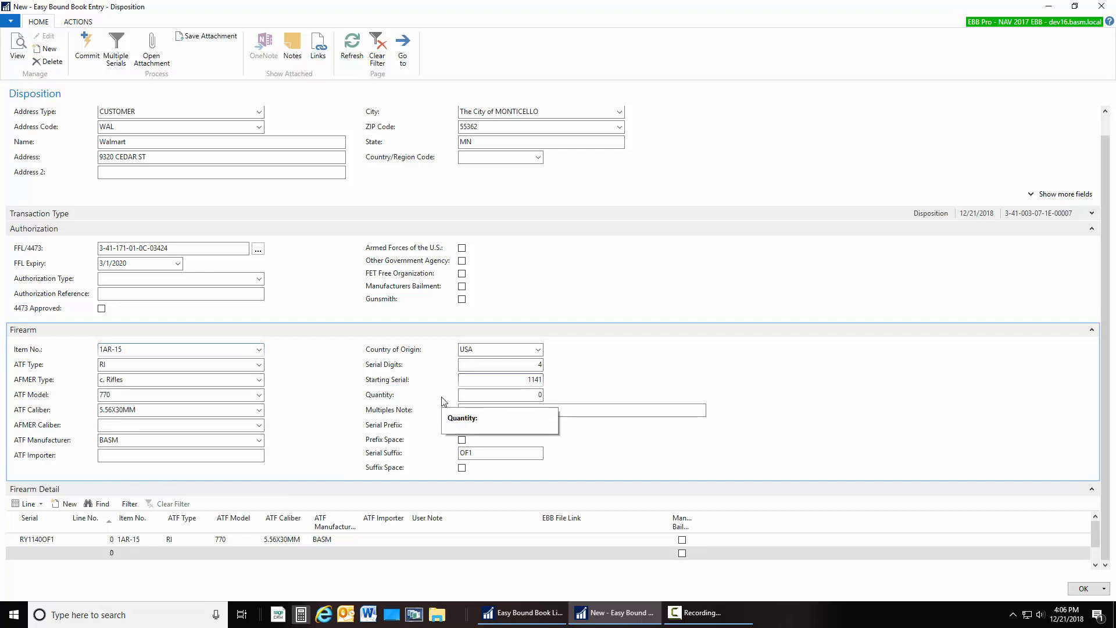
{"action": "key", "text": "Tab"}
{"action": "type", "text": "9"}
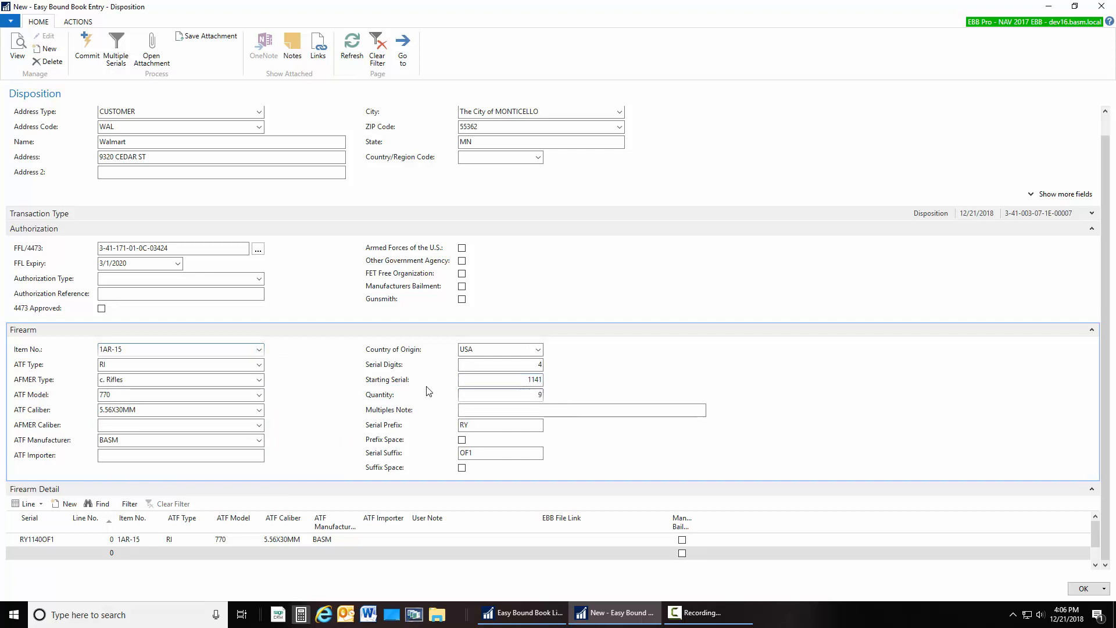
{"action": "left_click", "coordinate": [118, 52]}
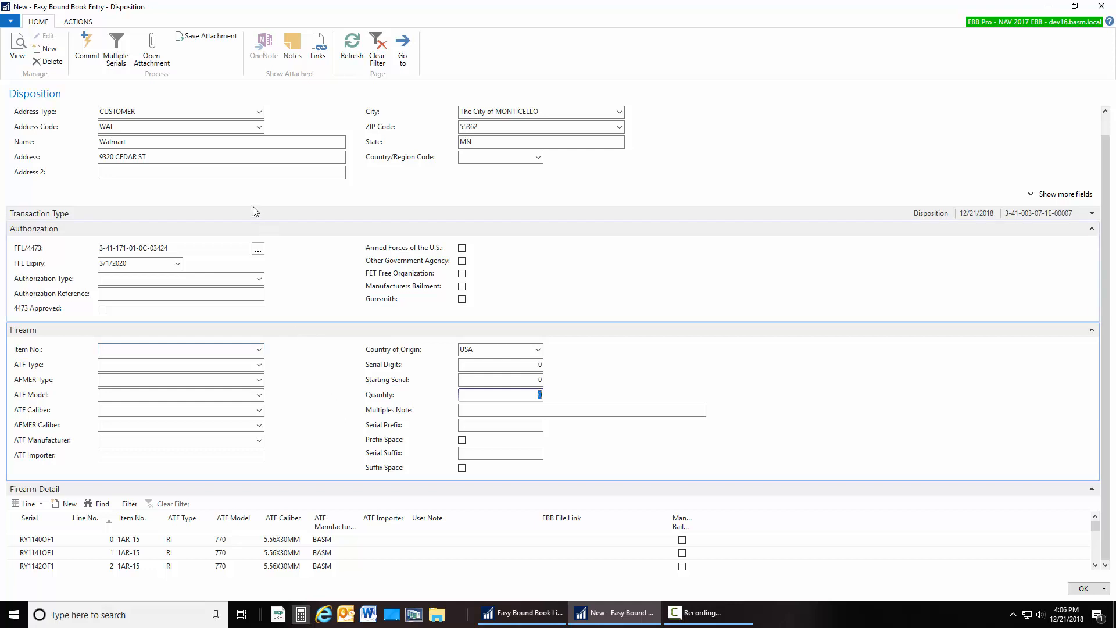
- Close the Walmart disposition, reopen it from the Easy Bound Book List, and preview its Serial Number Manifest
{"action": "left_click", "coordinate": [1102, 7]}
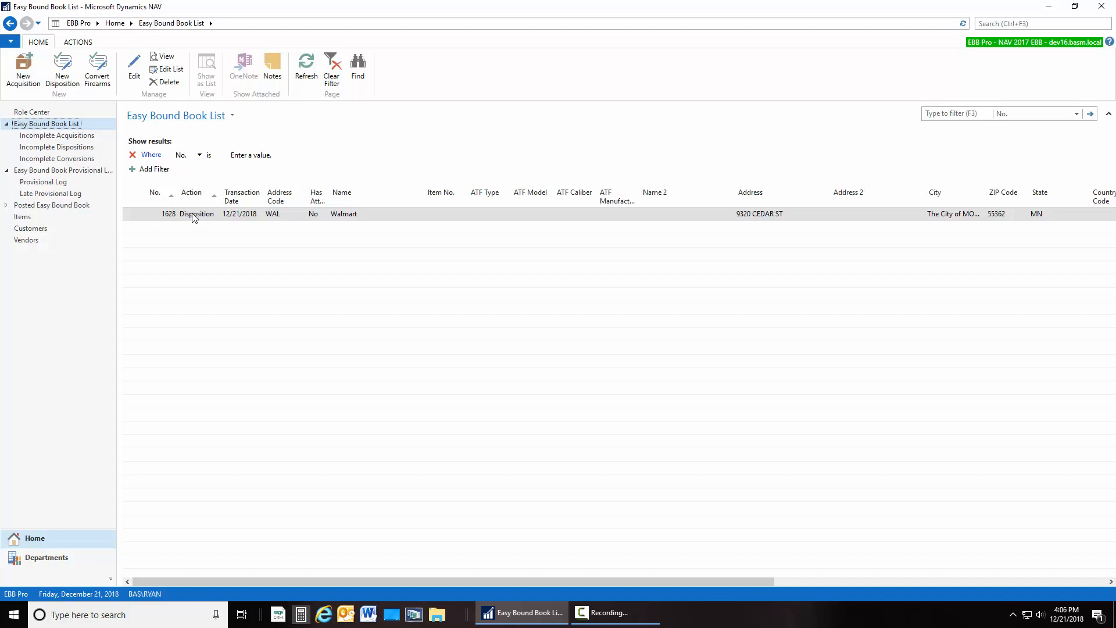
{"action": "double_click", "coordinate": [194, 214]}
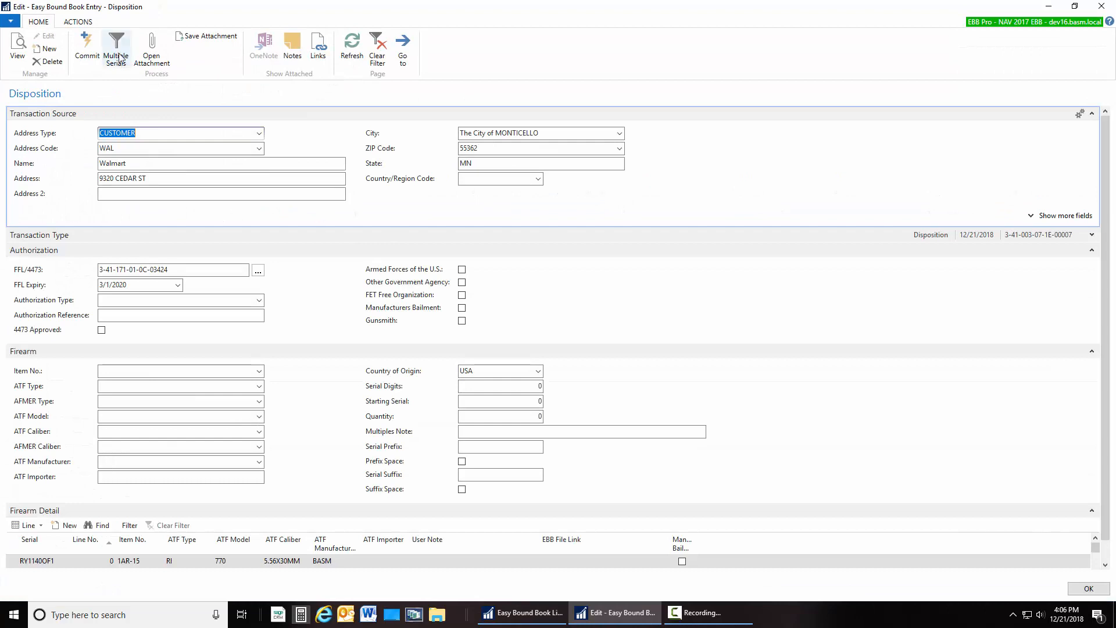
{"action": "left_click", "coordinate": [78, 22]}
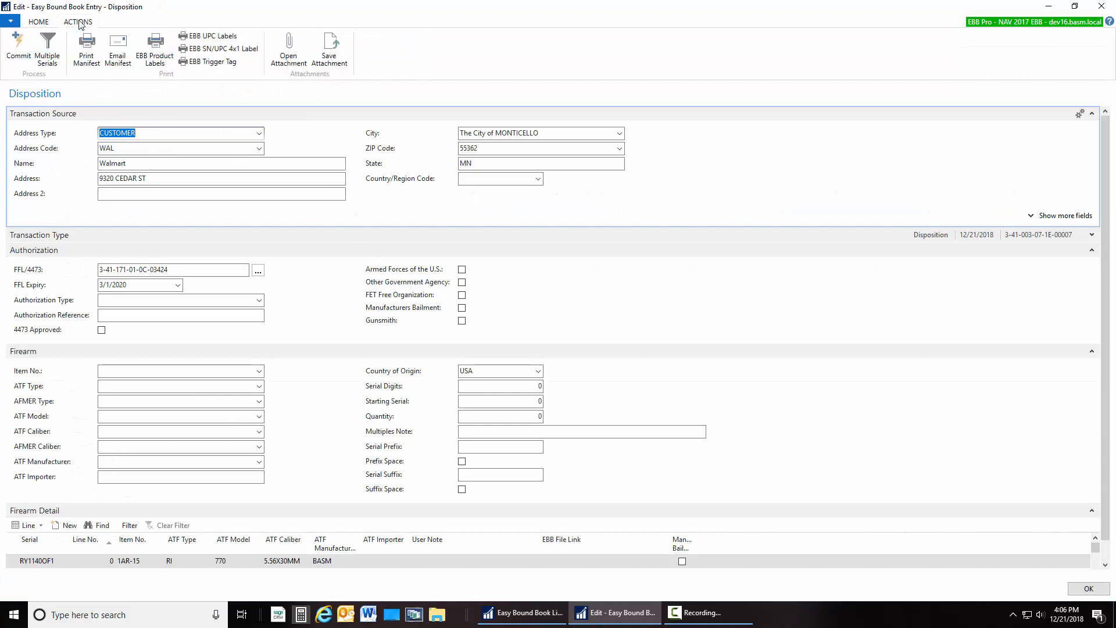
{"action": "left_click", "coordinate": [87, 51]}
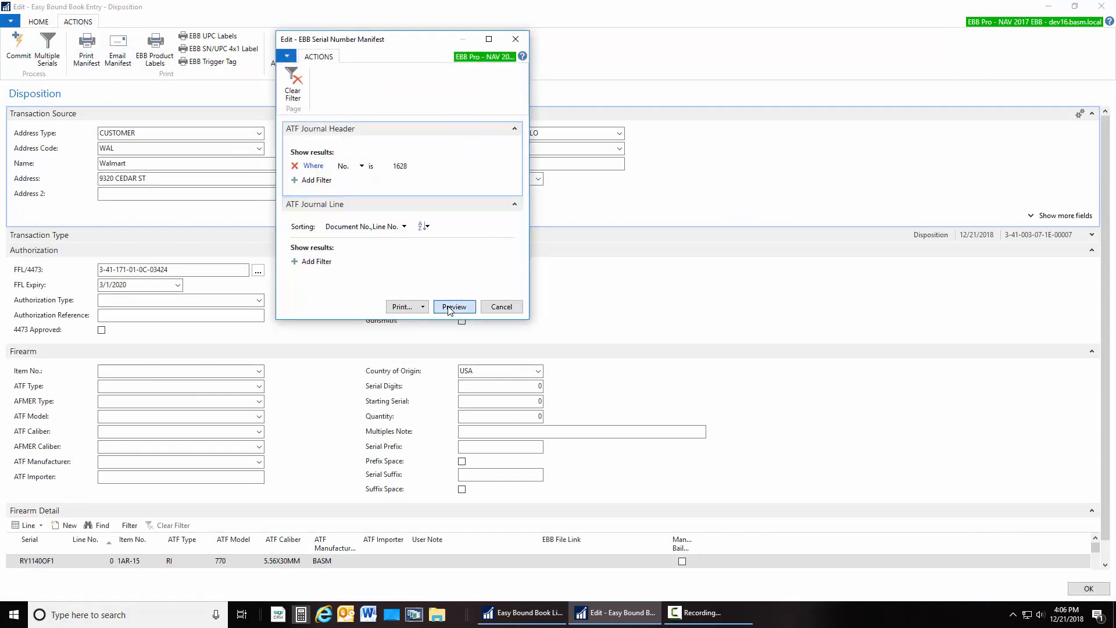
{"action": "left_click", "coordinate": [453, 306]}
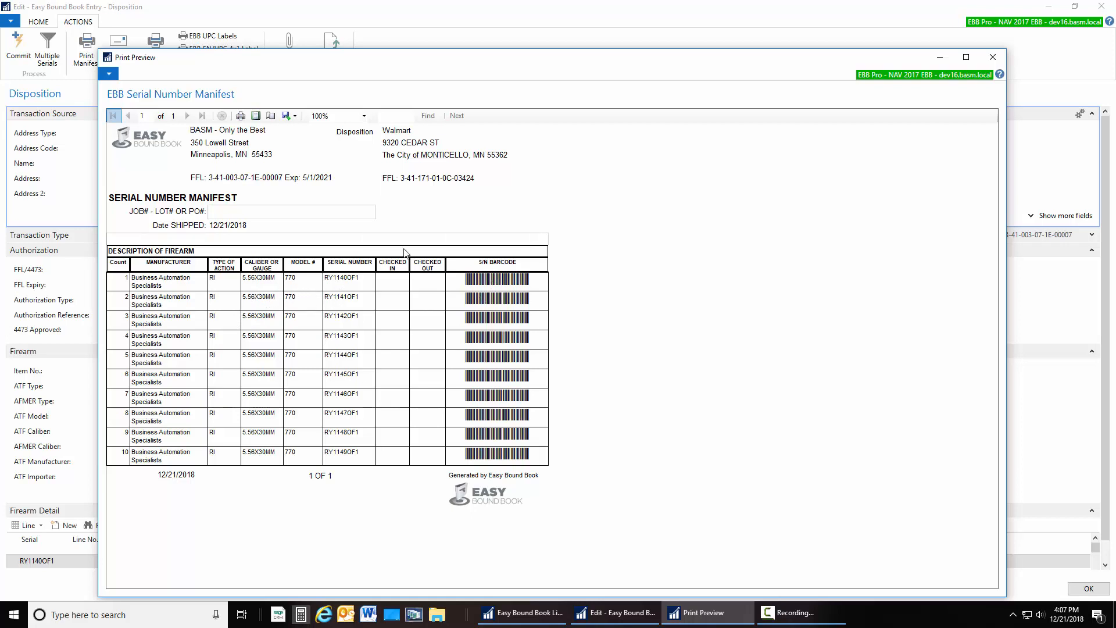
{"action": "left_click", "coordinate": [992, 57]}
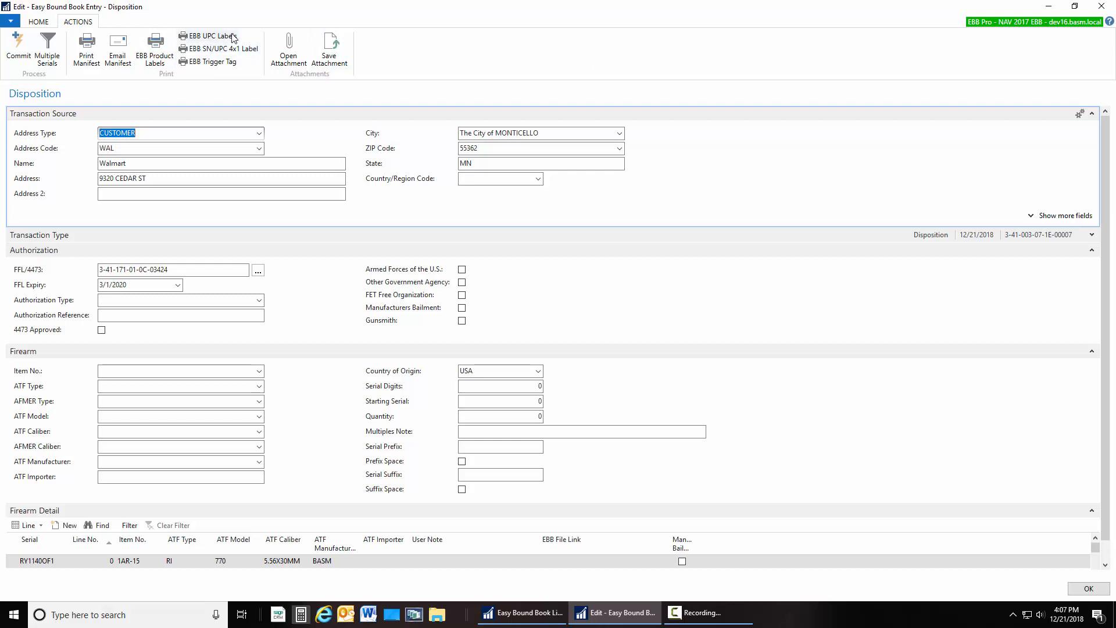
- Commit the Walmart disposition, and post all its entries from the Easy Bound Book Provisional Log
{"action": "left_click", "coordinate": [26, 46]}
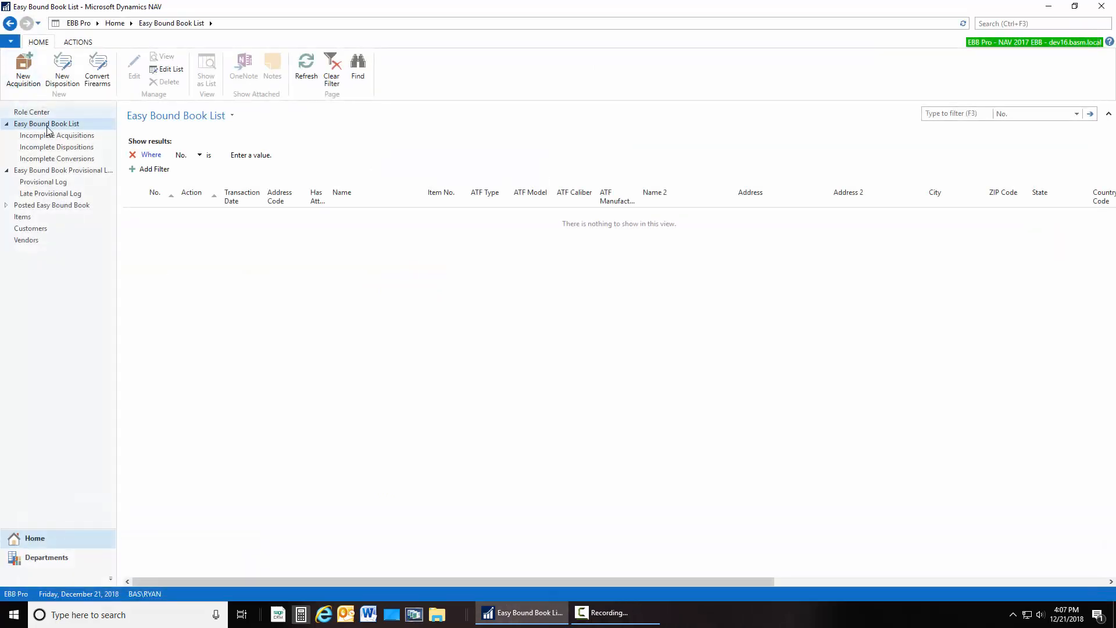
{"action": "left_click", "coordinate": [65, 172]}
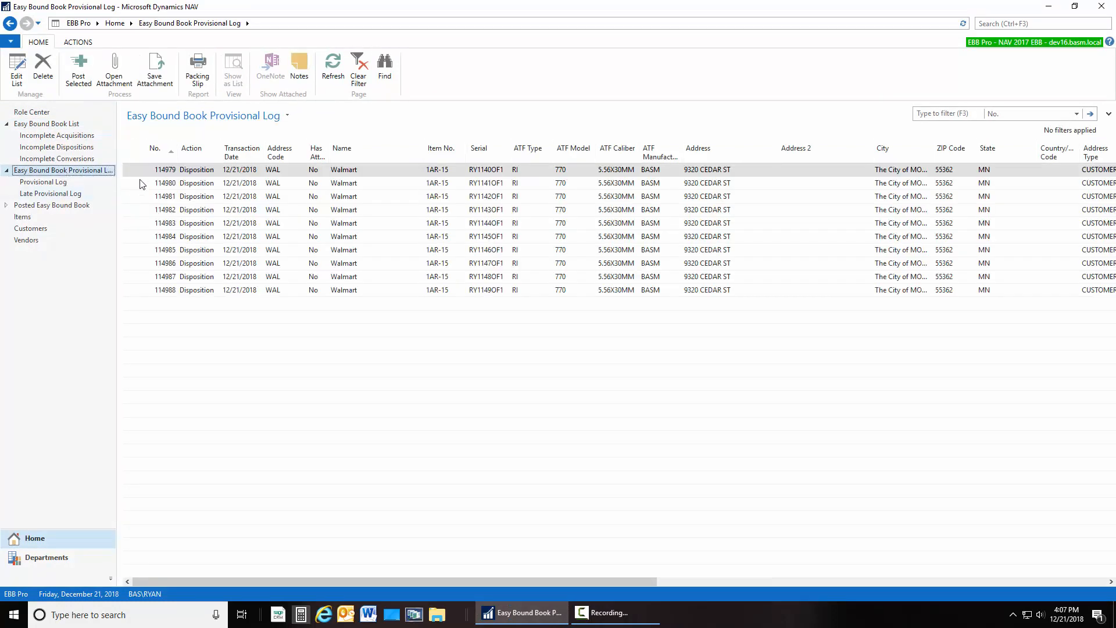
{"action": "left_click", "coordinate": [139, 194]}
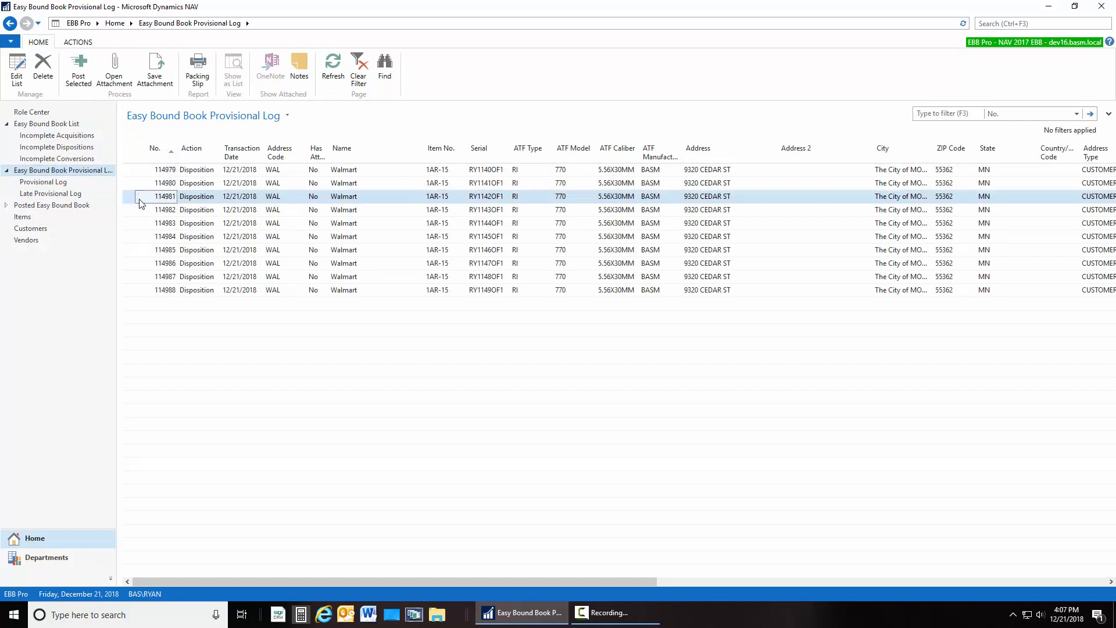
{"action": "left_click", "coordinate": [129, 157]}
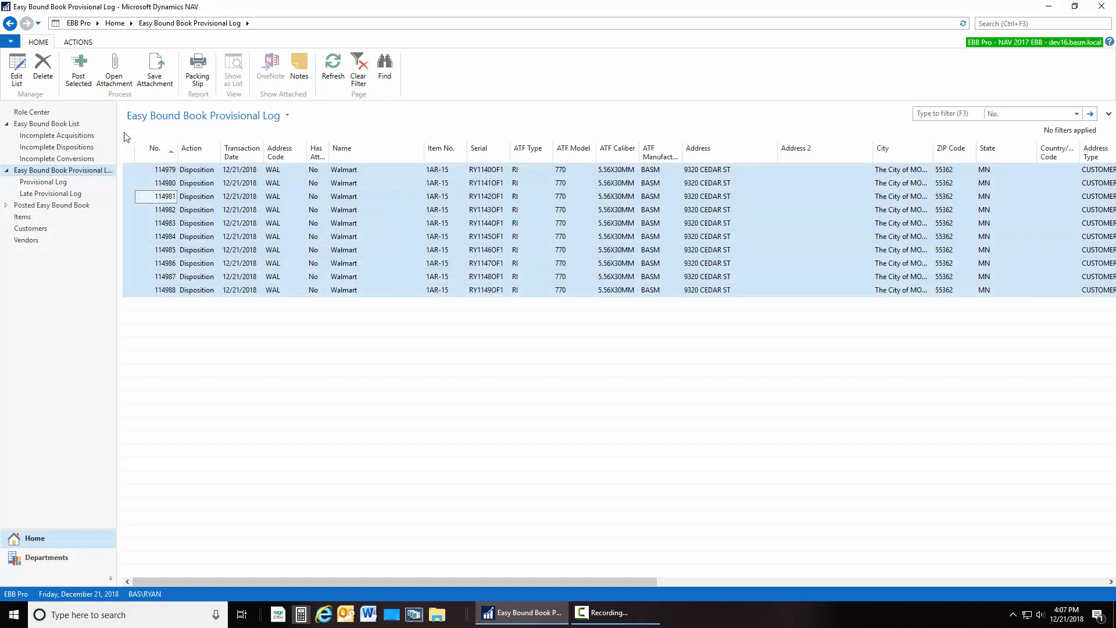
{"action": "left_click", "coordinate": [80, 83]}
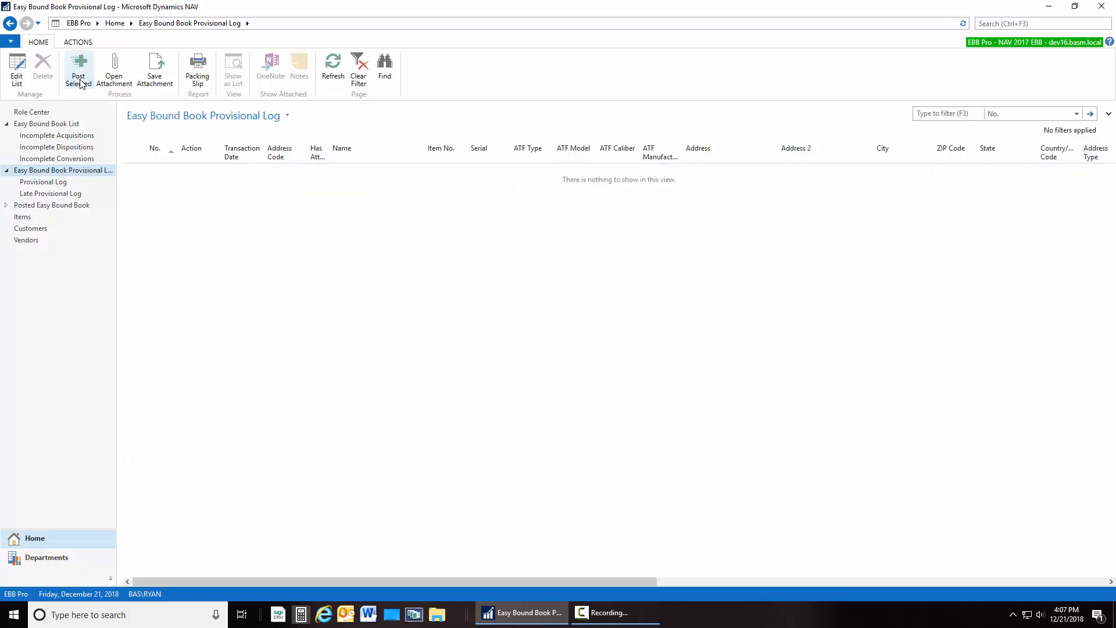
- Open the Posted Easy Bound Book and filter its records to the Acquired date 12/21/18
{"action": "left_click", "coordinate": [77, 207]}
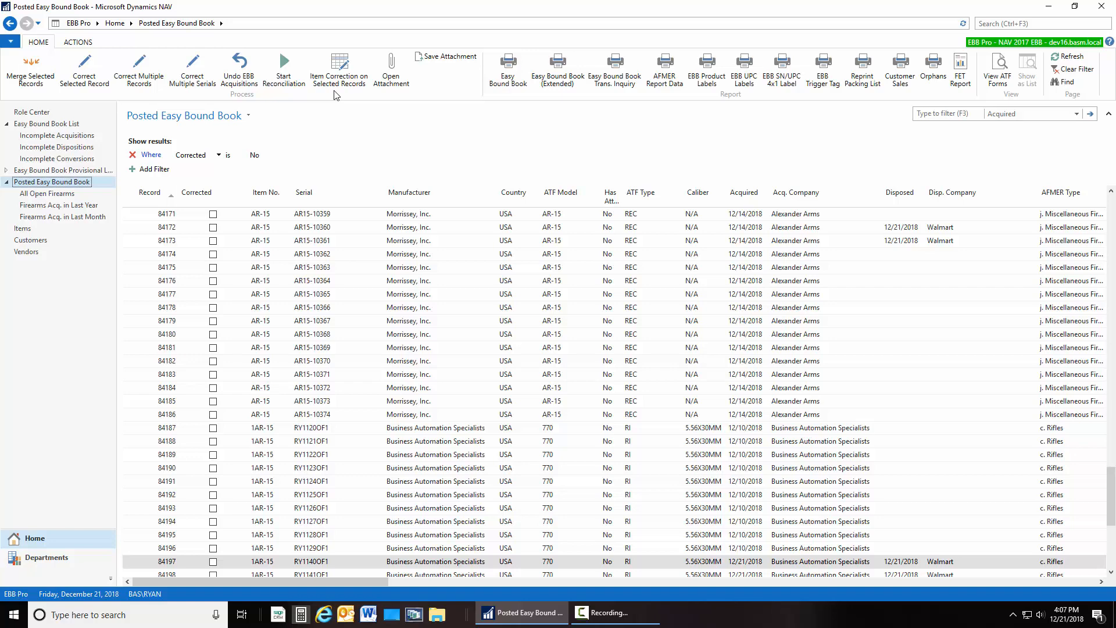
{"action": "left_click", "coordinate": [946, 113]}
{"action": "key", "text": "Return"}
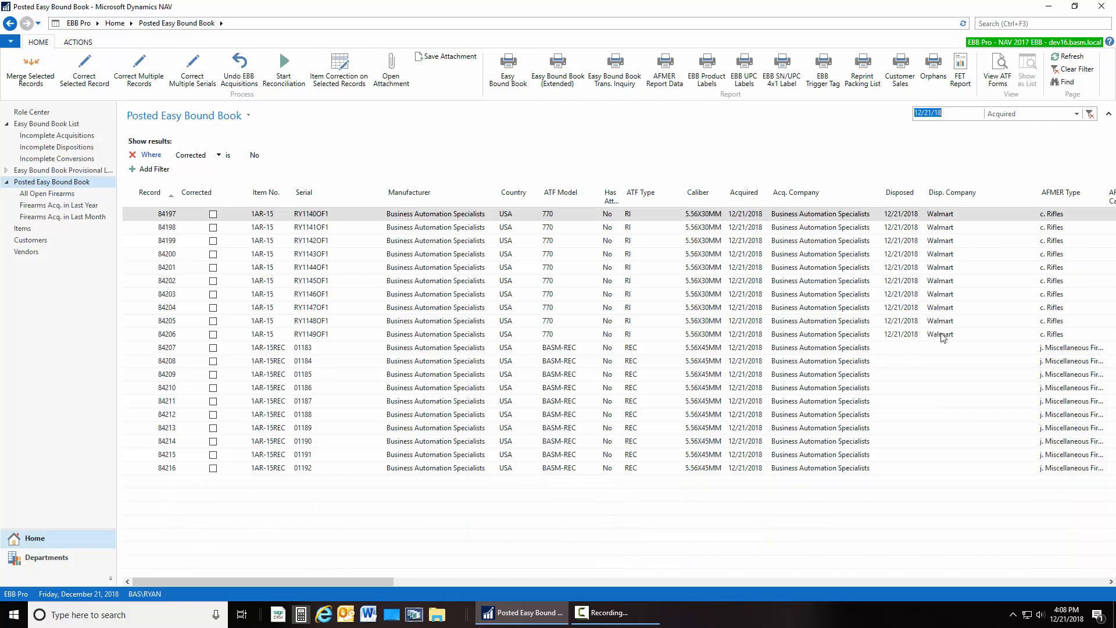
- Preview the Easy Bound Book (Extended) report for the filtered records, examine its acquisition and disposition entries, and close it
{"action": "left_click", "coordinate": [563, 70]}
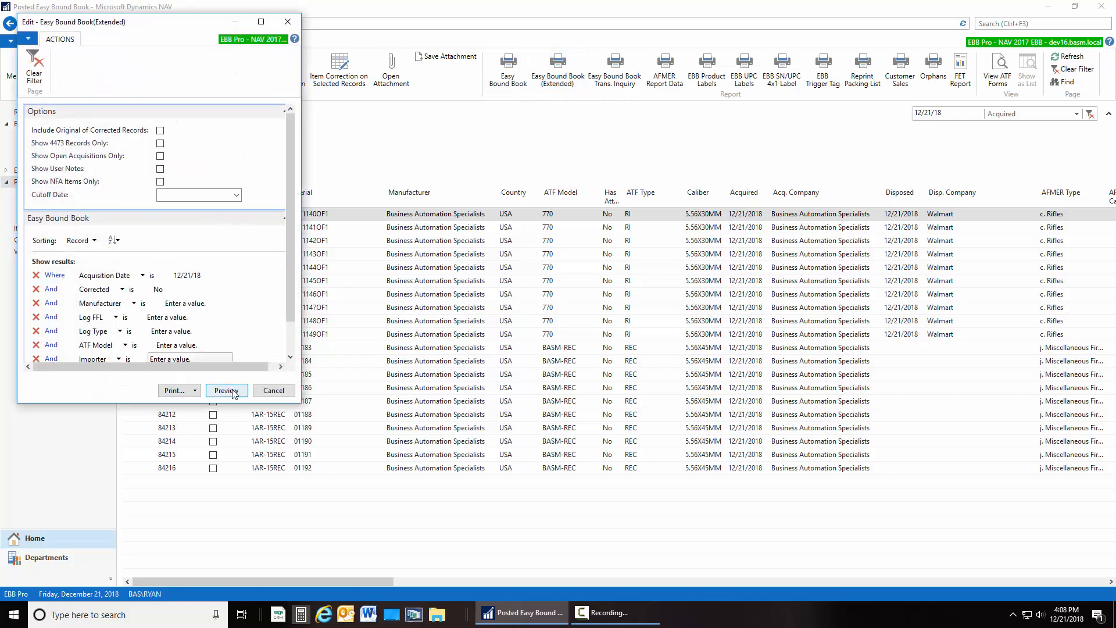
{"action": "left_click", "coordinate": [231, 392]}
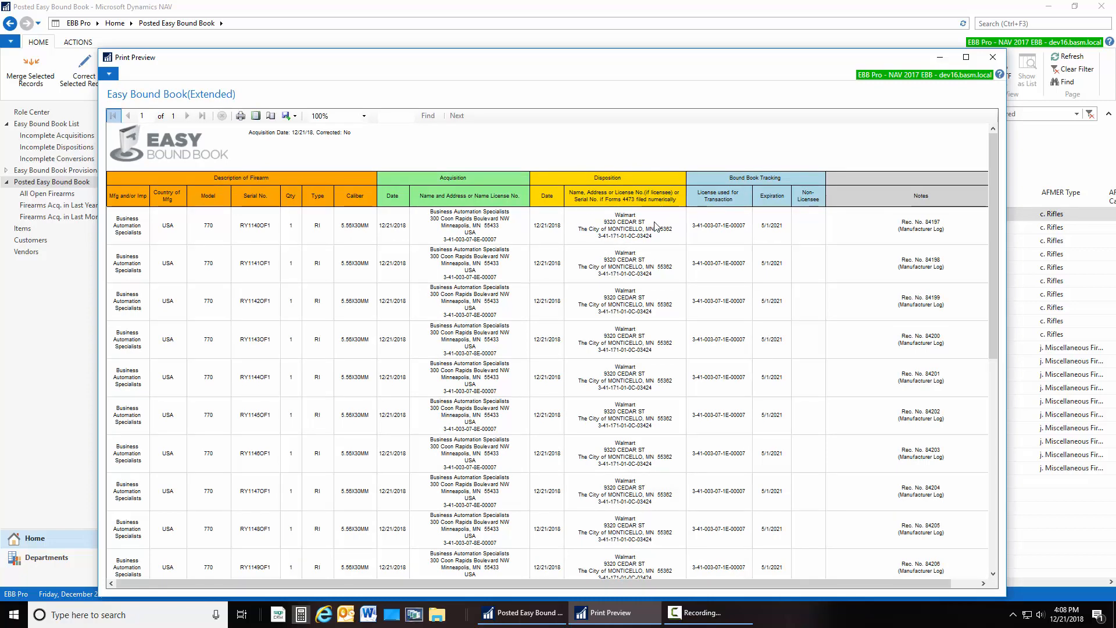
{"action": "scroll", "coordinate": [765, 329], "scroll_direction": "down", "scroll_amount": 2}
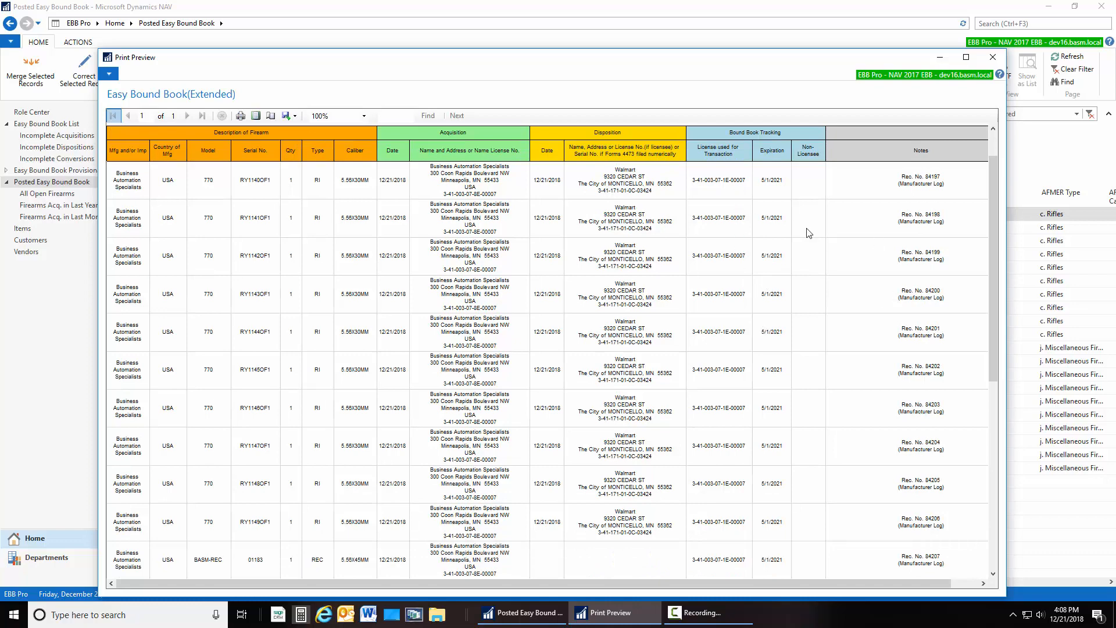
{"action": "scroll", "coordinate": [745, 325], "scroll_direction": "down", "scroll_amount": 10}
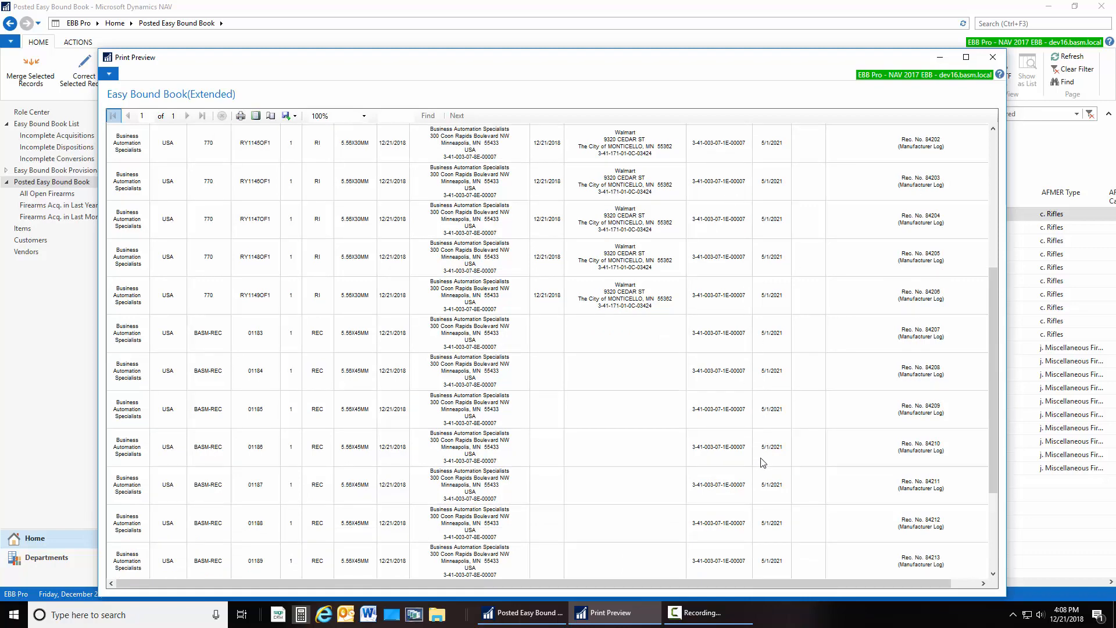
{"action": "scroll", "coordinate": [921, 264], "scroll_direction": "up", "scroll_amount": 10}
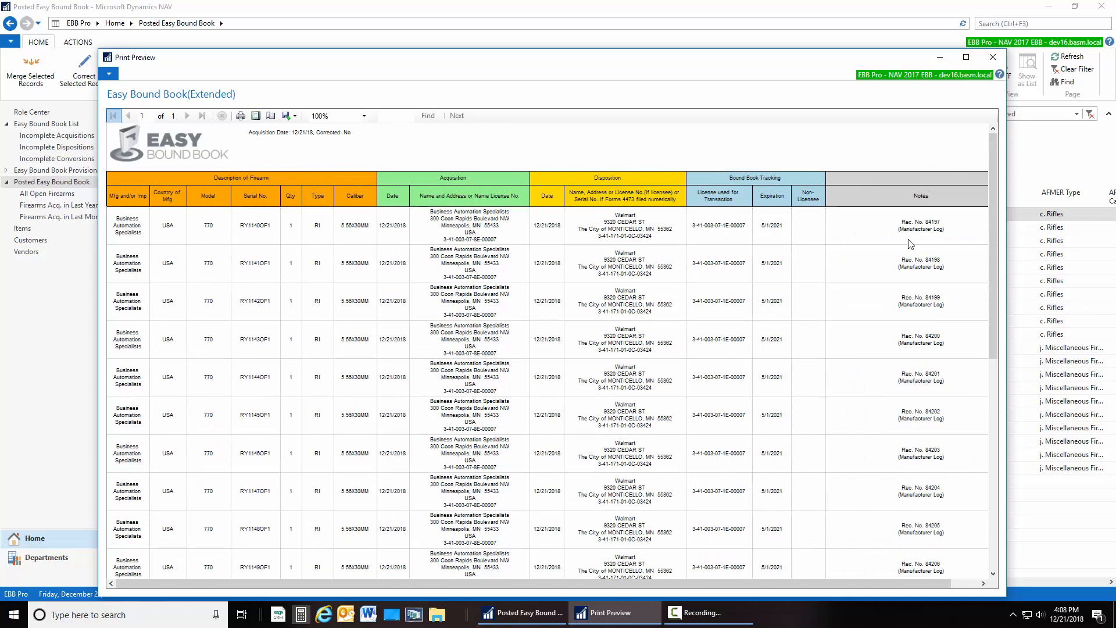
{"action": "scroll", "coordinate": [928, 235], "scroll_direction": "down", "scroll_amount": 5}
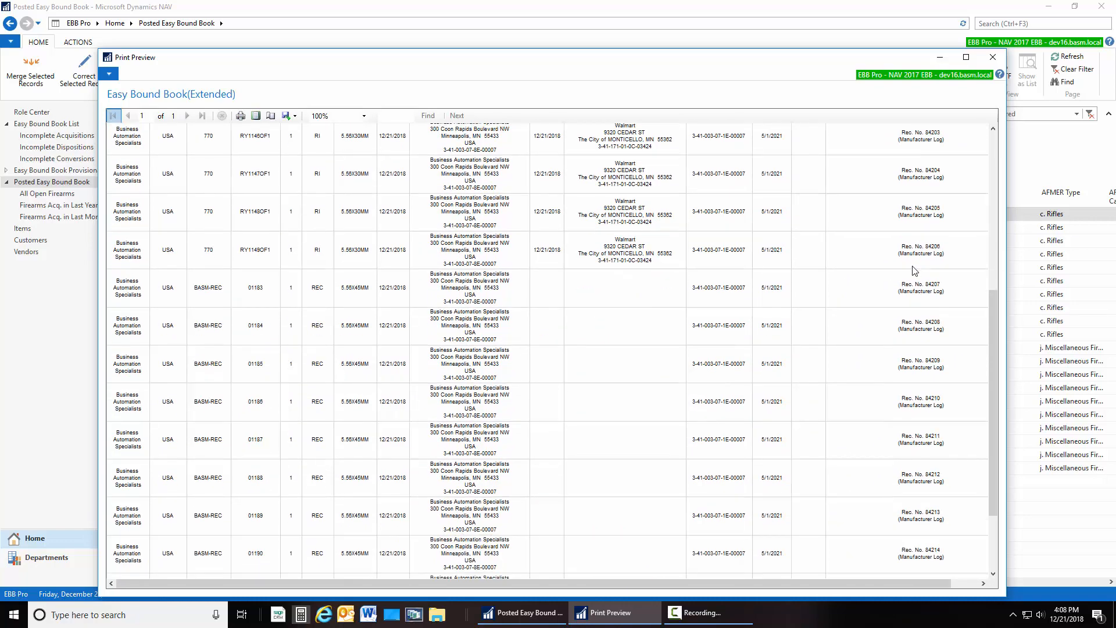
{"action": "scroll", "coordinate": [914, 270], "scroll_direction": "down", "scroll_amount": 2}
{"action": "scroll", "coordinate": [915, 272], "scroll_direction": "up", "scroll_amount": 3}
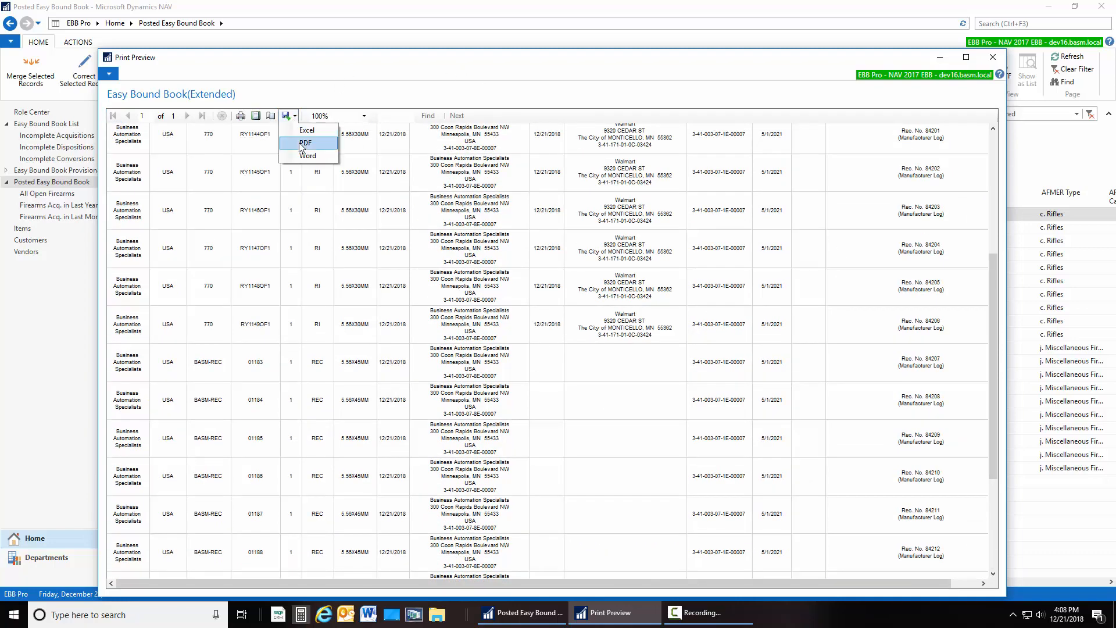
{"action": "left_click", "coordinate": [992, 59]}
{"action": "left_click", "coordinate": [992, 59]}
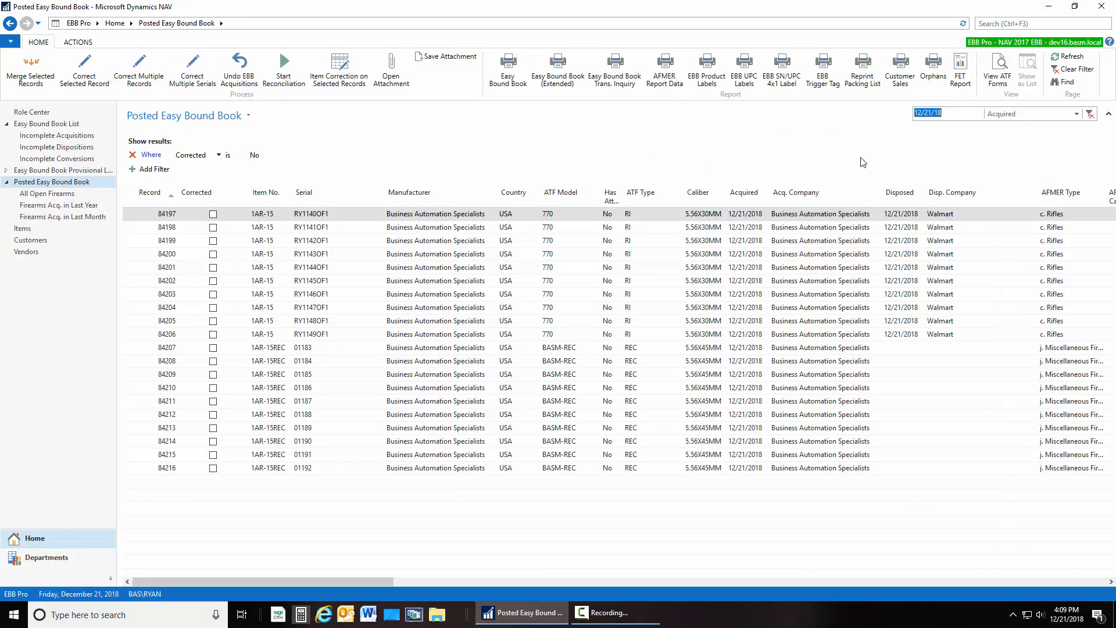
- Preview the FET report from 1/1/2018 to 12/31/2018, review its taxable and tax-exempt sections, and close it
{"action": "left_click", "coordinate": [960, 76]}
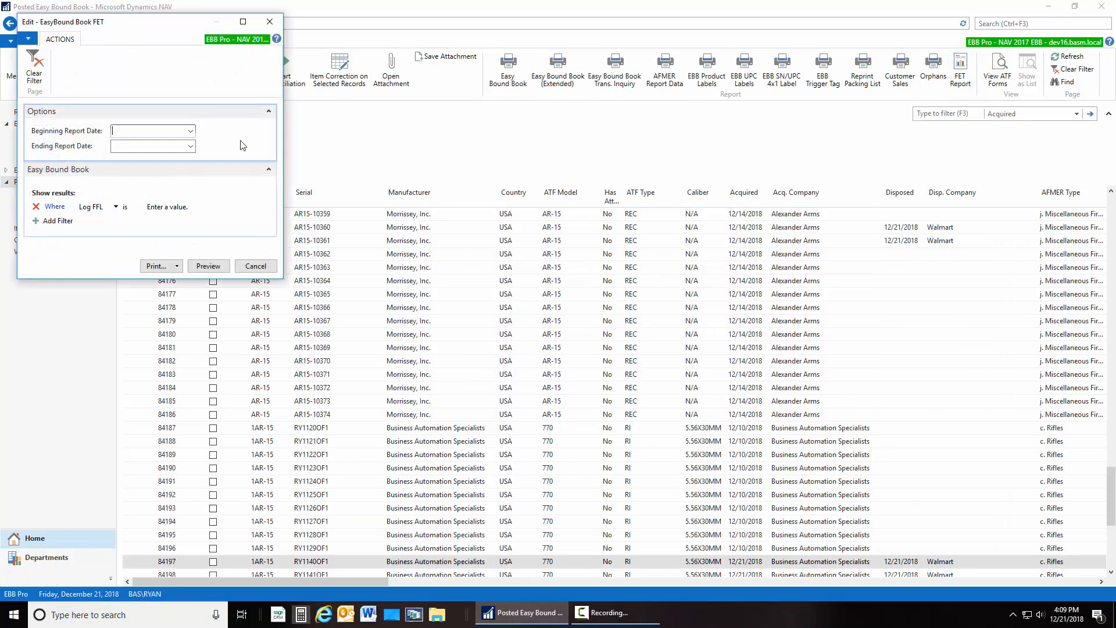
{"action": "left_click", "coordinate": [190, 132]}
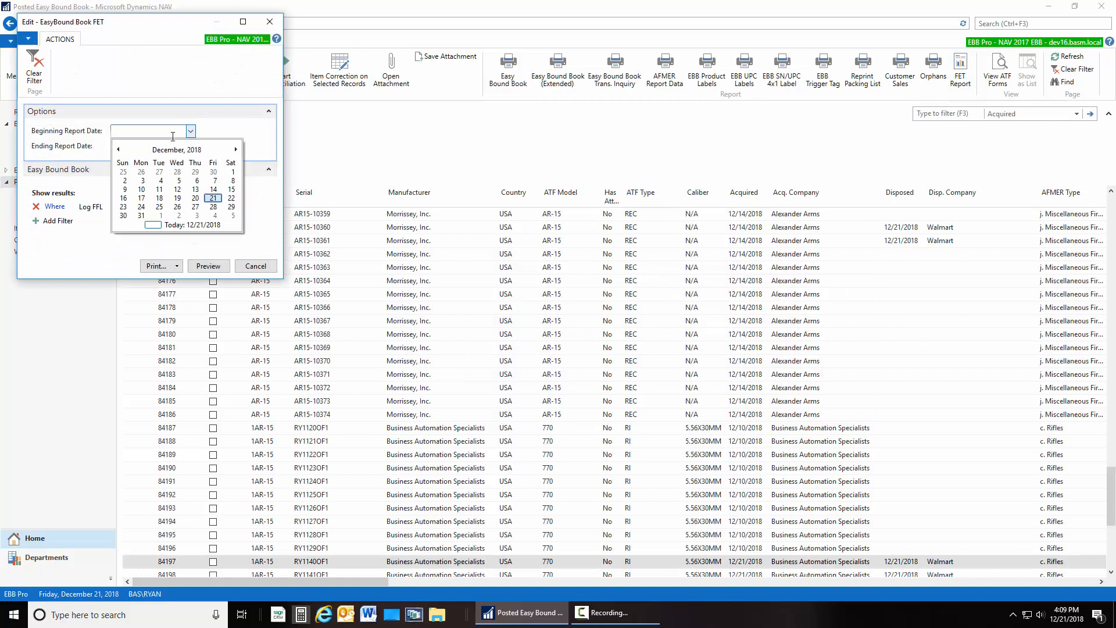
{"action": "left_click", "coordinate": [124, 127]}
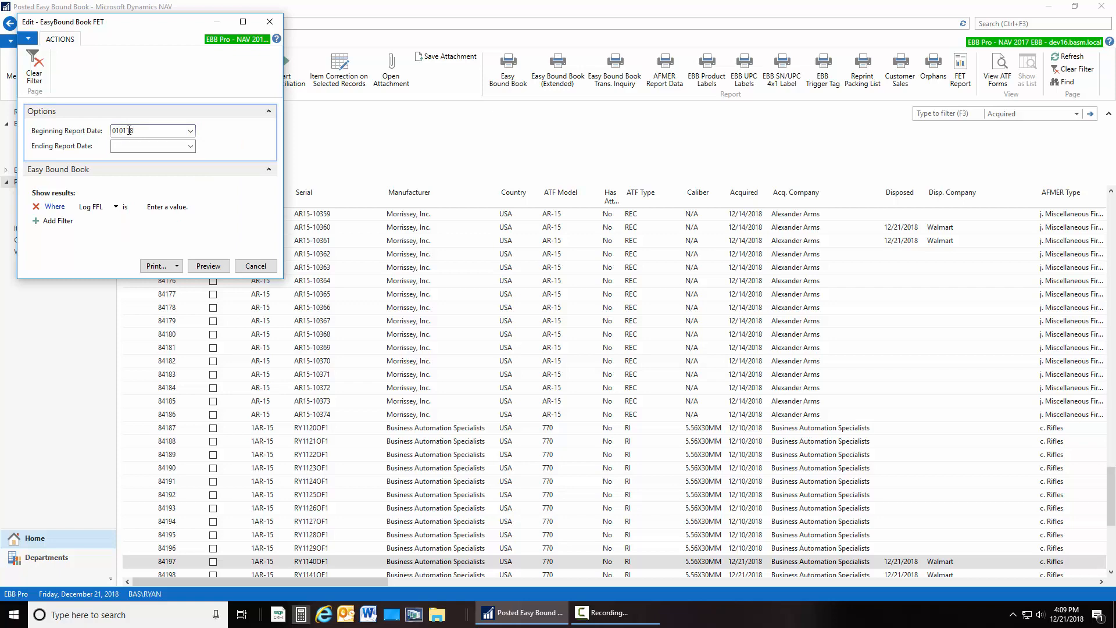
{"action": "key", "text": "Tab"}
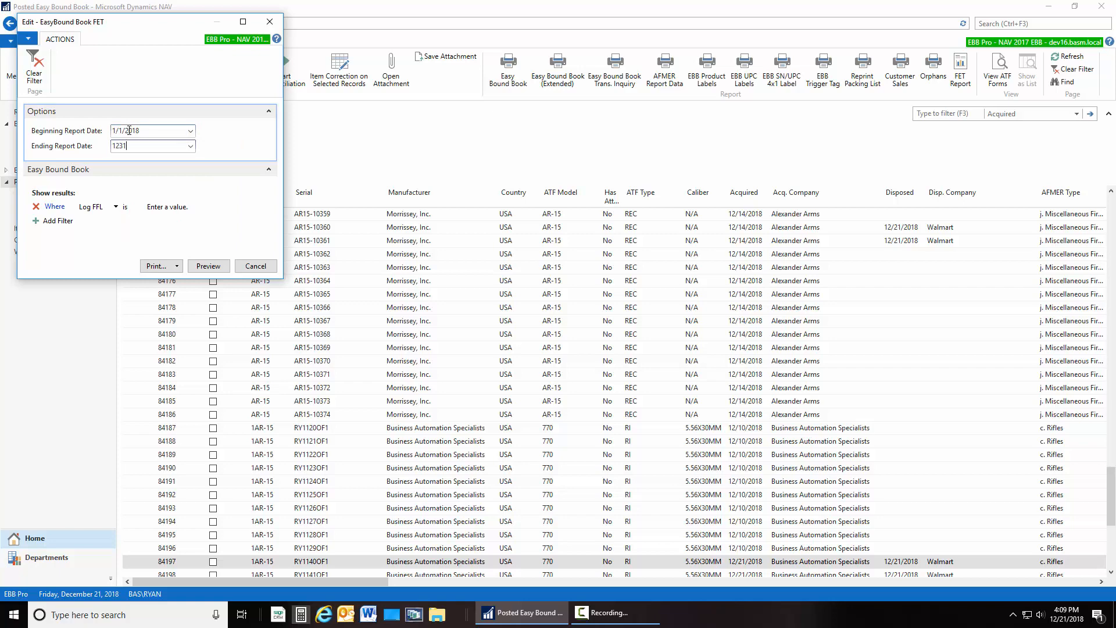
{"action": "type", "text": "123118"}
{"action": "left_click", "coordinate": [208, 266]}
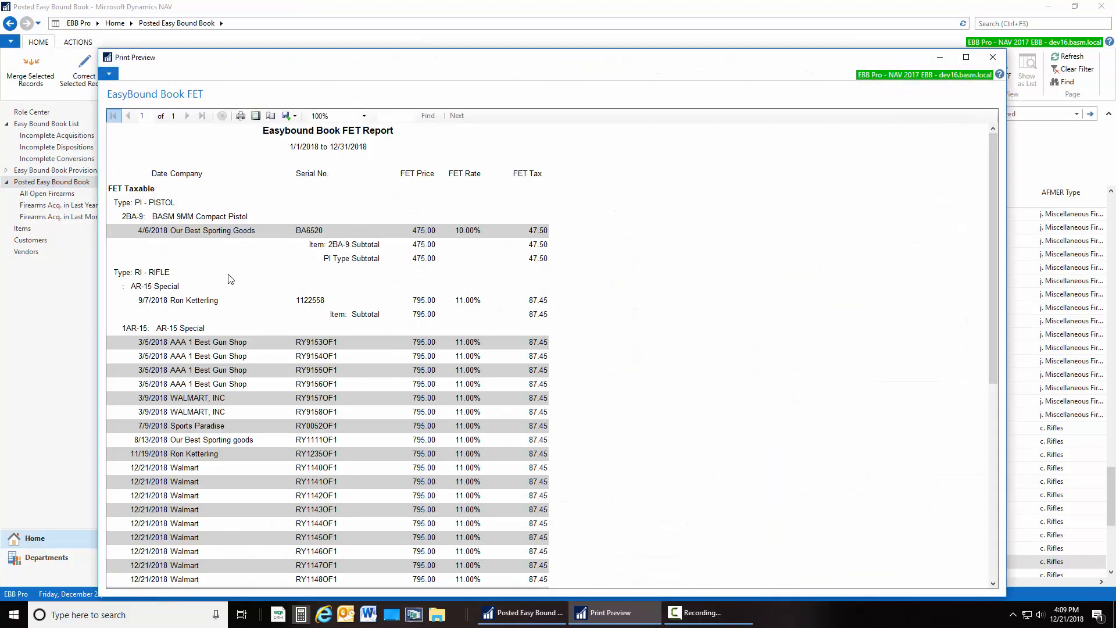
{"action": "scroll", "coordinate": [265, 421], "scroll_direction": "down", "scroll_amount": 4}
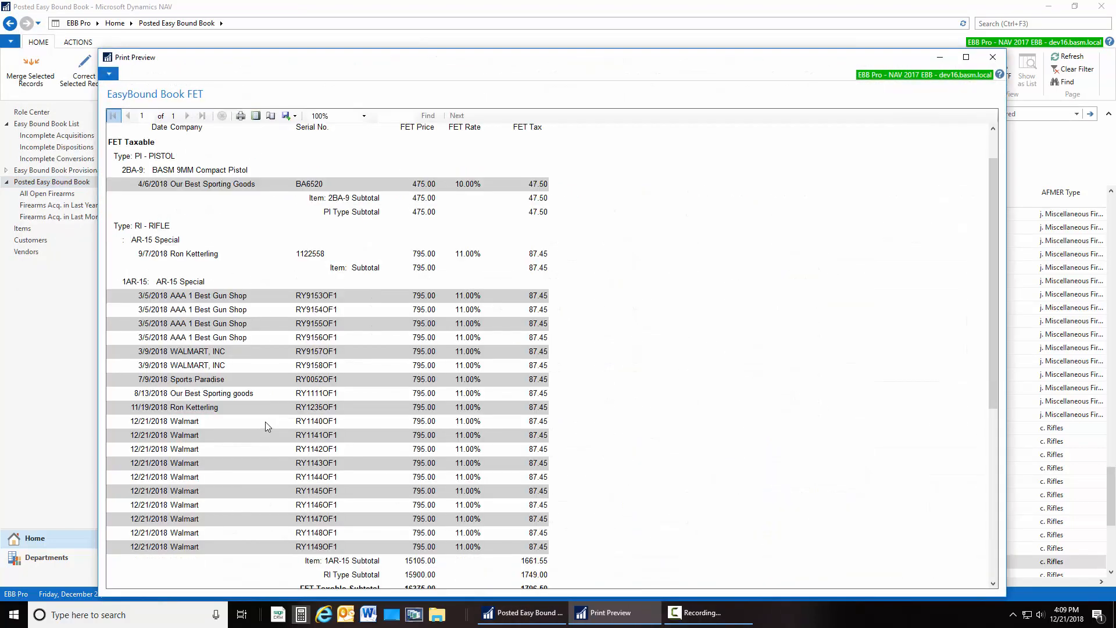
{"action": "scroll", "coordinate": [266, 419], "scroll_direction": "down", "scroll_amount": 3}
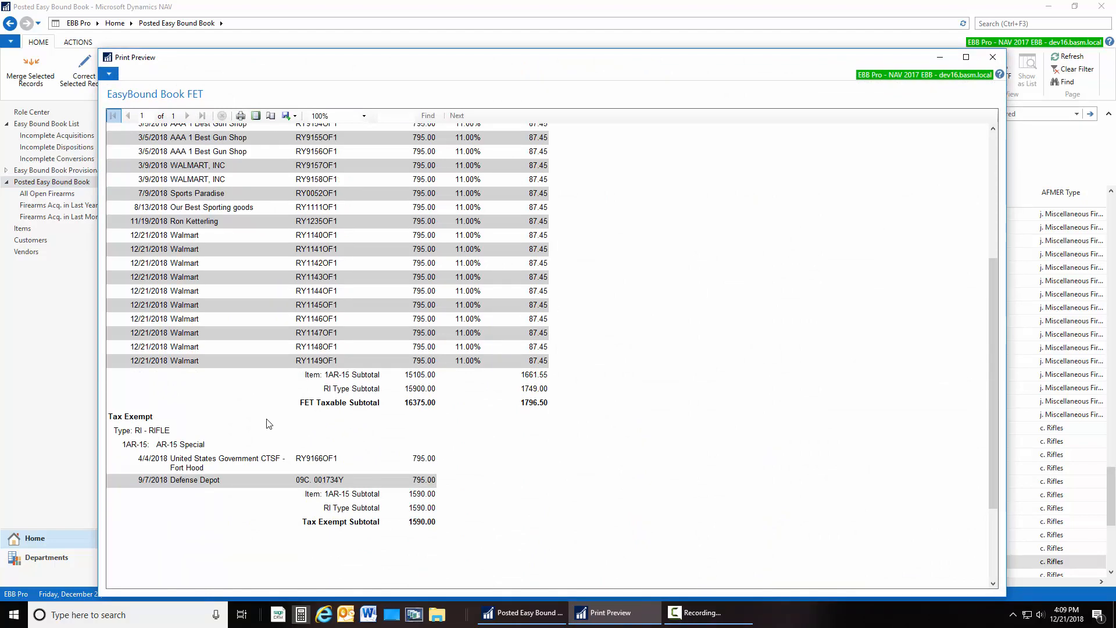
{"action": "left_click", "coordinate": [992, 57]}
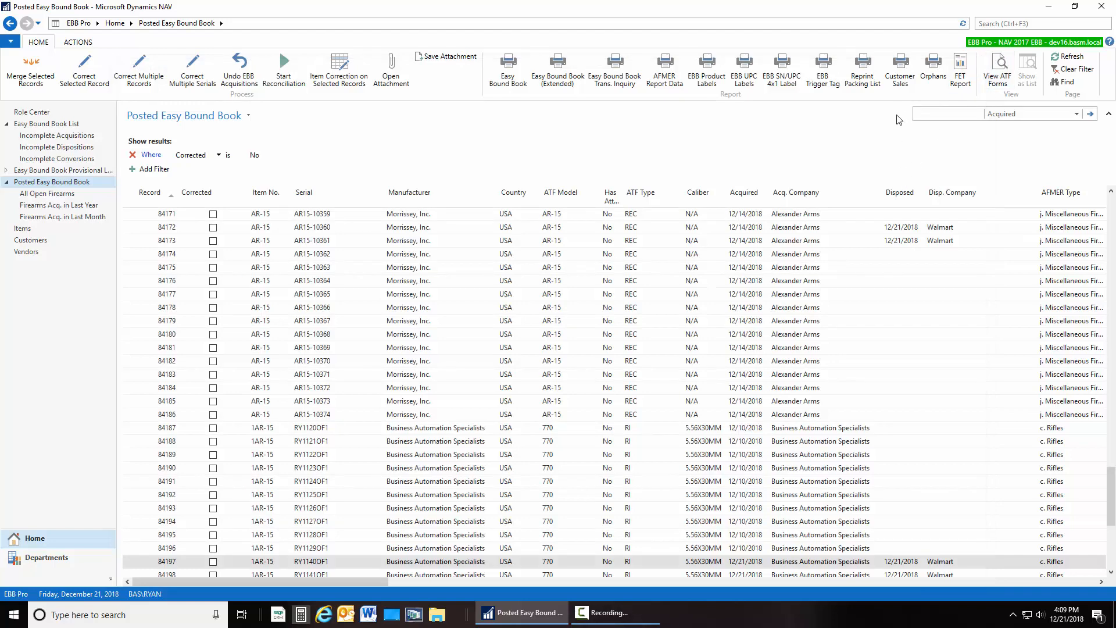
- Preview the Customer Sales report with its default filters, look over the quantities per customer, and close it
{"action": "left_click", "coordinate": [902, 84]}
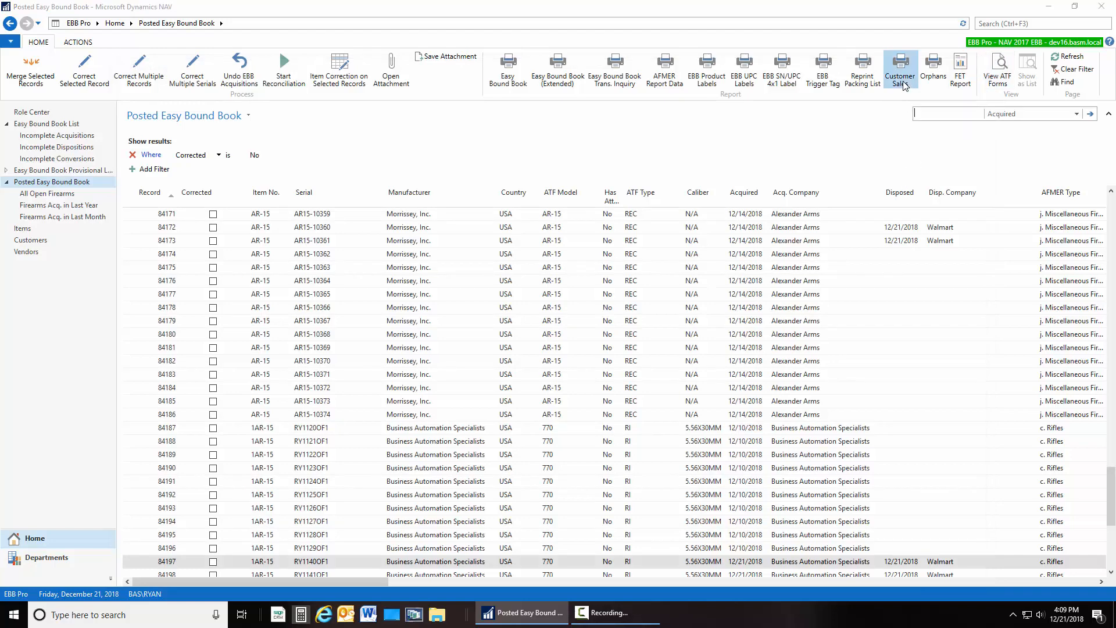
{"action": "left_click", "coordinate": [183, 221]}
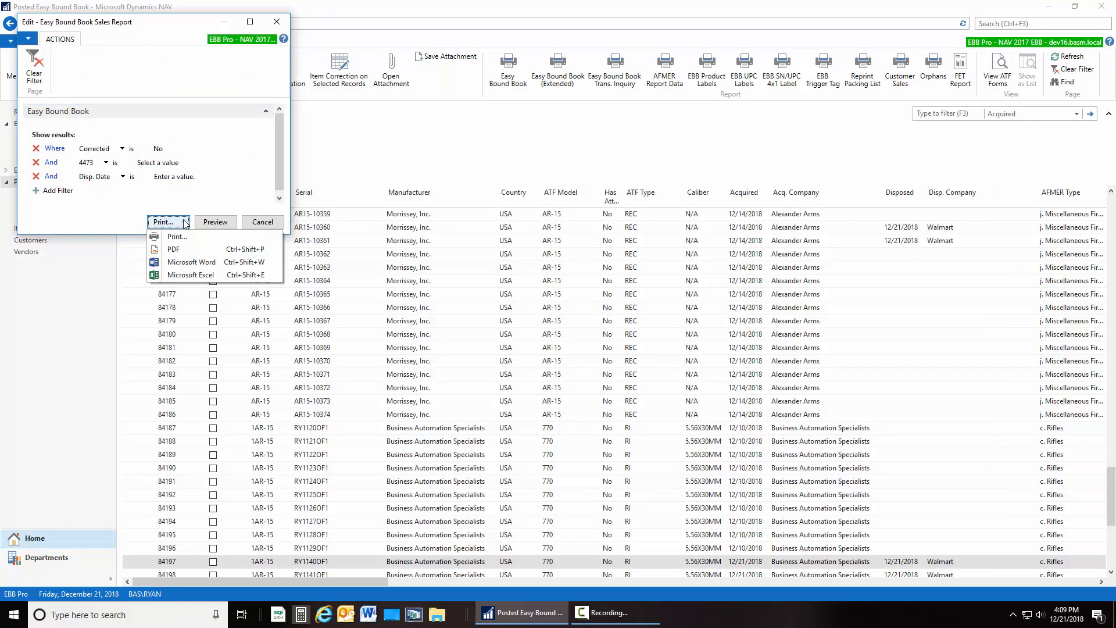
{"action": "left_click", "coordinate": [207, 221]}
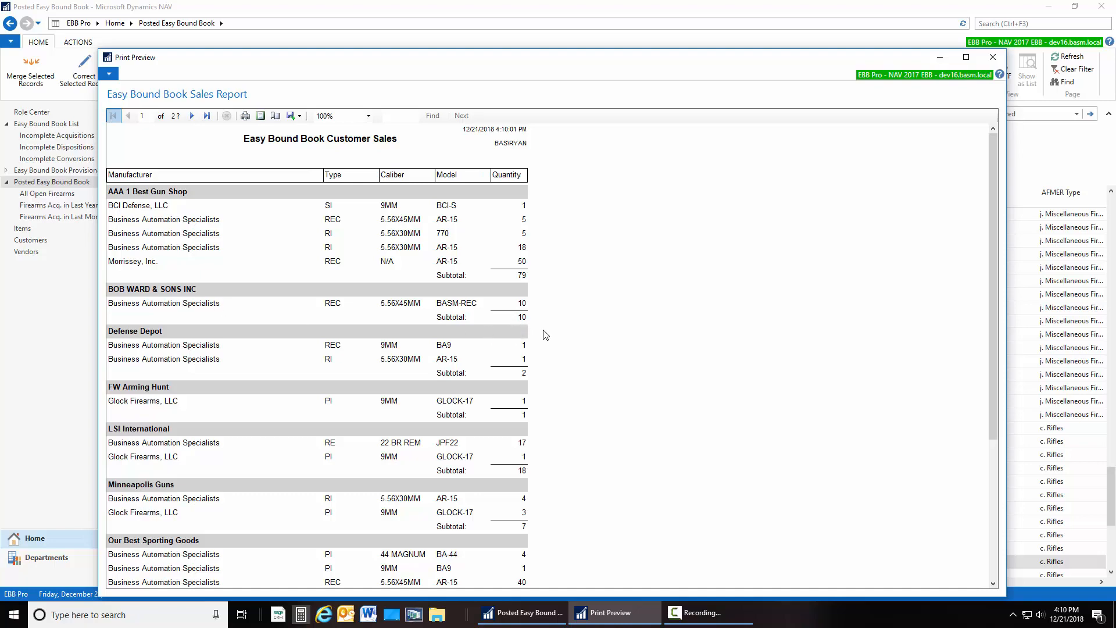
{"action": "left_click", "coordinate": [993, 57]}
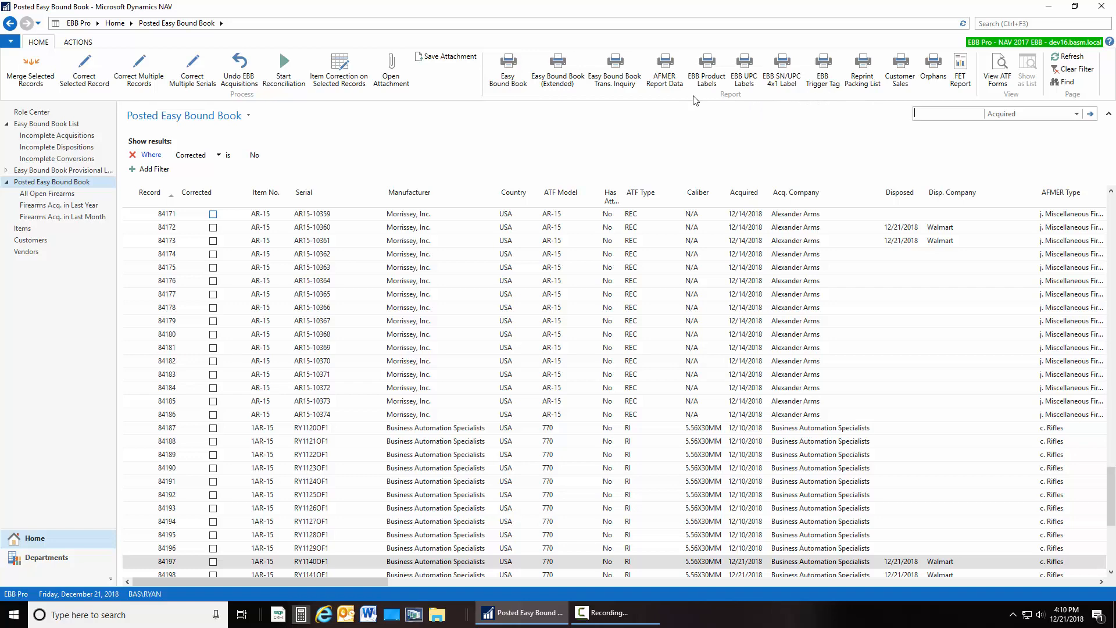
- Preview the AFMER Report Data for 2018, expand the Pistol and first Rifles groups to inspect their records, and close it
{"action": "left_click", "coordinate": [665, 79]}
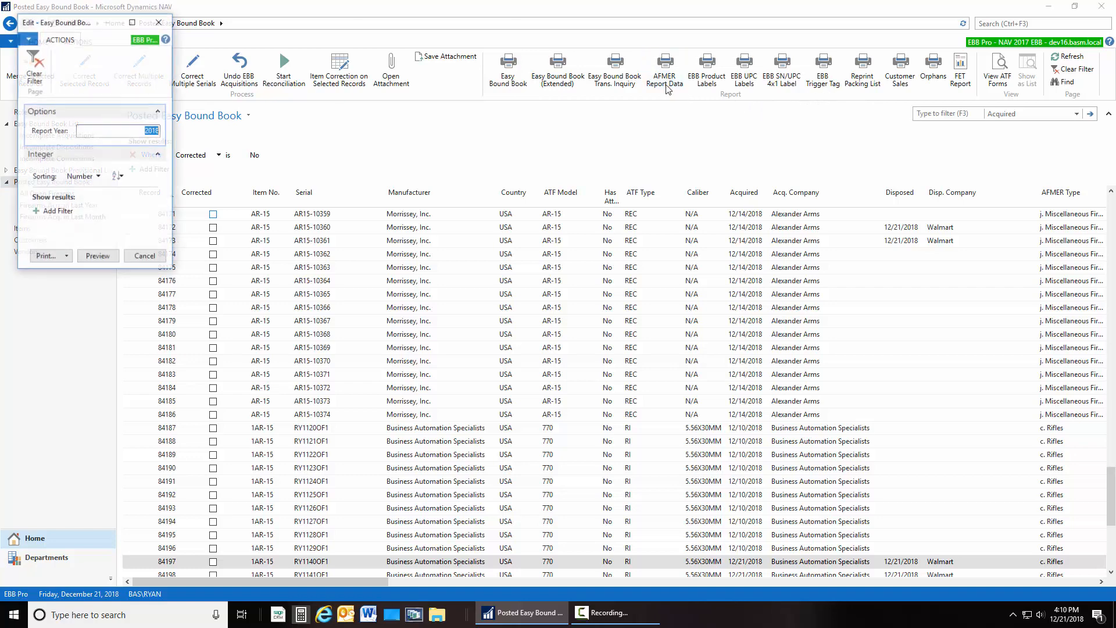
{"action": "left_click", "coordinate": [86, 258]}
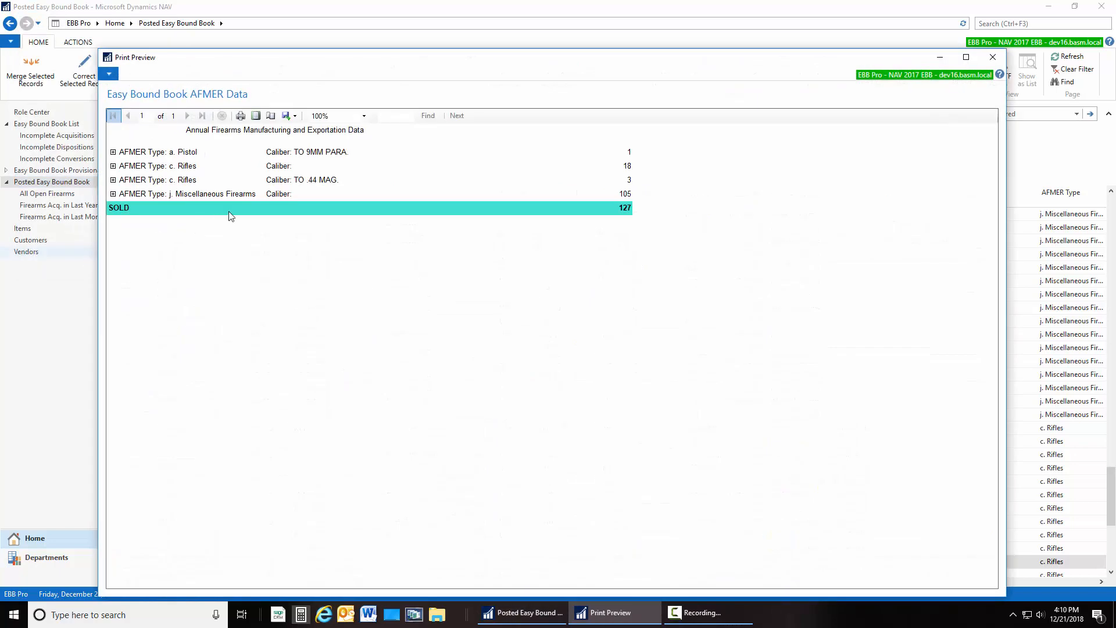
{"action": "left_click", "coordinate": [113, 151]}
{"action": "left_click", "coordinate": [113, 195]}
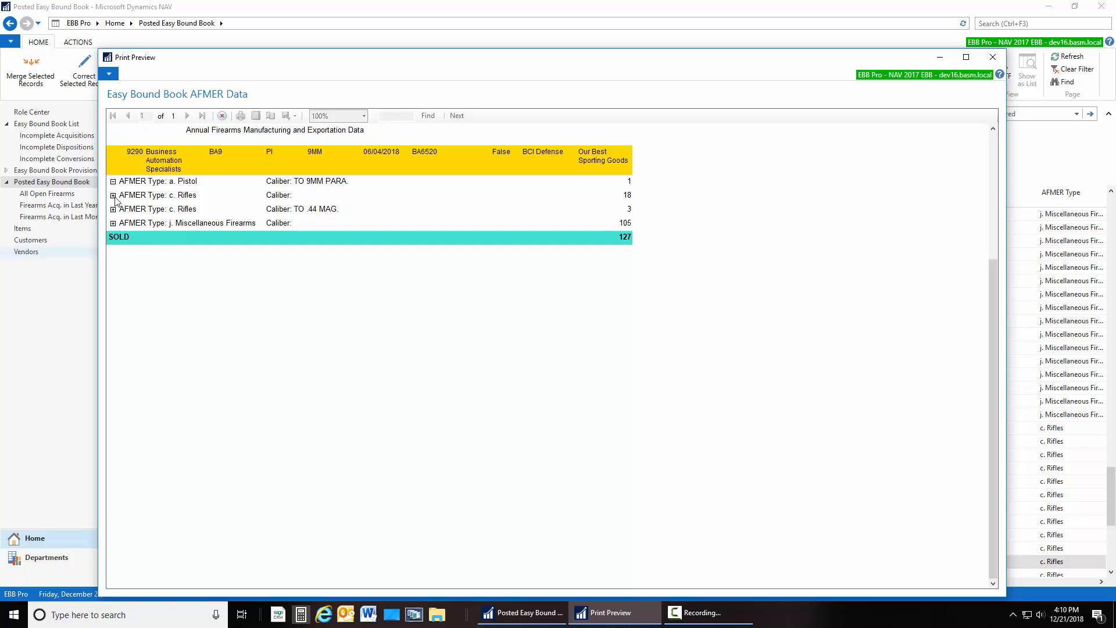
{"action": "scroll", "coordinate": [200, 316], "scroll_direction": "up", "scroll_amount": 3}
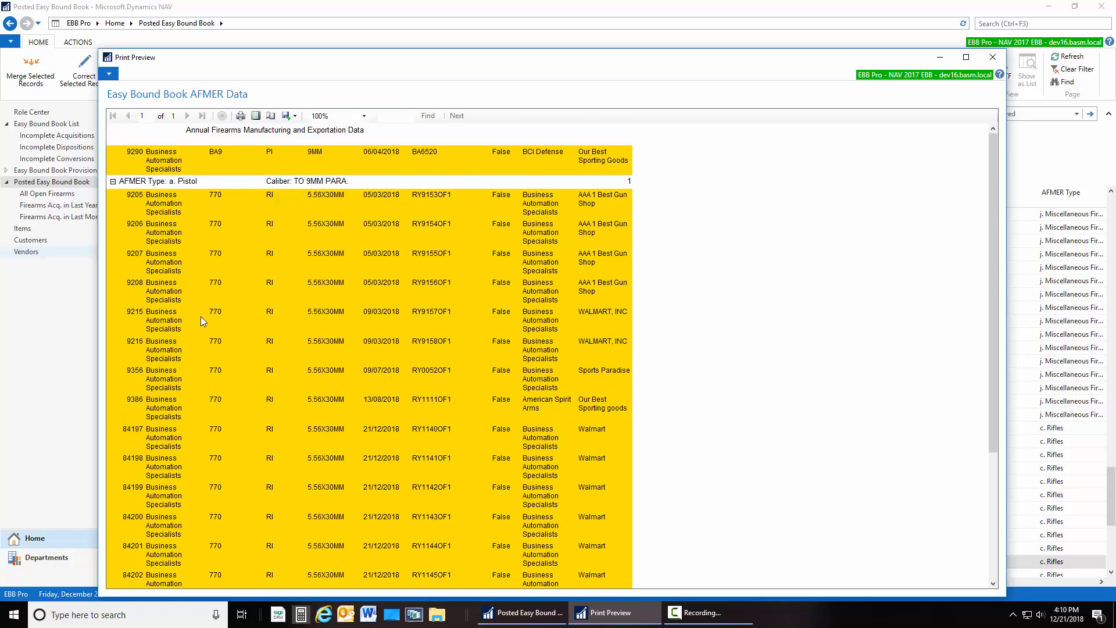
{"action": "scroll", "coordinate": [409, 416], "scroll_direction": "down", "scroll_amount": 5}
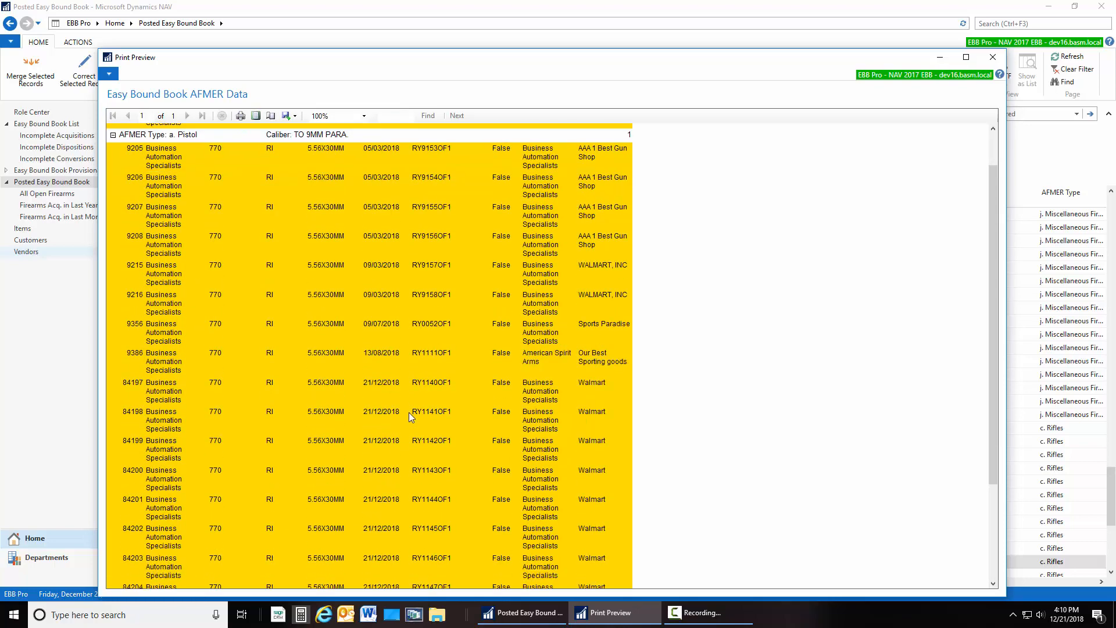
{"action": "left_click", "coordinate": [994, 57]}
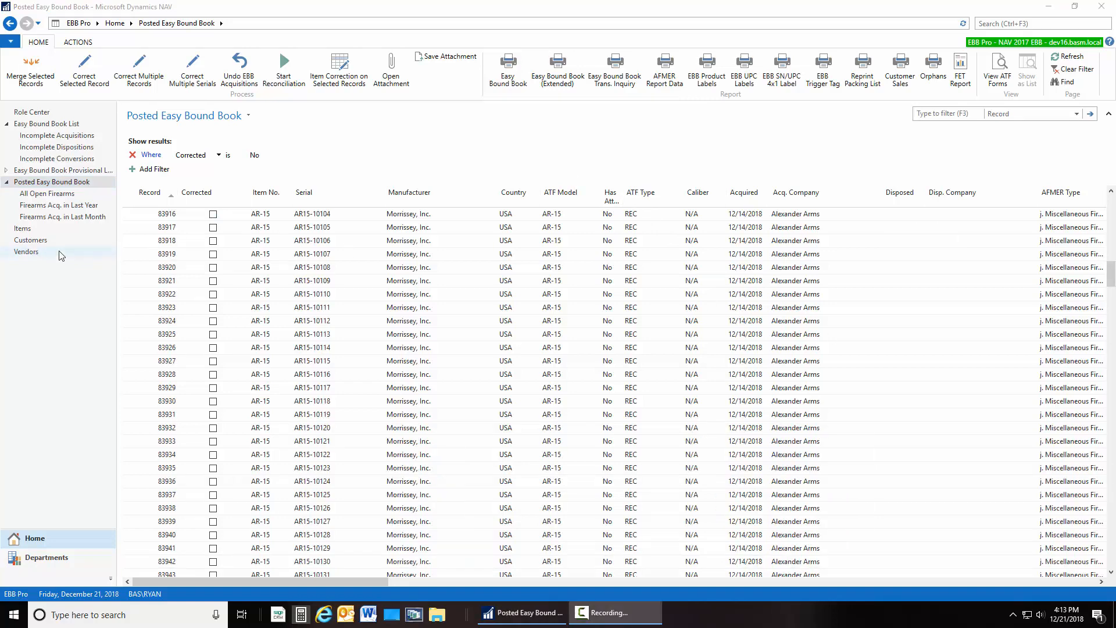
- Start a new firearm conversion from the Easy Bound Book List with address type VENDOR and address code BASM
{"action": "left_click", "coordinate": [63, 124]}
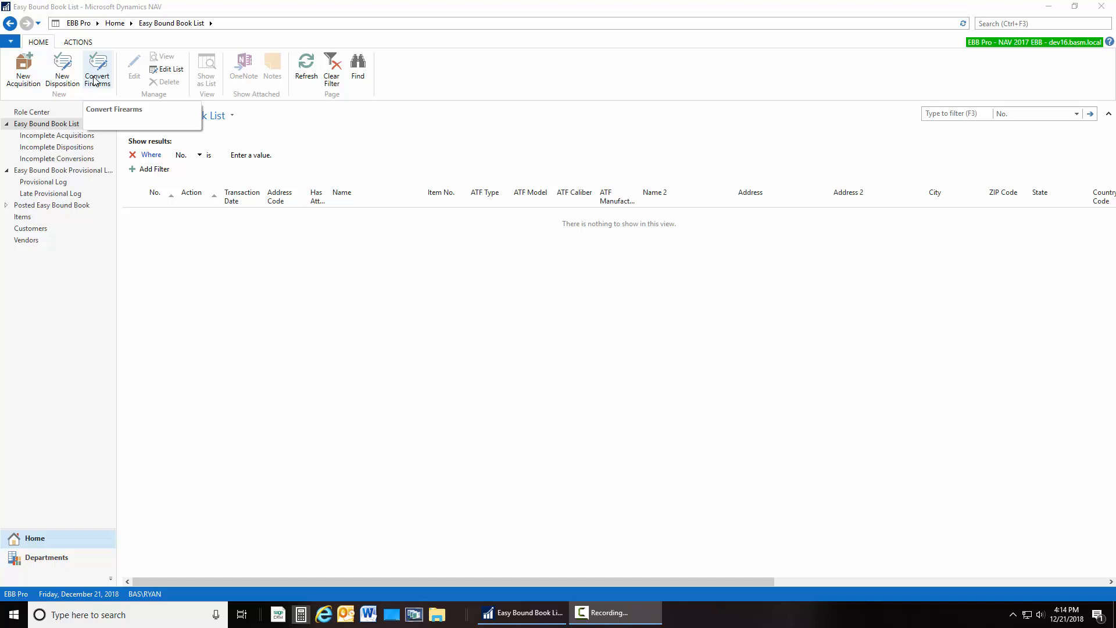
{"action": "left_click", "coordinate": [94, 80]}
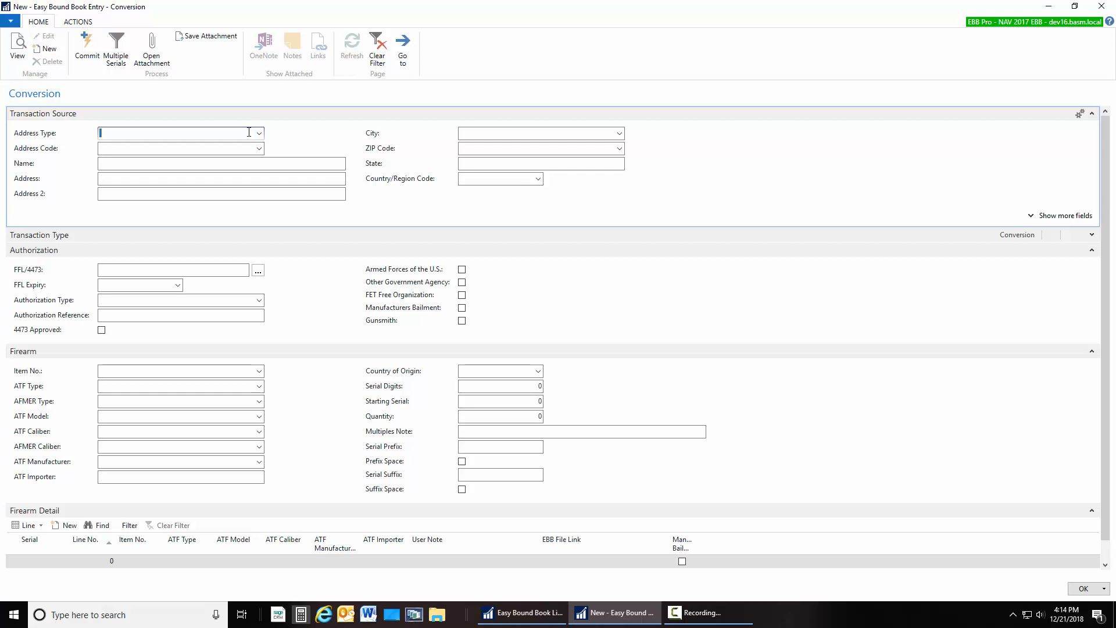
{"action": "type", "text": "v"}
{"action": "key", "text": "Tab"}
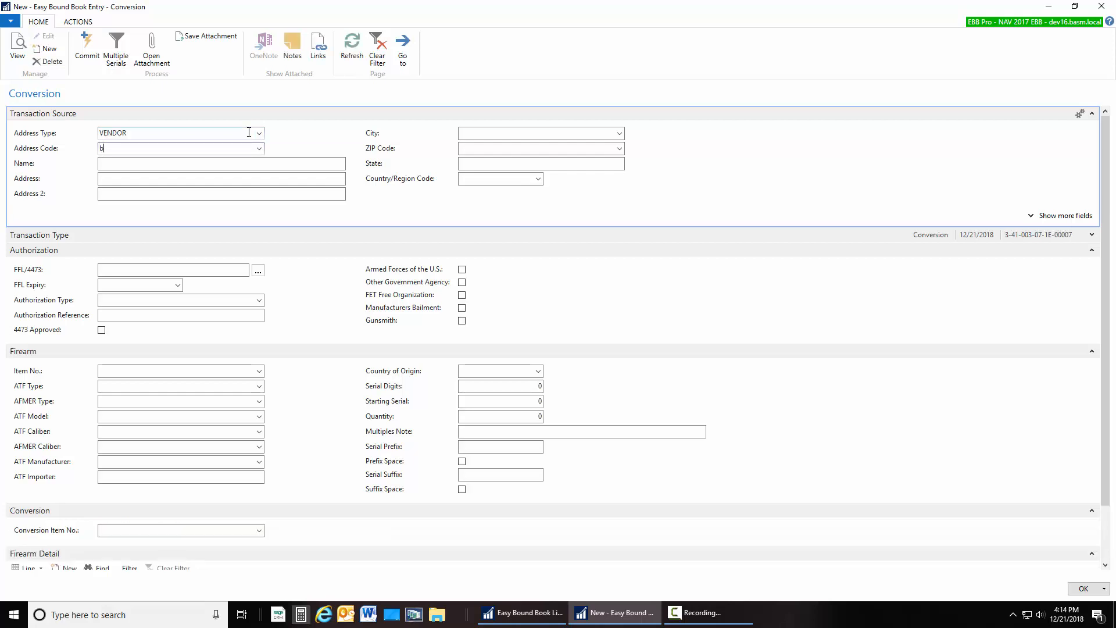
{"action": "type", "text": "b"}
{"action": "key", "text": "Tab"}
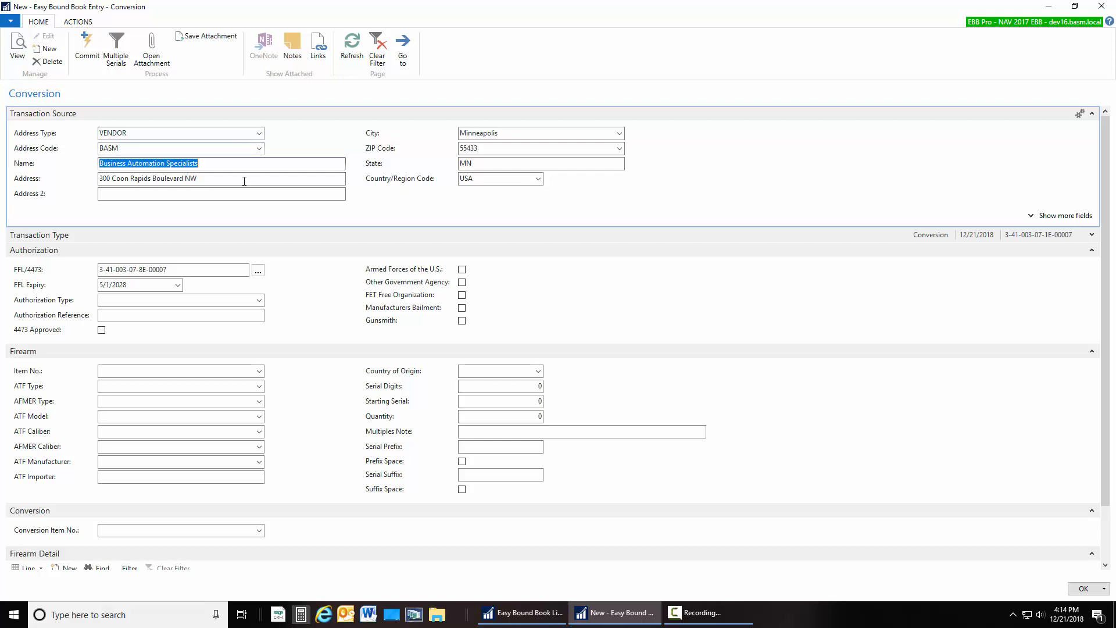
- Set the conversion's firearm item number to 1LOWER
{"action": "left_click", "coordinate": [259, 372]}
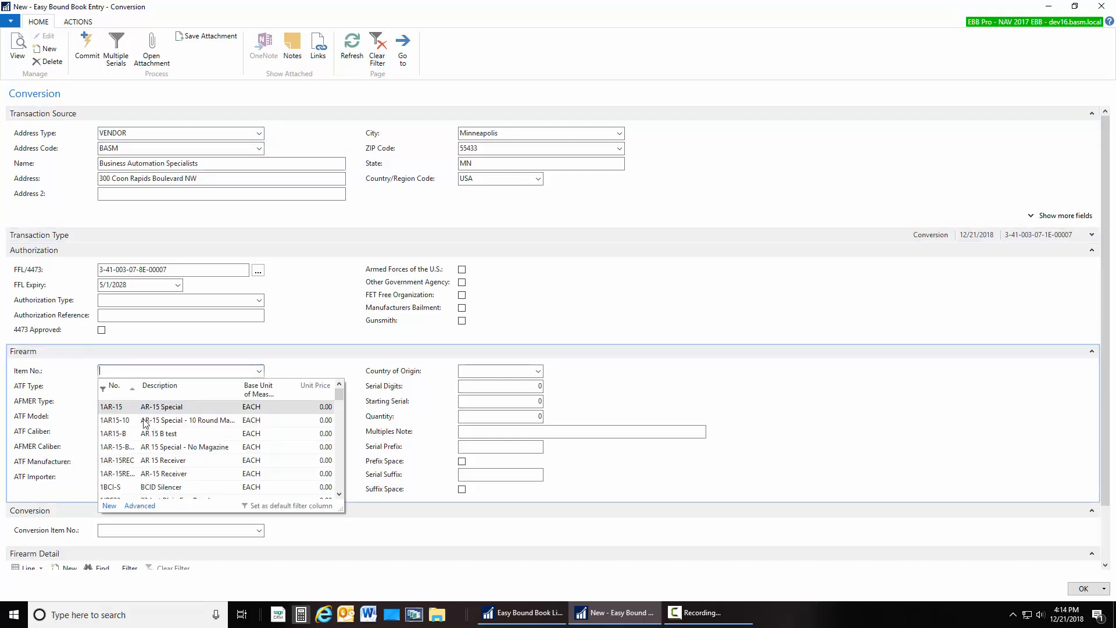
{"action": "scroll", "coordinate": [134, 460], "scroll_direction": "down", "scroll_amount": 2}
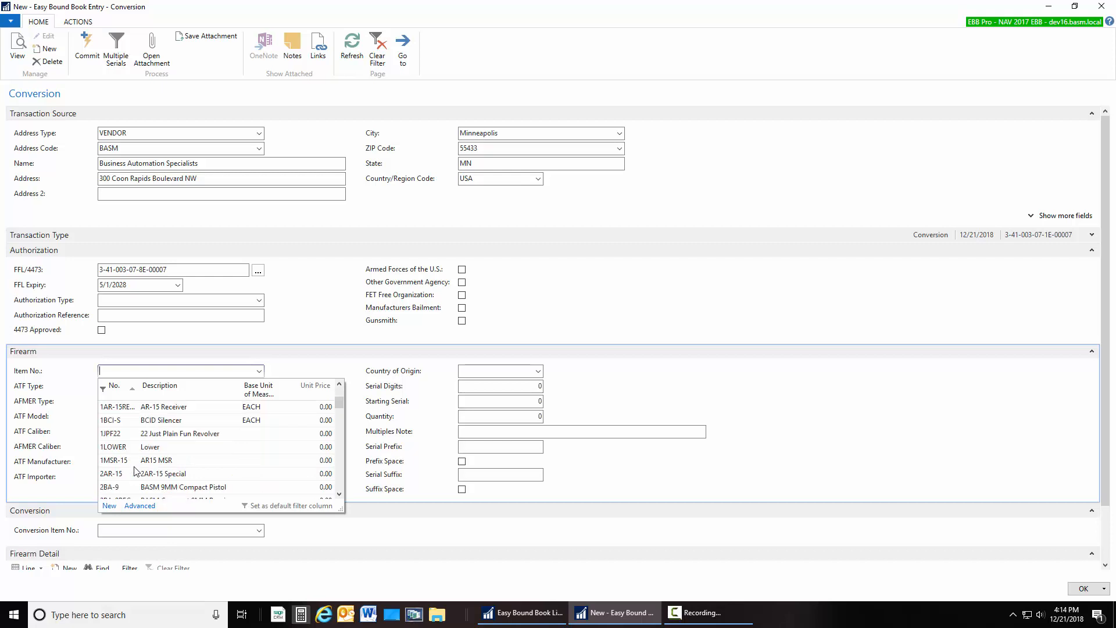
{"action": "left_click", "coordinate": [128, 447]}
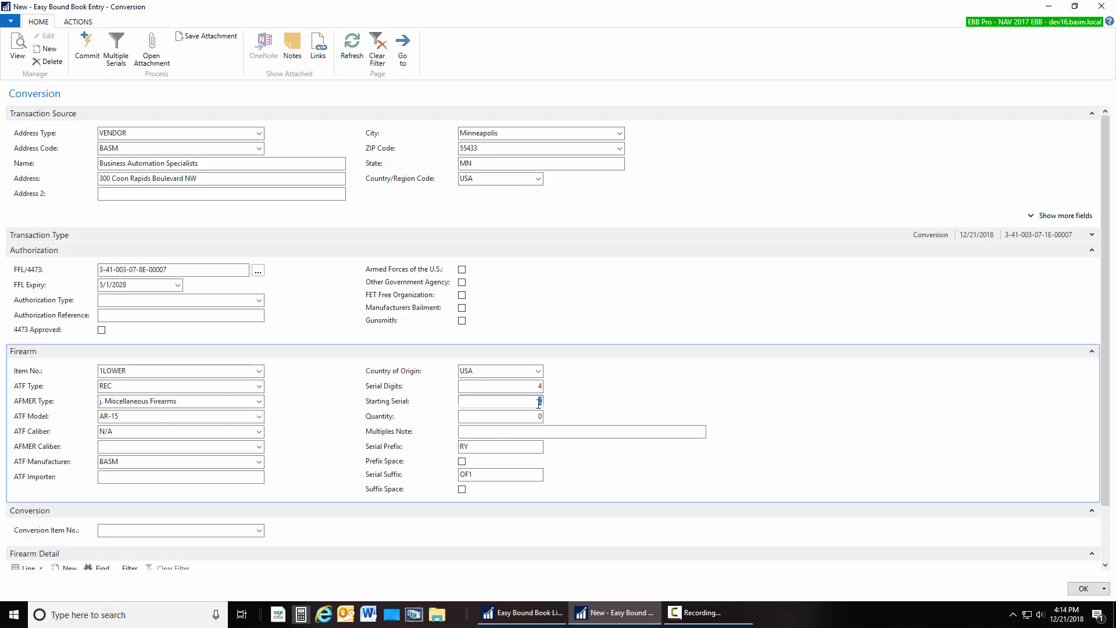
- Set the conversion's starting serial to 250, quantity to 10 and conversion item number to 1AR-15
{"action": "left_click", "coordinate": [537, 400]}
{"action": "key", "text": "Tab"}
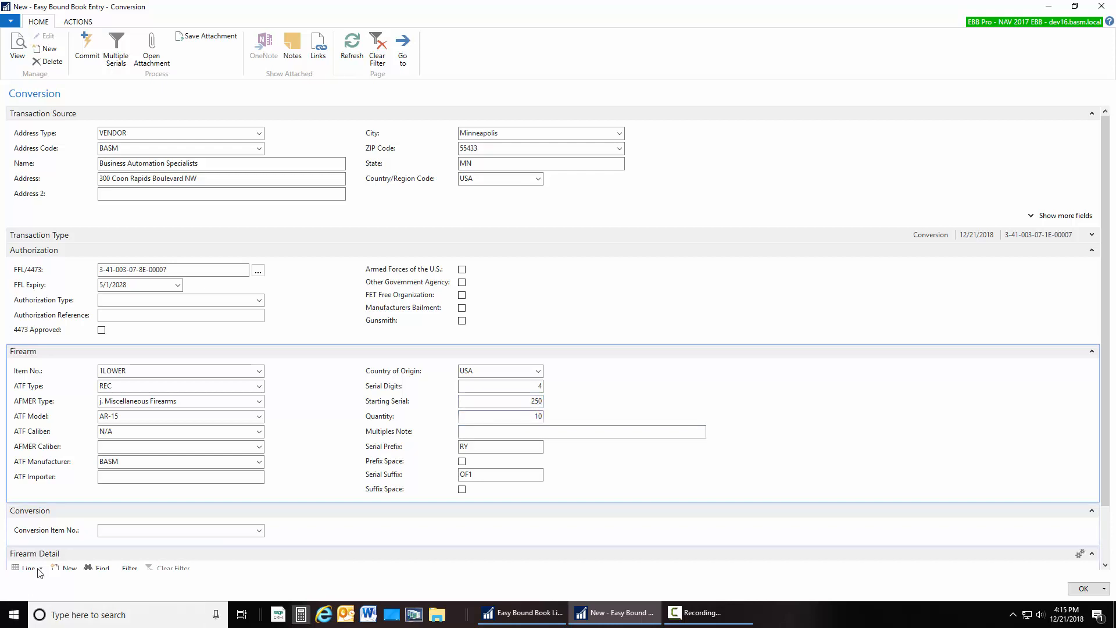
{"action": "left_click", "coordinate": [260, 531]}
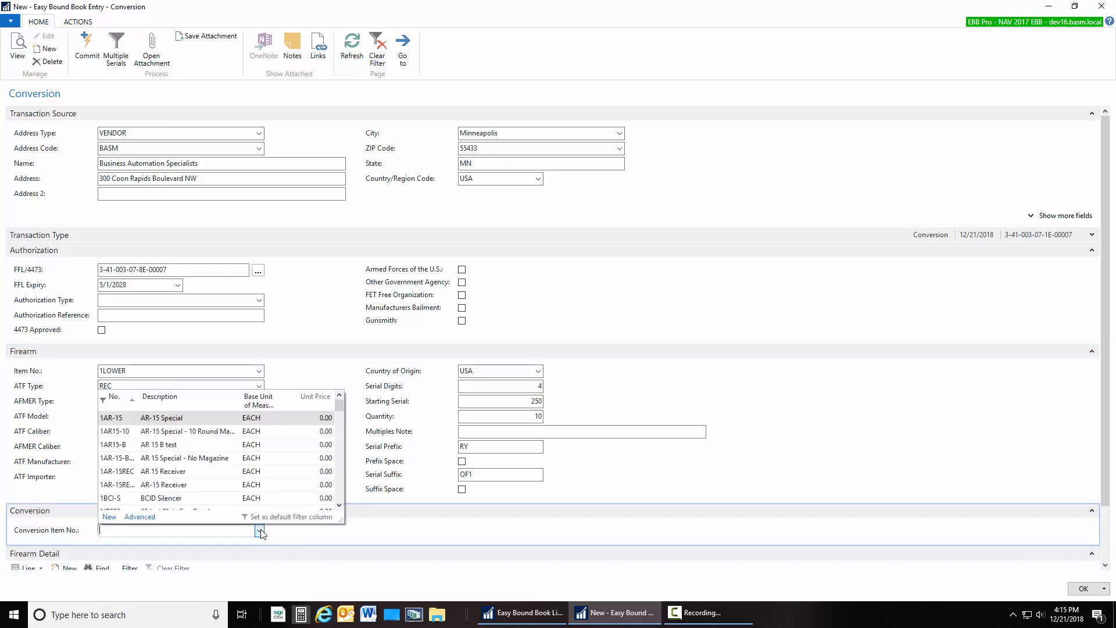
{"action": "left_click", "coordinate": [187, 419]}
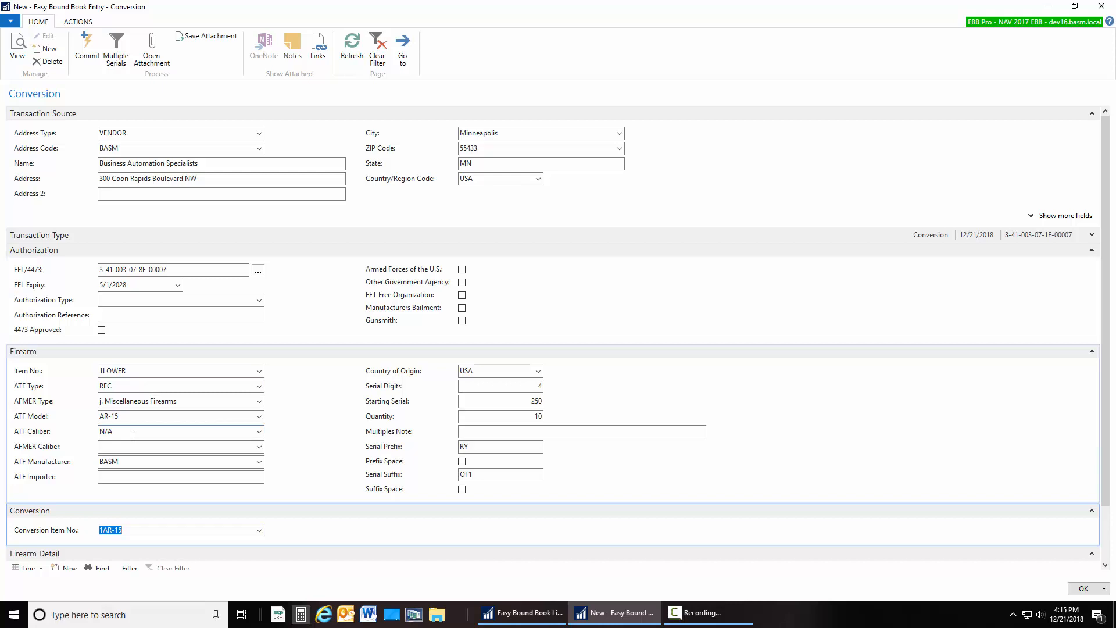
- Generate the multiple serials for the 1LOWER conversion and commit the entry
{"action": "scroll", "coordinate": [143, 532], "scroll_direction": "down", "scroll_amount": 2}
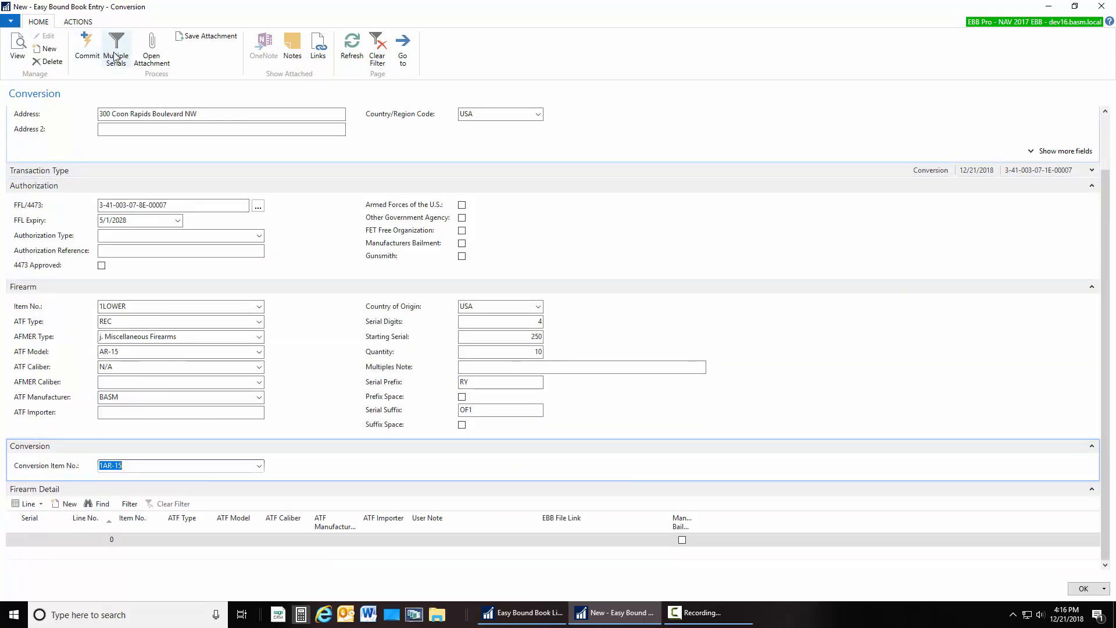
{"action": "left_click", "coordinate": [123, 63]}
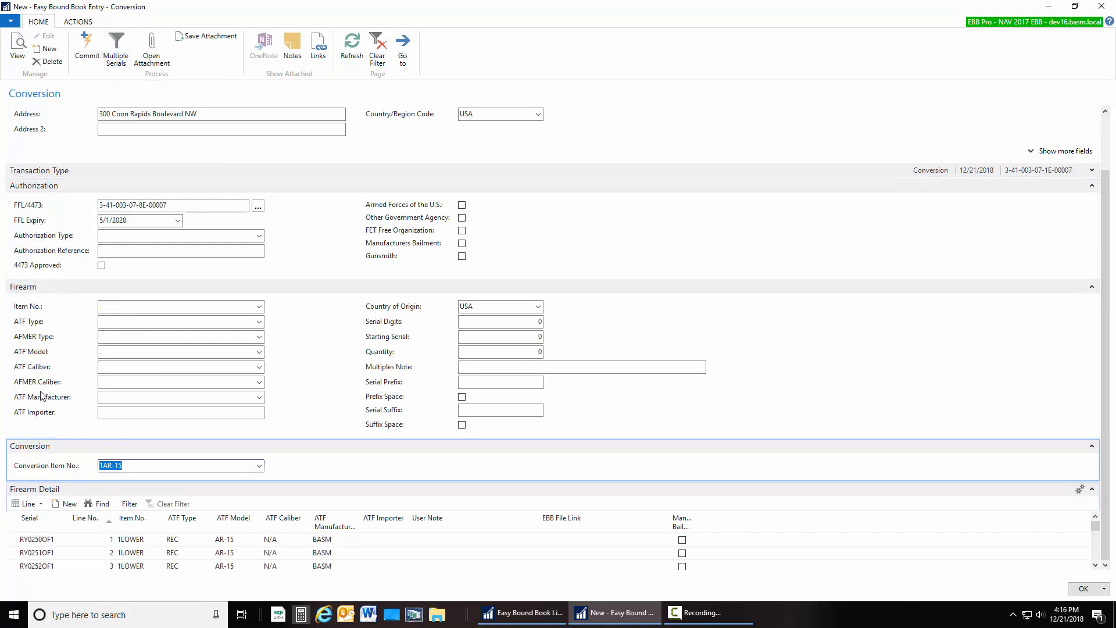
{"action": "left_click", "coordinate": [87, 47]}
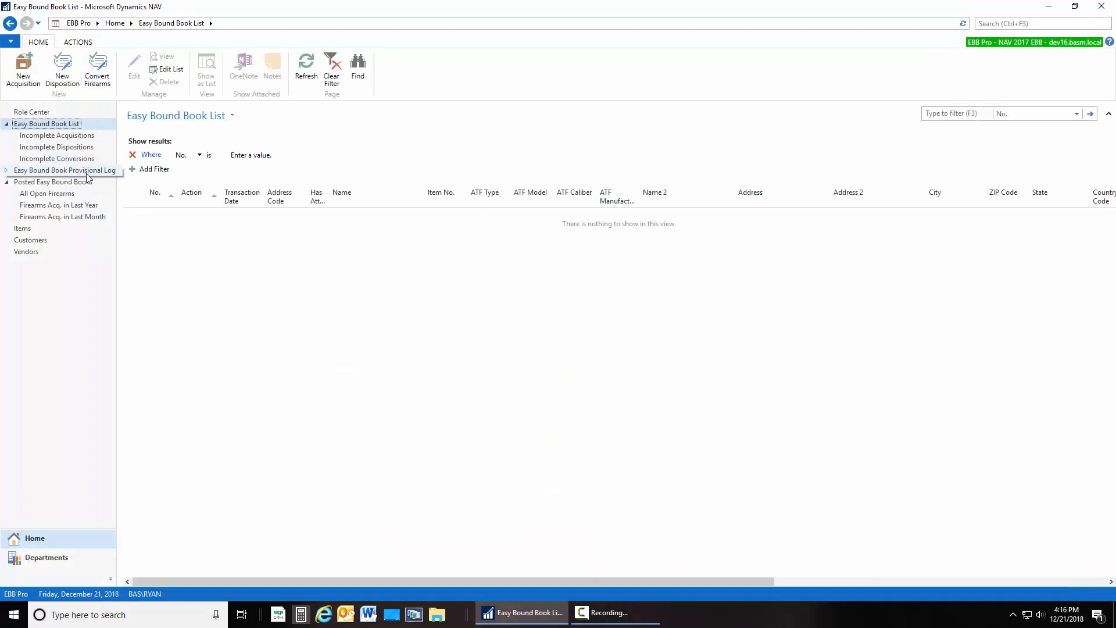
- Select all conversion records in the Easy Bound Book Provisional Log and post them
{"action": "left_click", "coordinate": [87, 171]}
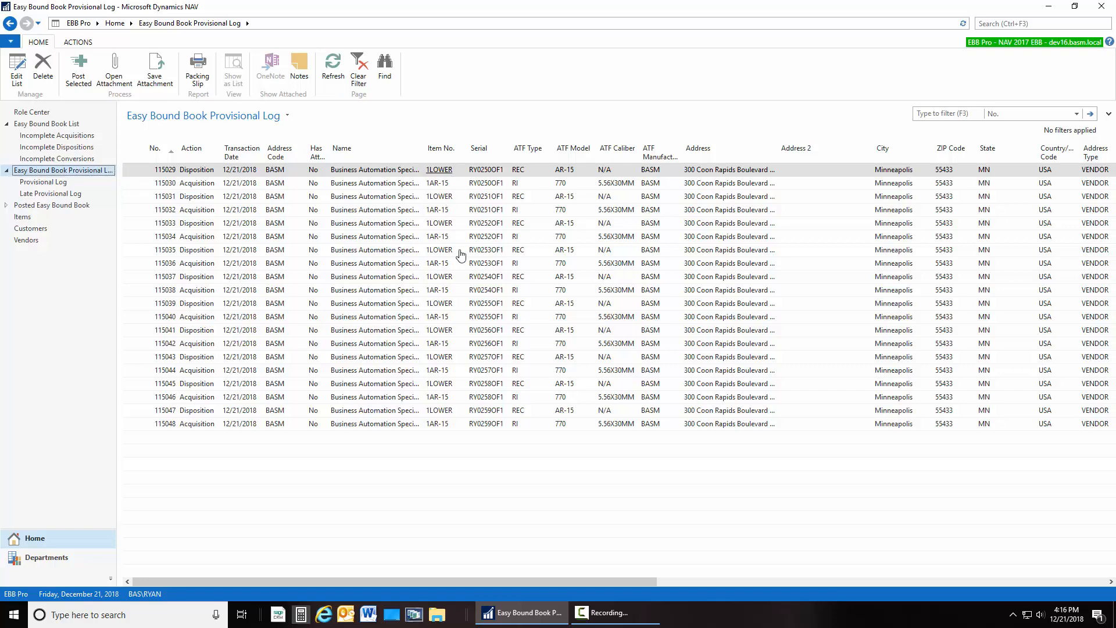
{"action": "left_click", "coordinate": [131, 159]}
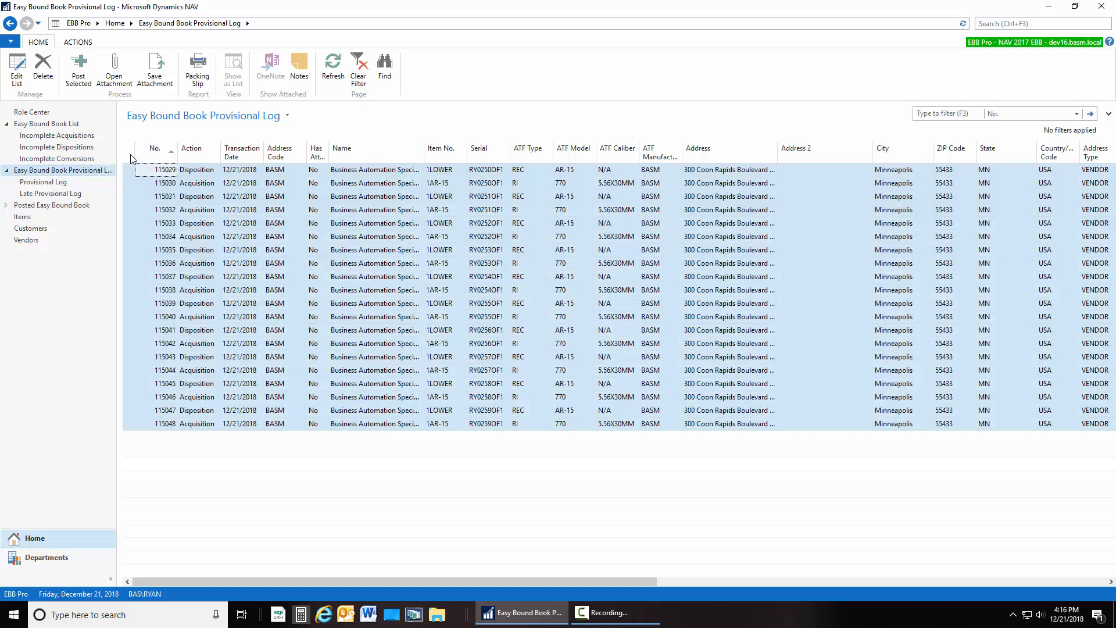
{"action": "left_click", "coordinate": [78, 71]}
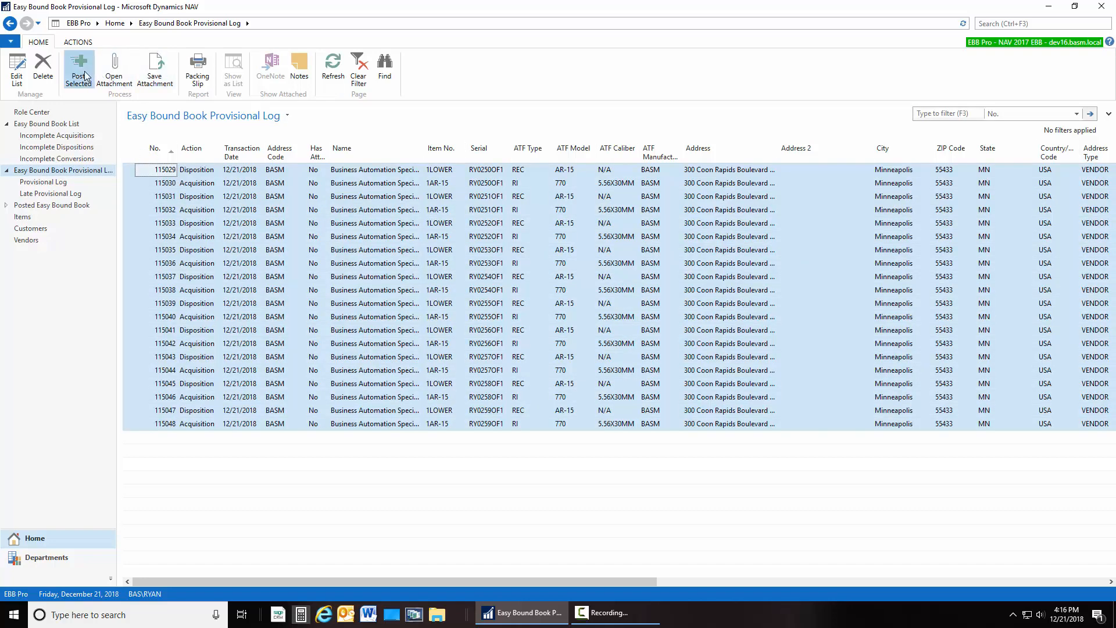
- From the Posted Easy Bound Book, preview the Transaction Inquiry report for serial RY0250OF1, review its conversion records, and close it
{"action": "left_click", "coordinate": [67, 206]}
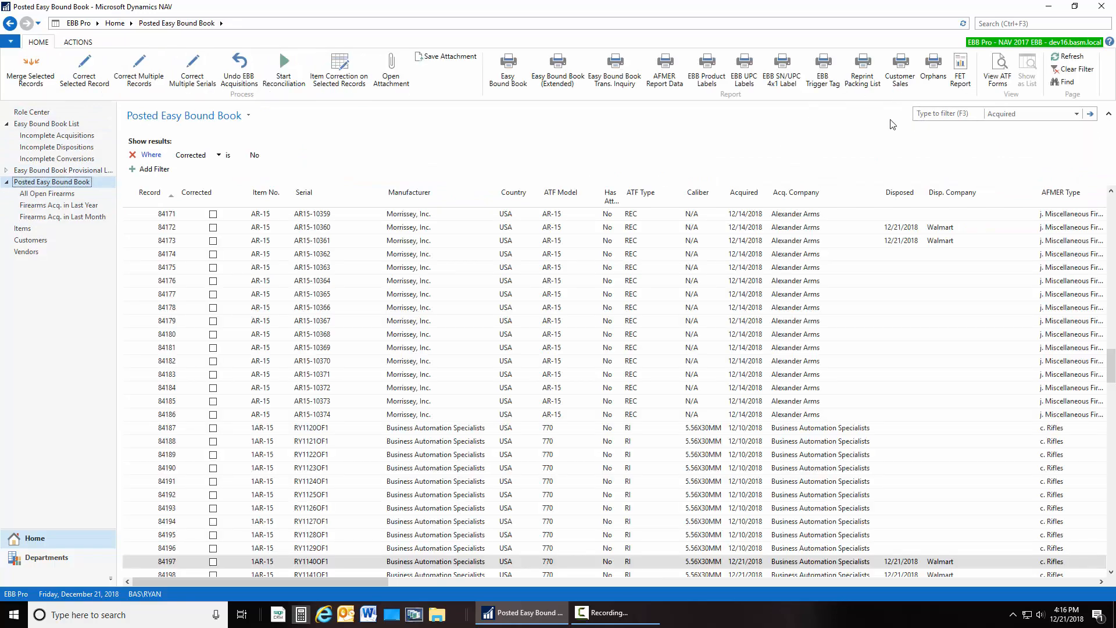
{"action": "left_click", "coordinate": [630, 84]}
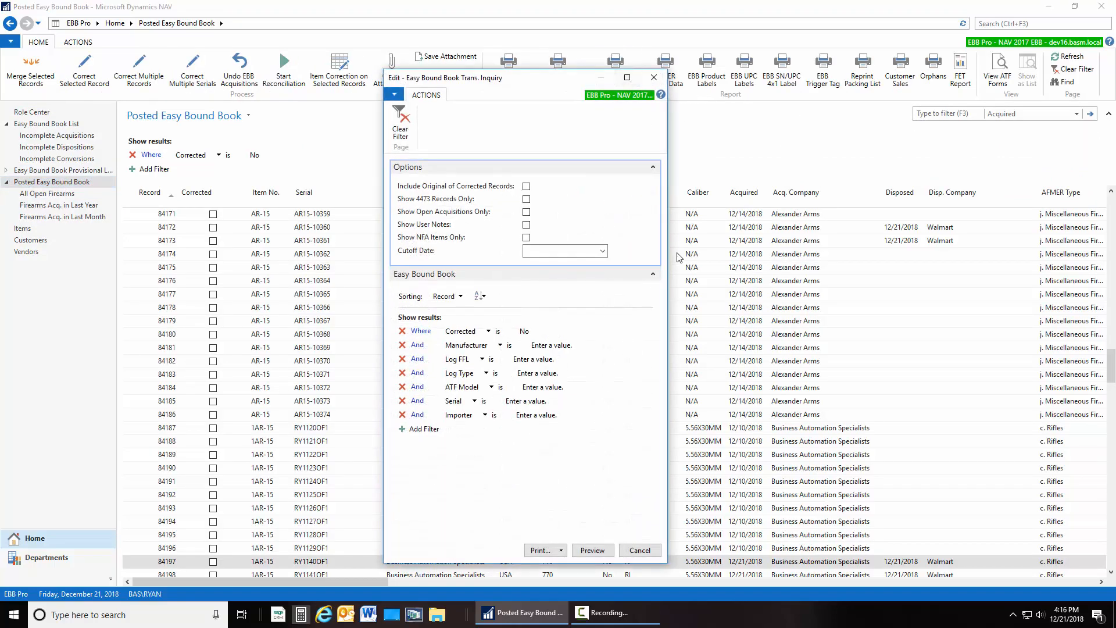
{"action": "left_click", "coordinate": [561, 402]}
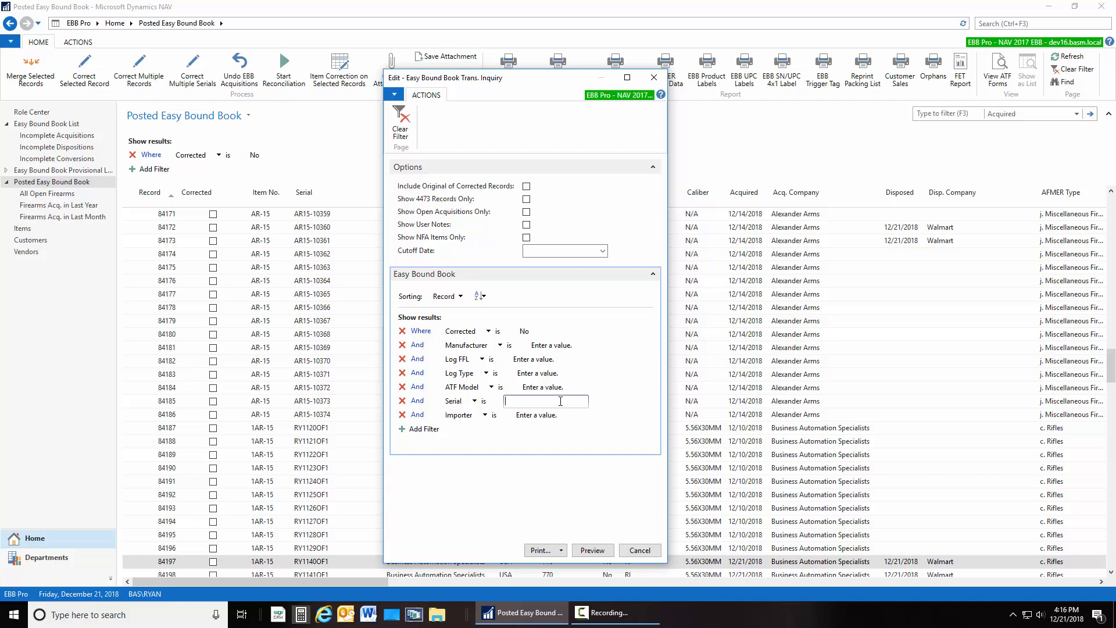
{"action": "type", "text": "RY0250OF1"}
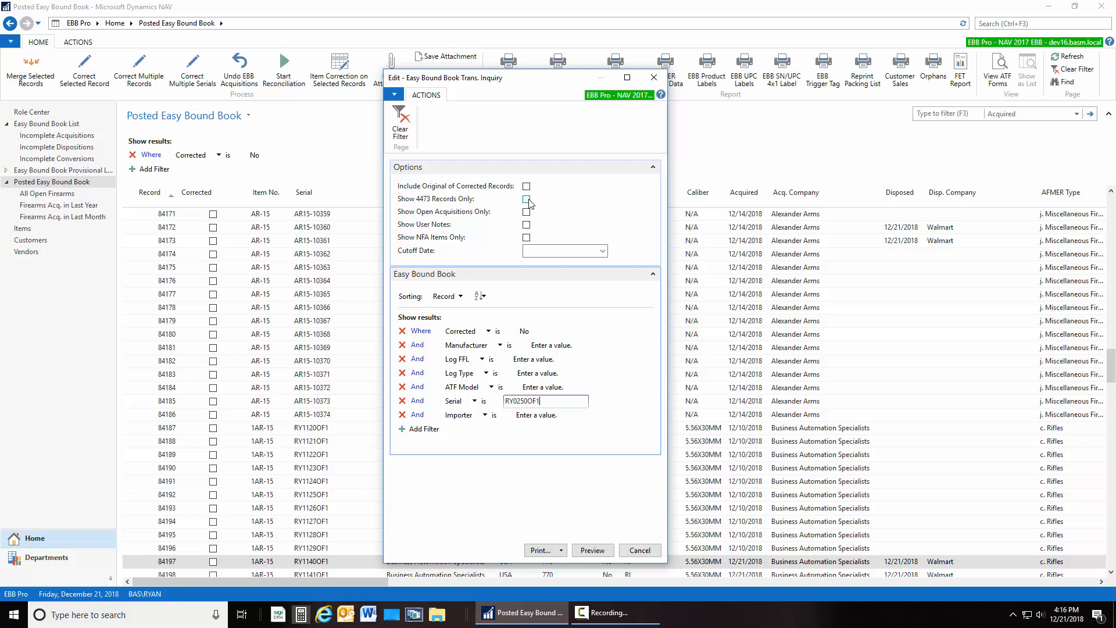
{"action": "left_click", "coordinate": [583, 553]}
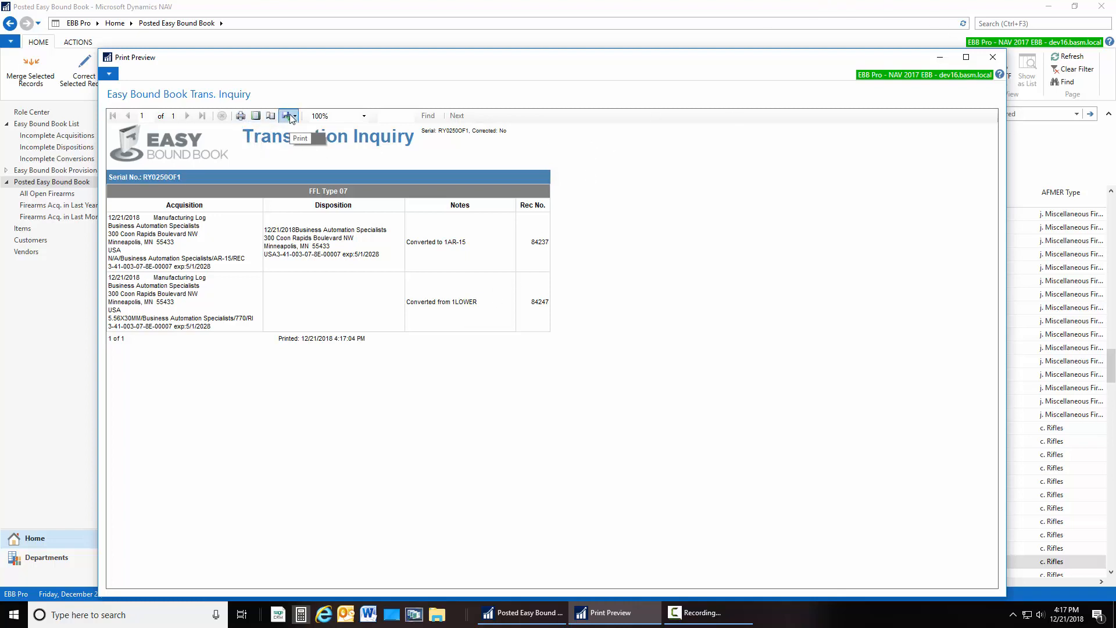
{"action": "left_click", "coordinate": [993, 63]}
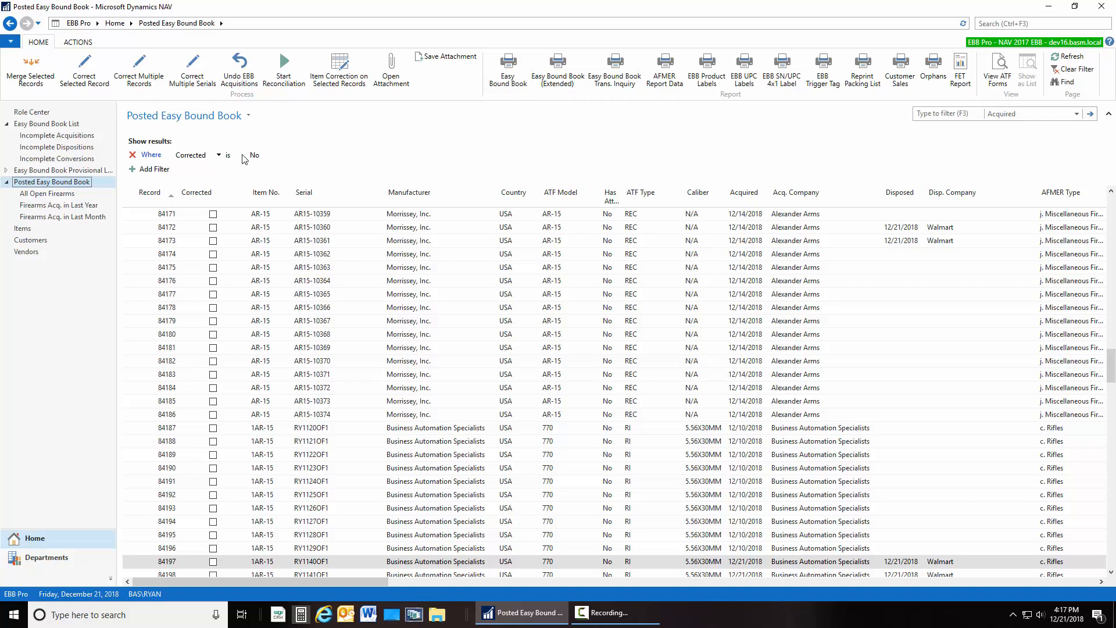
- Hide the advanced filter on the Posted Easy Bound Book list and show it again
{"action": "left_click", "coordinate": [249, 116]}
{"action": "left_click", "coordinate": [249, 116]}
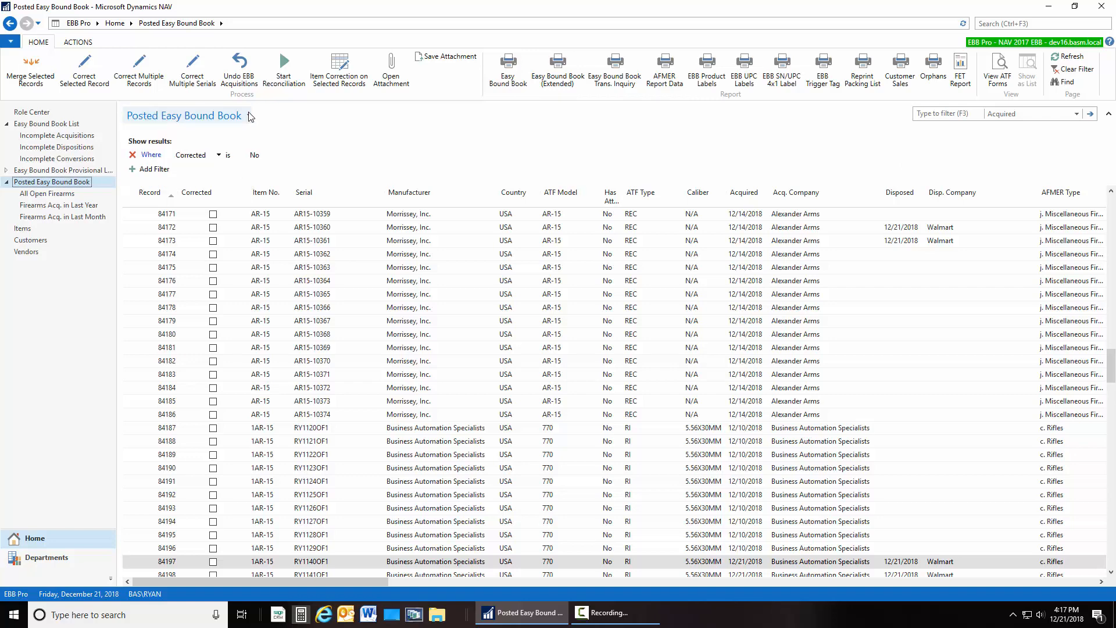
{"action": "left_click", "coordinate": [248, 118]}
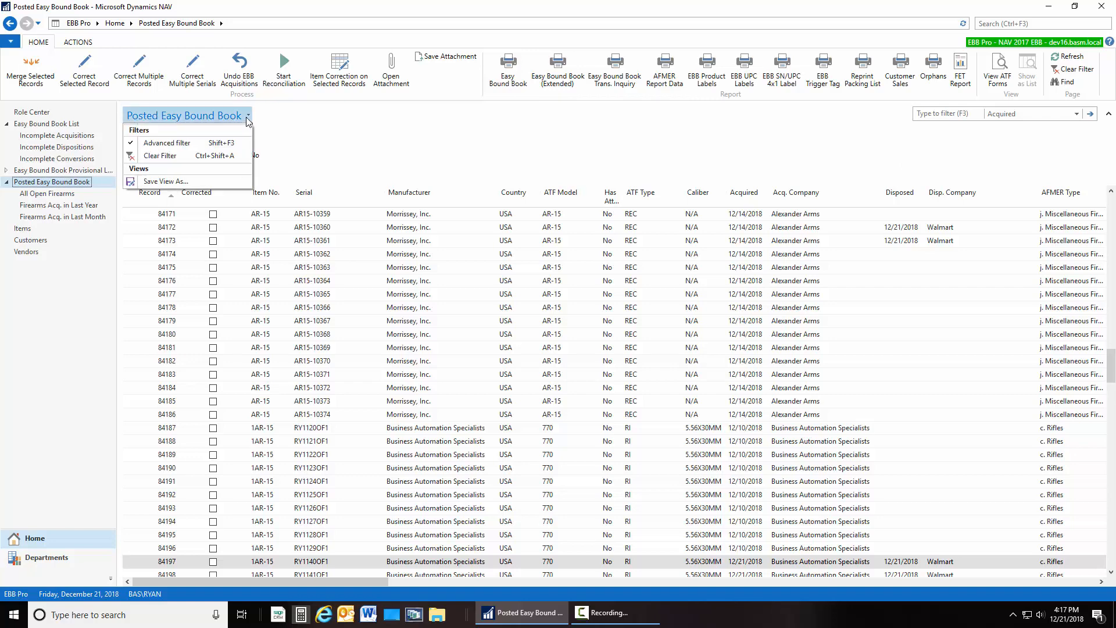
{"action": "left_click", "coordinate": [214, 144]}
{"action": "left_click", "coordinate": [248, 116]}
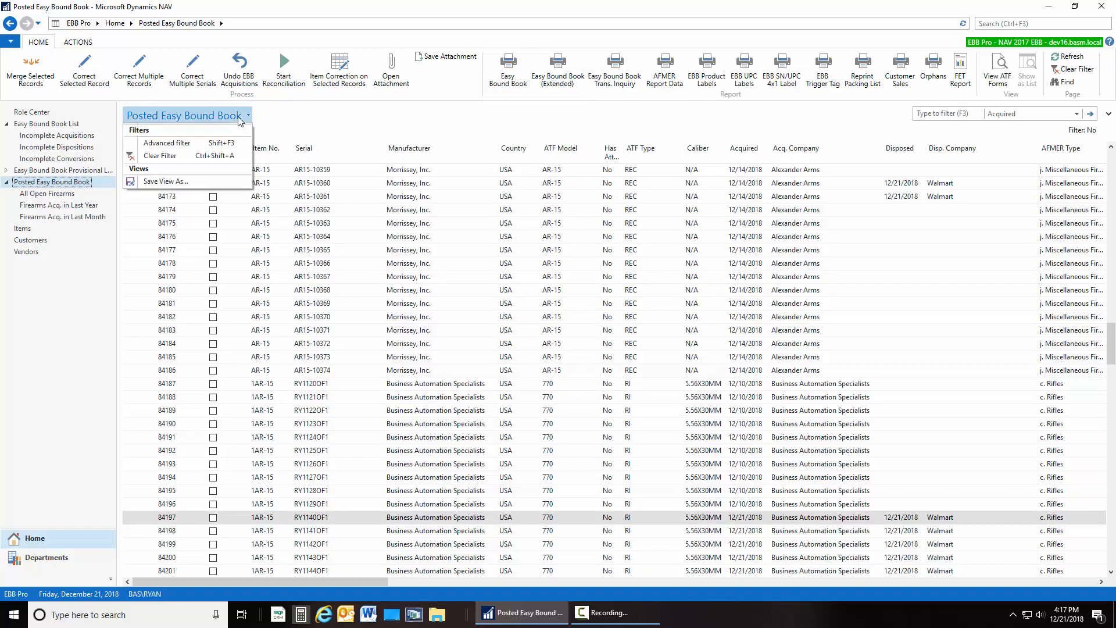
{"action": "left_click", "coordinate": [232, 144]}
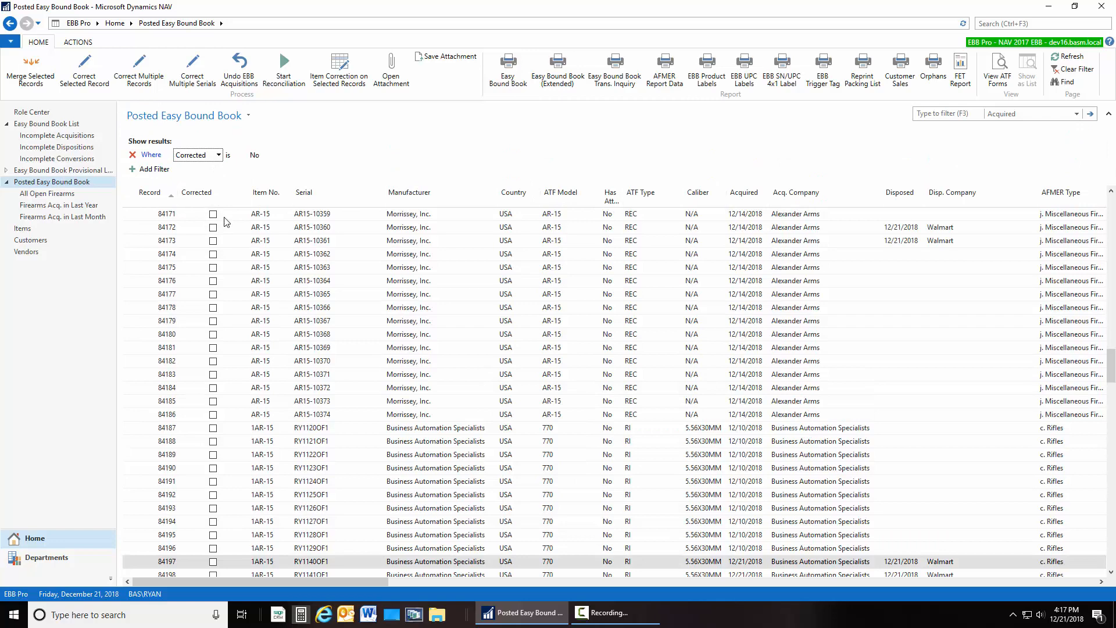
- Sort the posted records by ATF Model and by Manufacturer, each in descending order
{"action": "left_click", "coordinate": [584, 200]}
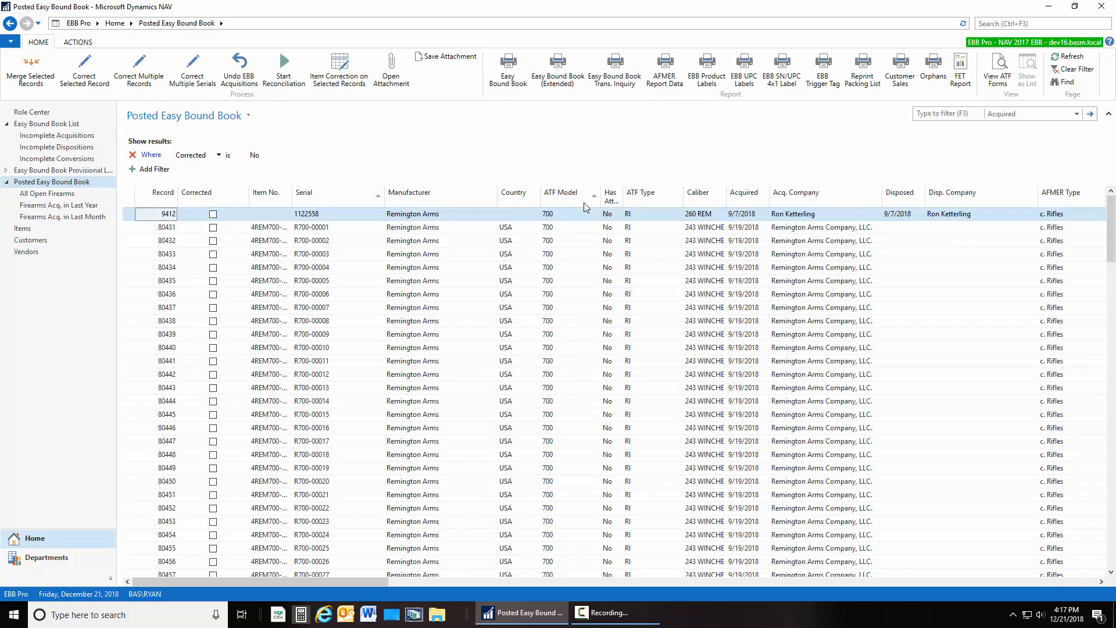
{"action": "left_click", "coordinate": [584, 201]}
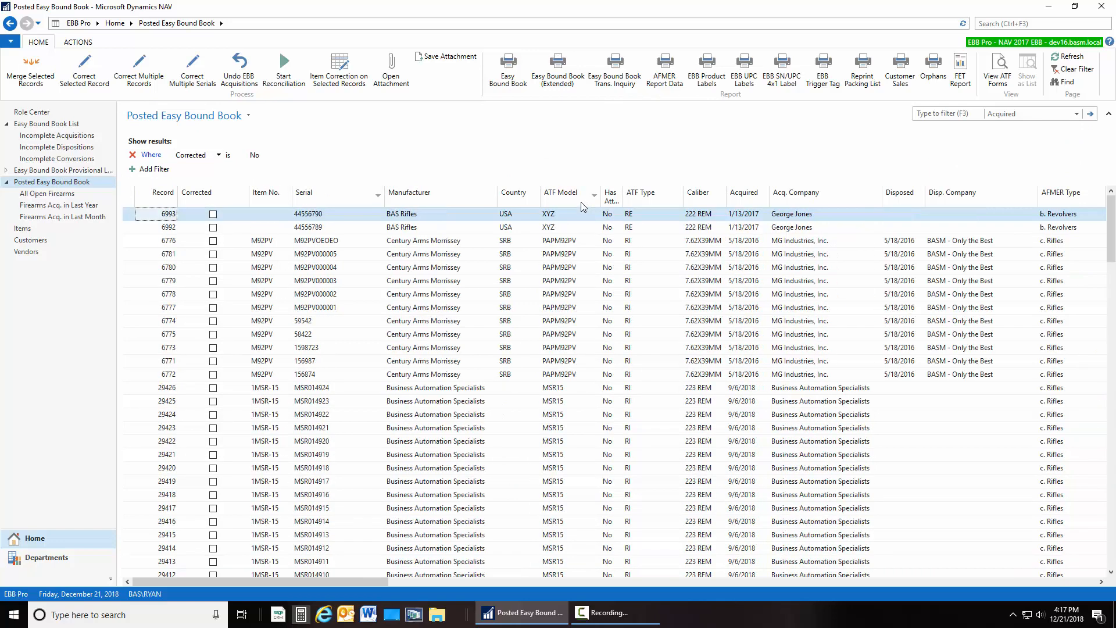
{"action": "left_click", "coordinate": [438, 199]}
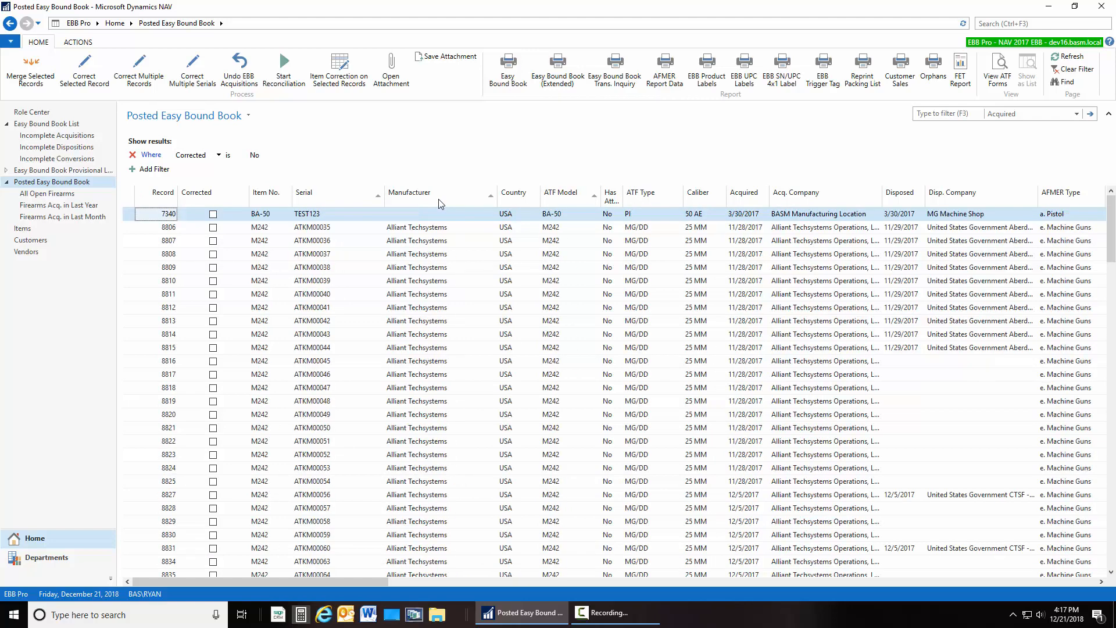
{"action": "left_click", "coordinate": [438, 199]}
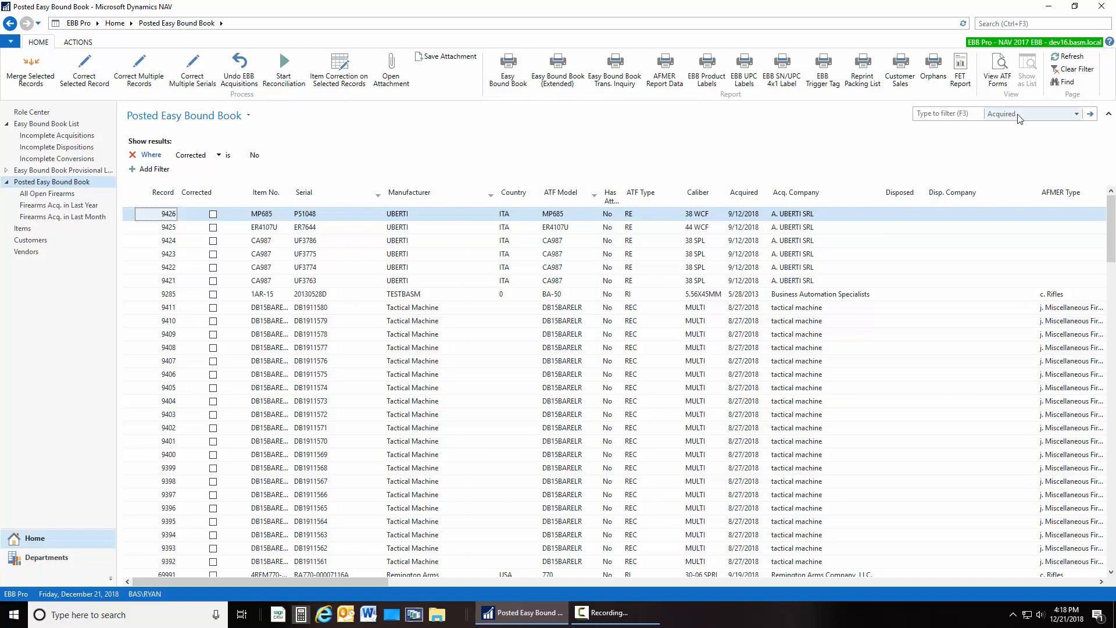
- Replace the Corrected filter on the posted records with an Acquired filter set to today's date using t
{"action": "left_click", "coordinate": [220, 156]}
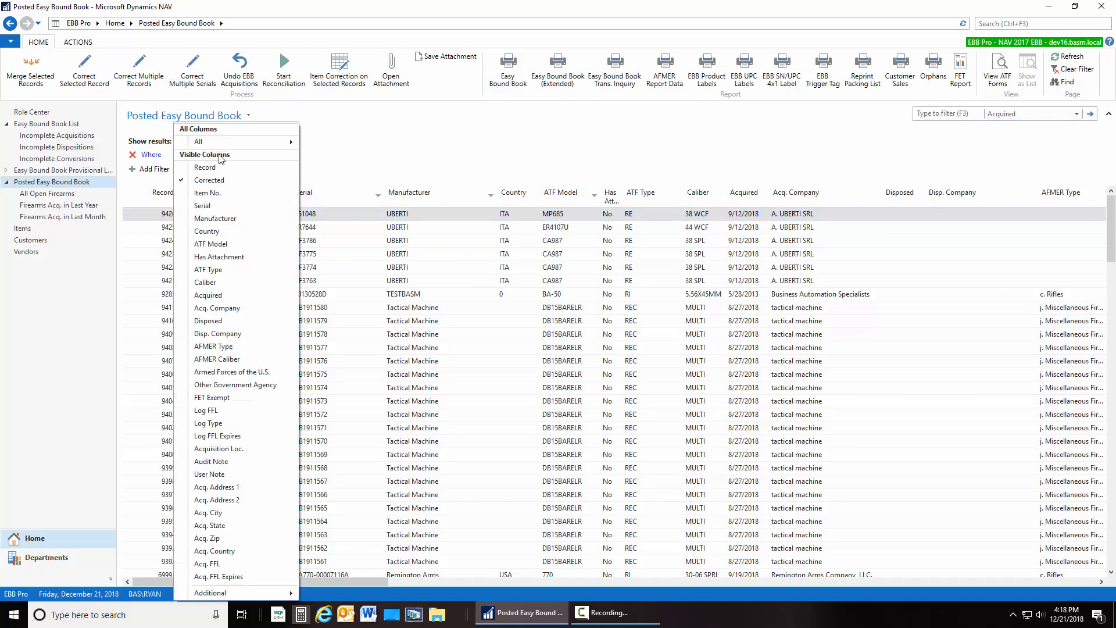
{"action": "left_click", "coordinate": [216, 294]}
{"action": "left_click", "coordinate": [252, 158]}
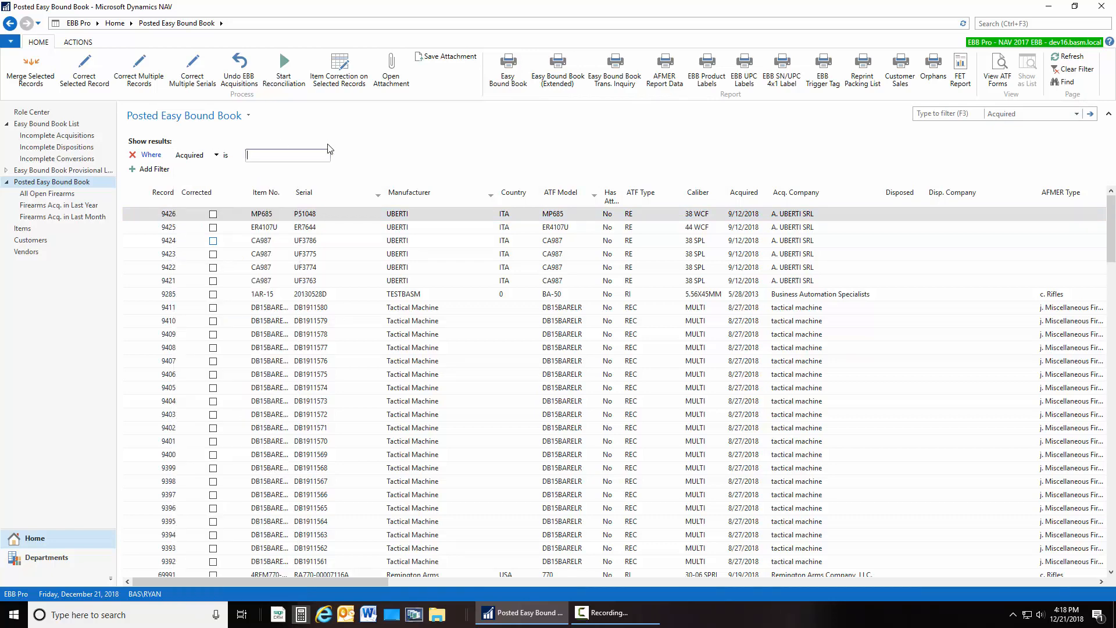
{"action": "type", "text": "t"}
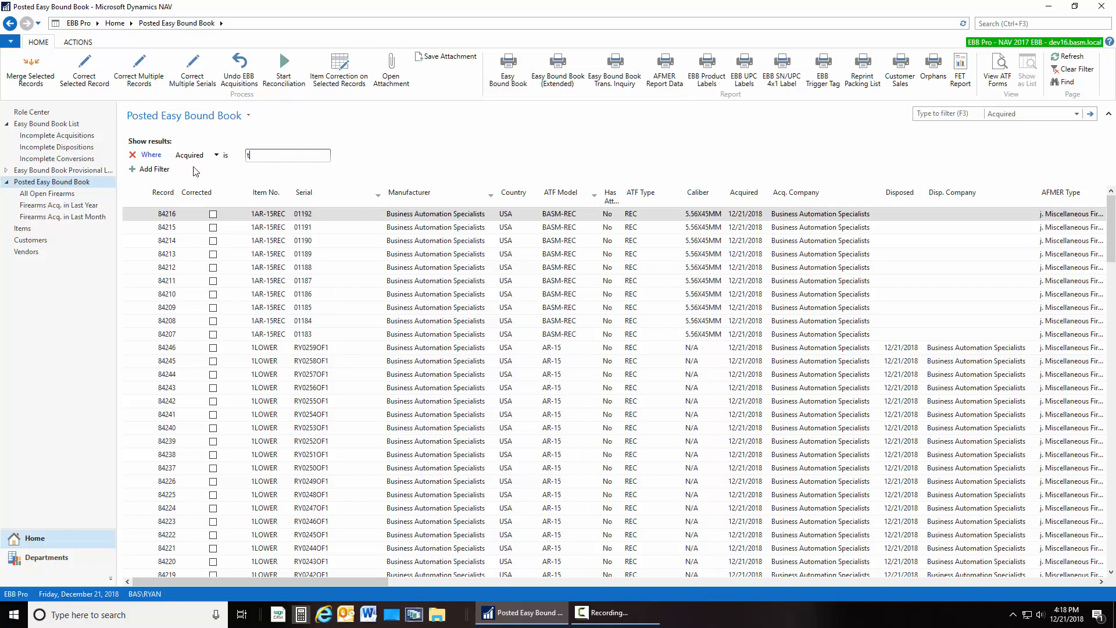
{"action": "left_click", "coordinate": [180, 156]}
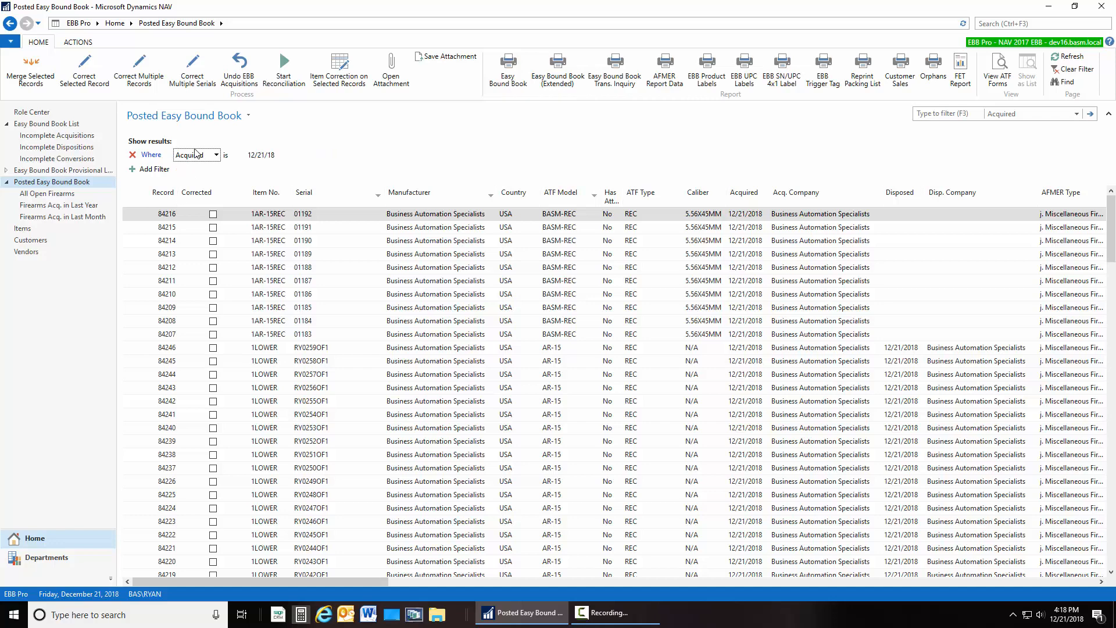
- Add a second filter limiting the posted records to a Disposed date of today using t
{"action": "left_click", "coordinate": [162, 170]}
{"action": "left_click", "coordinate": [204, 171]}
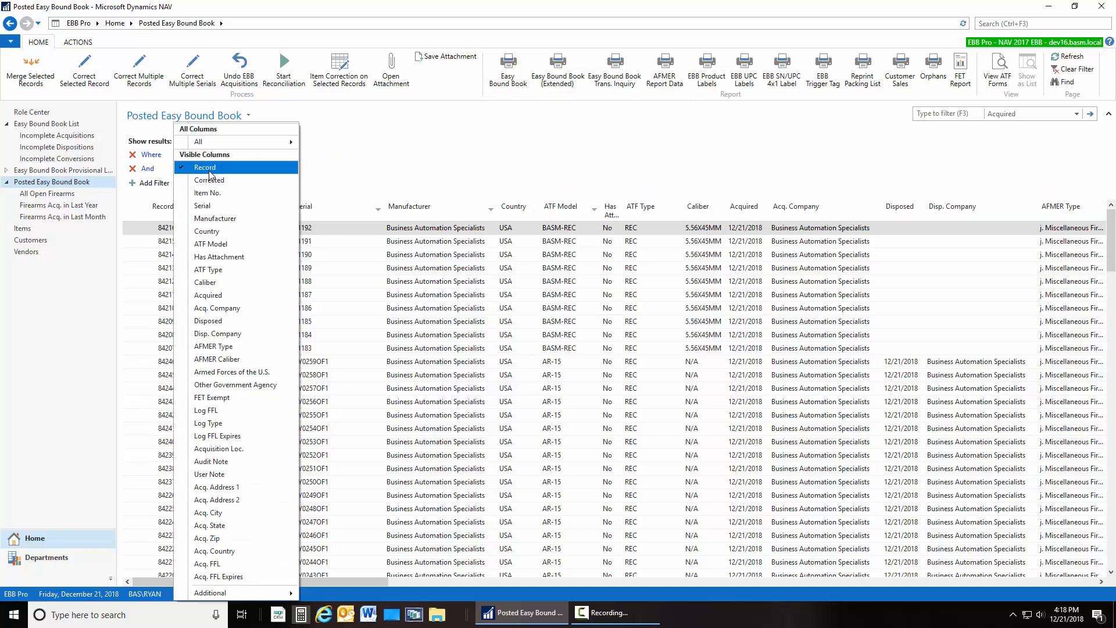
{"action": "mouse_move", "coordinate": [244, 592]}
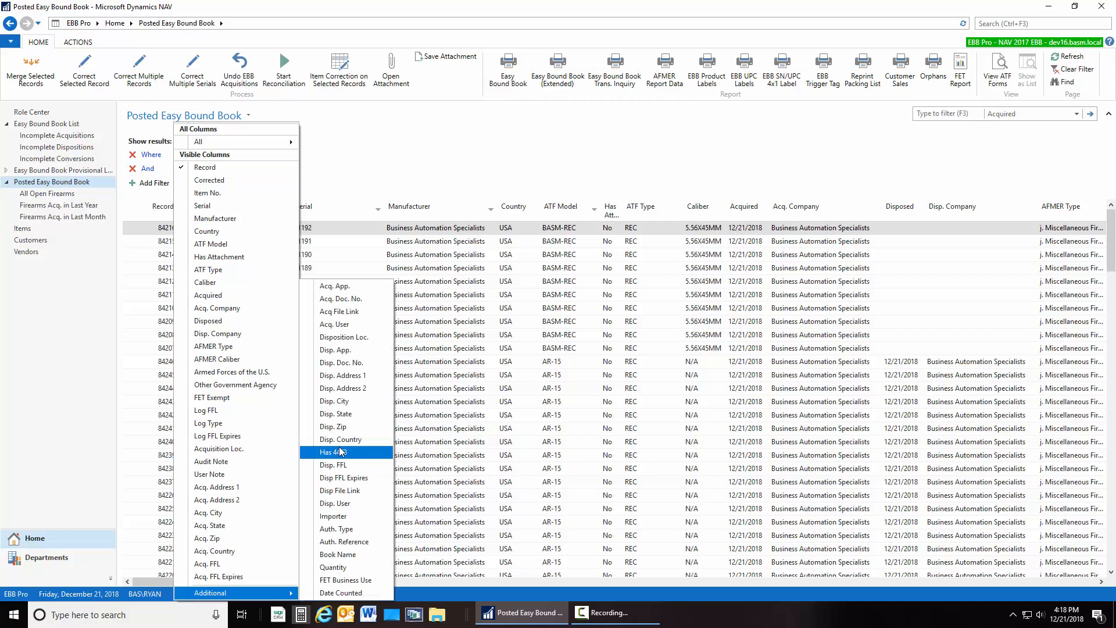
{"action": "left_click", "coordinate": [217, 320]}
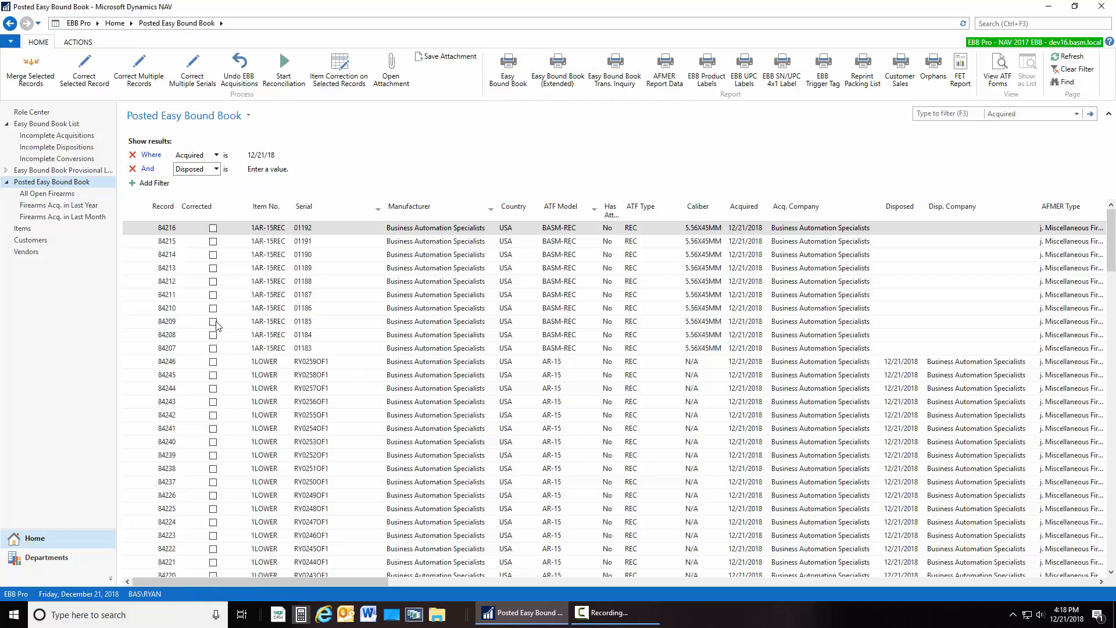
{"action": "left_click", "coordinate": [261, 170]}
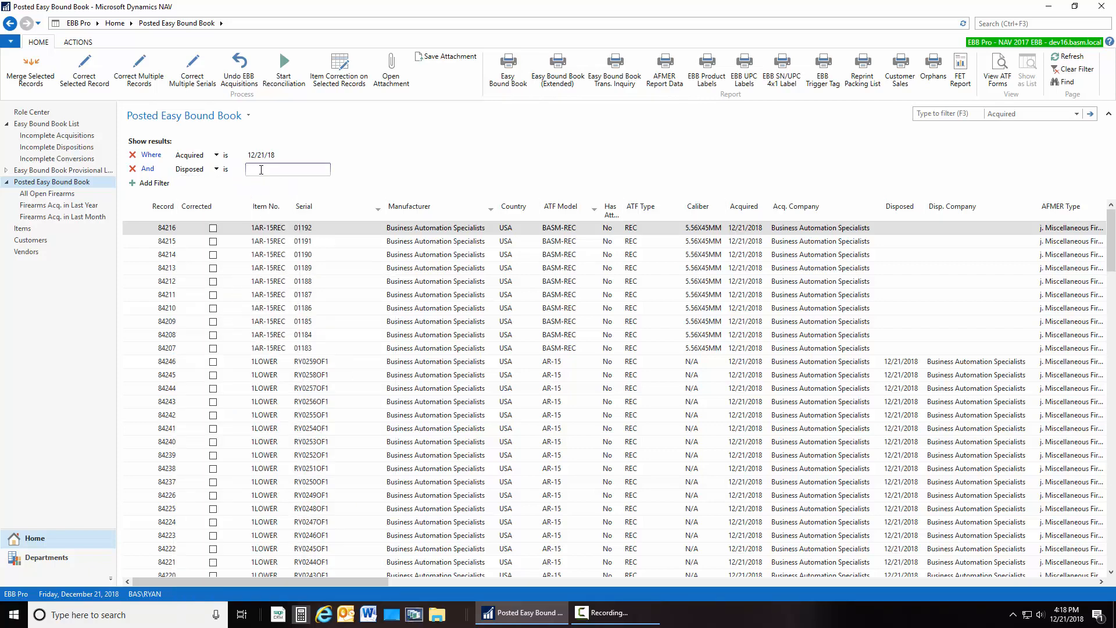
{"action": "type", "text": "t"}
{"action": "key", "text": "Return"}
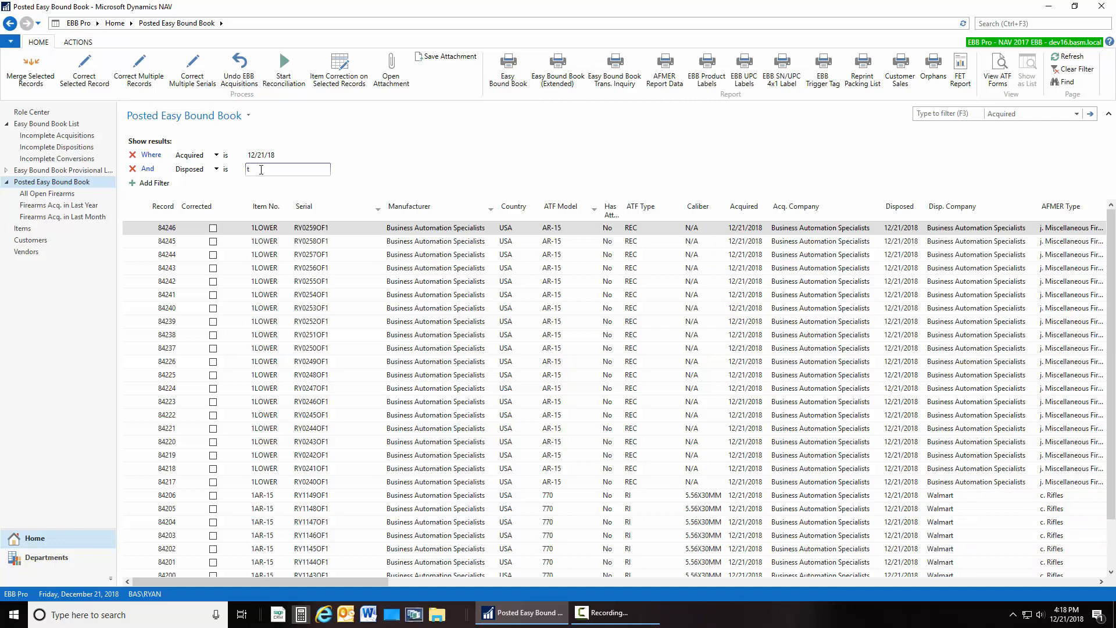
- Add a third filter limiting the posted records to a Caliber of N/A
{"action": "left_click", "coordinate": [161, 187]}
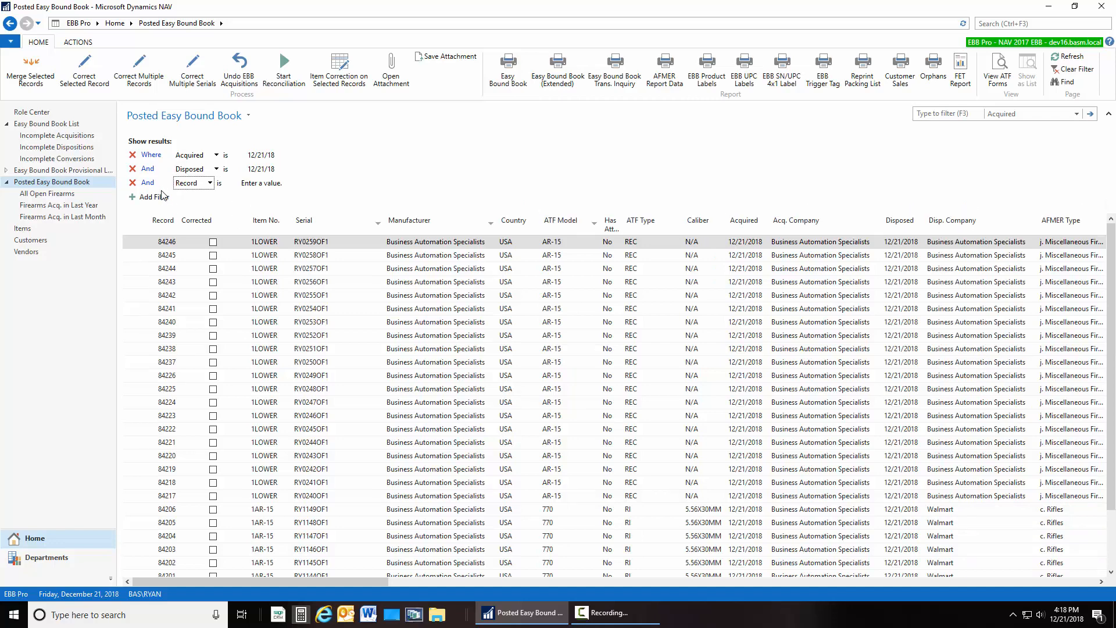
{"action": "scroll", "coordinate": [208, 185], "scroll_direction": "down", "scroll_amount": 1}
{"action": "left_click", "coordinate": [208, 186]}
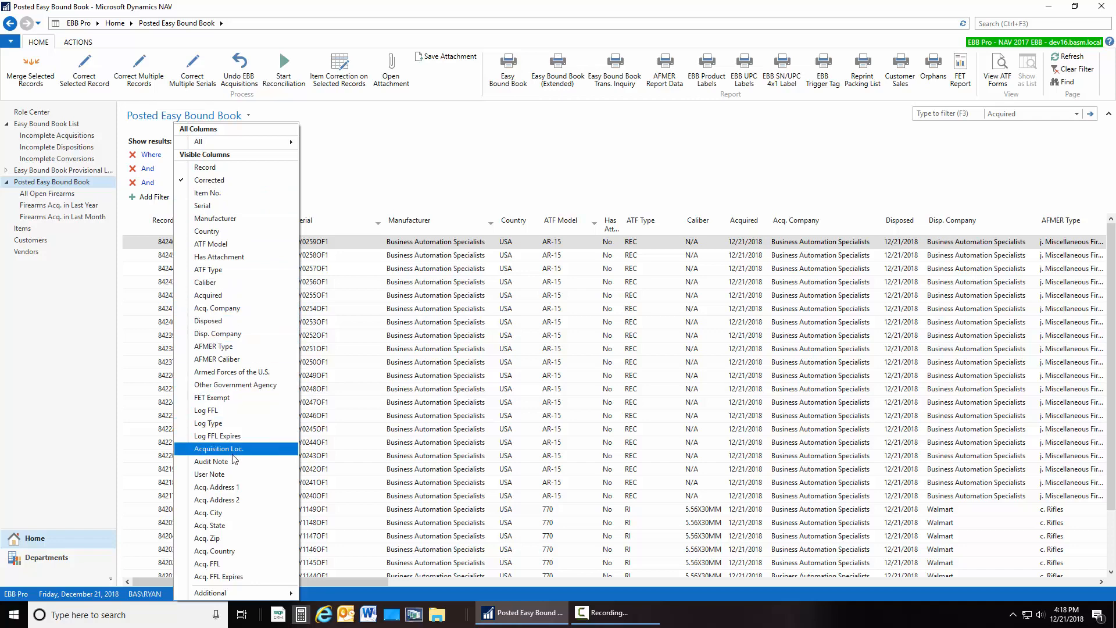
{"action": "left_click", "coordinate": [216, 283]}
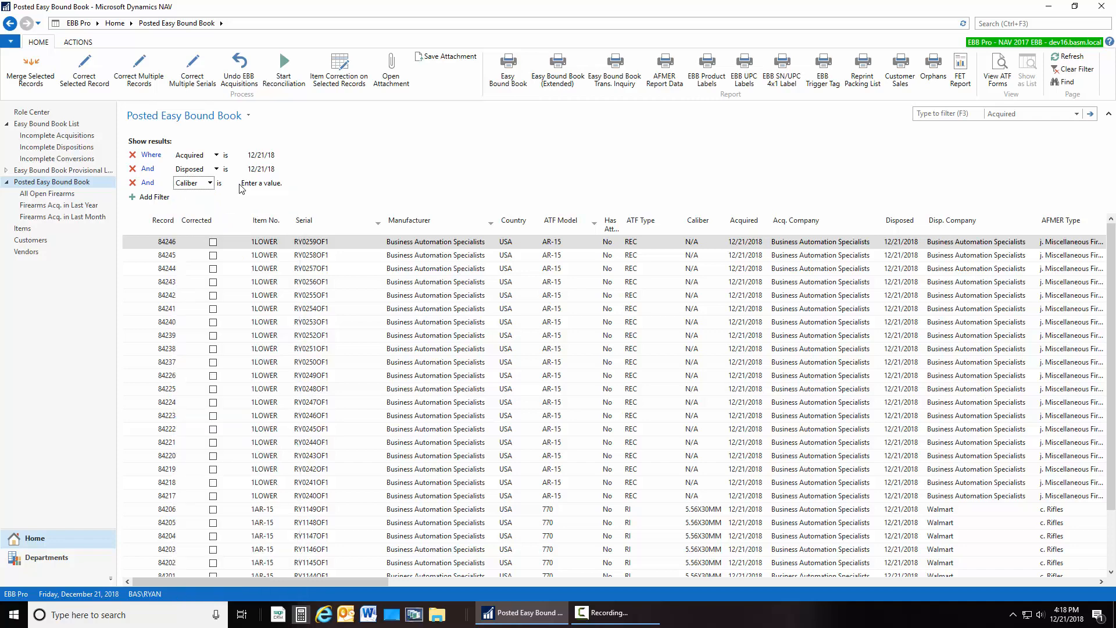
{"action": "left_click", "coordinate": [240, 184]}
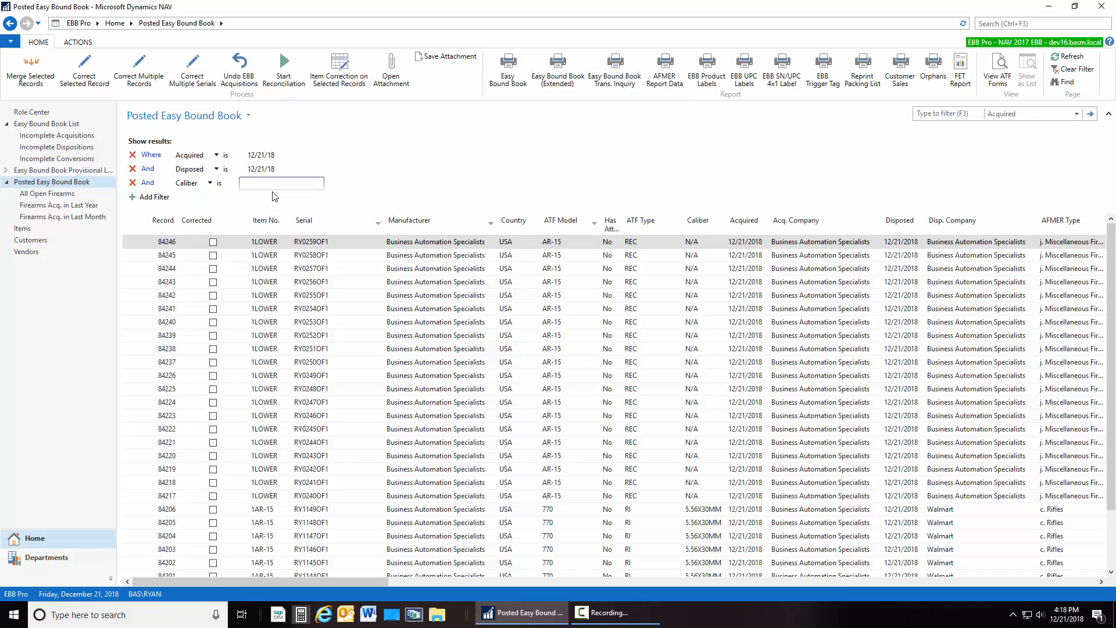
{"action": "type", "text": "N"}
{"action": "type", "text": "?A"}
{"action": "key", "text": "BackSpace"}
{"action": "key", "text": "BackSpace"}
{"action": "type", "text": "/A"}
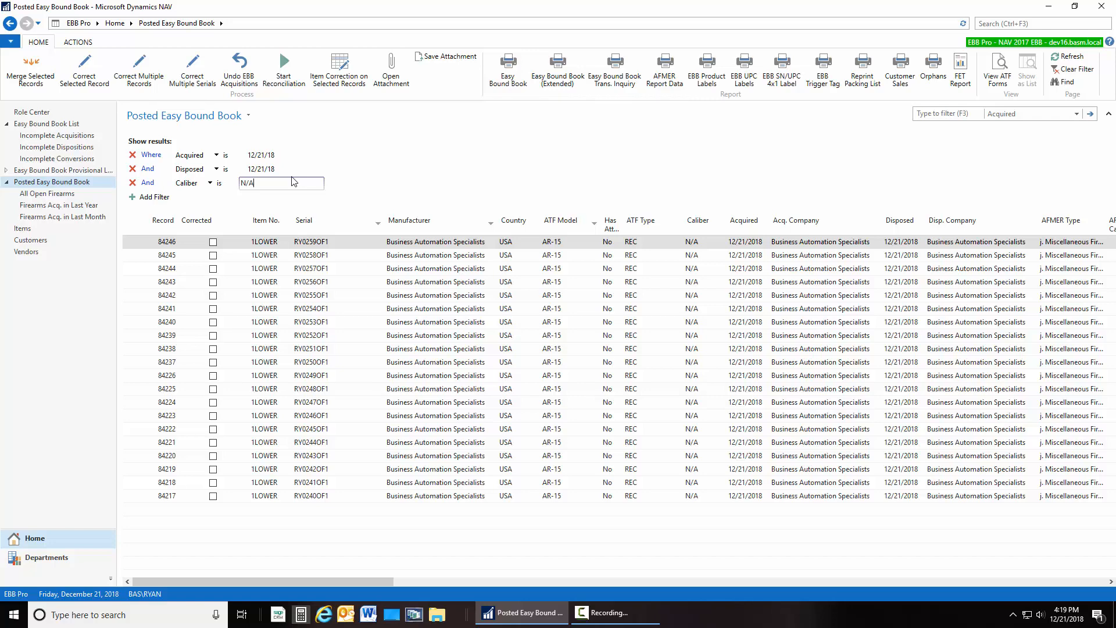
- Export the filtered posted records to a worksheet opened in Excel and close it without saving
{"action": "key", "text": "ctrl+e"}
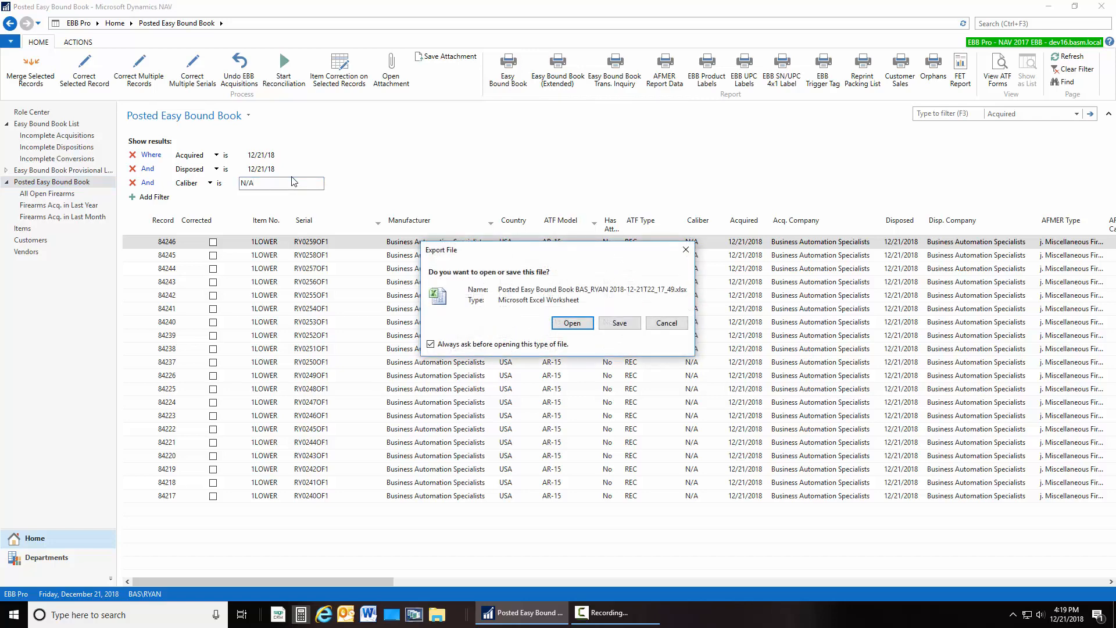
{"action": "left_click", "coordinate": [560, 323]}
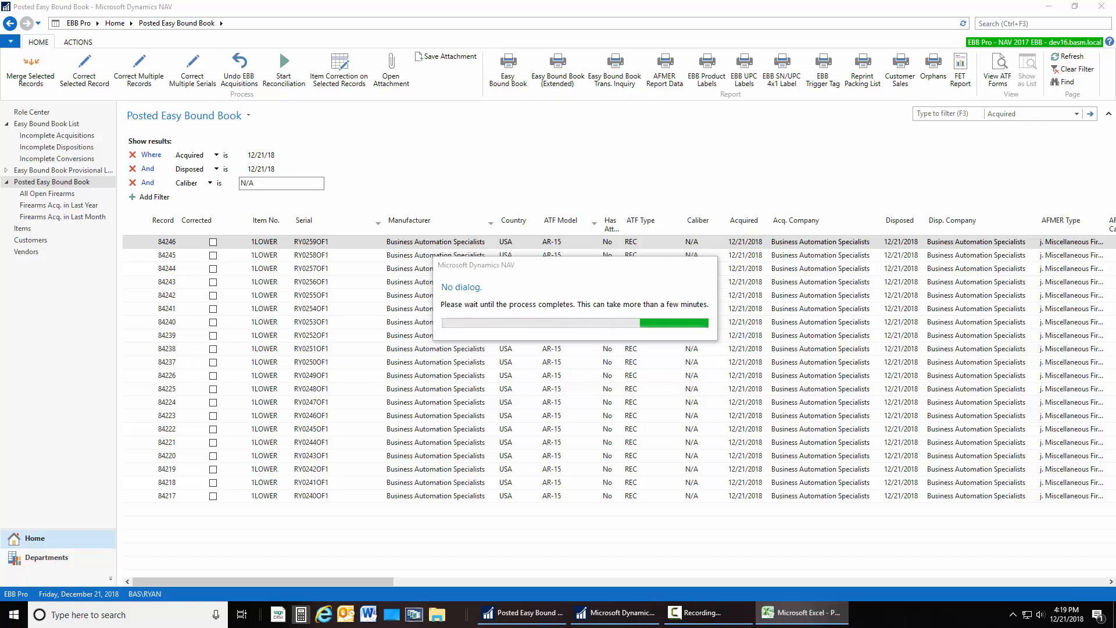
{"action": "left_click_drag", "start_coordinate": [1115, 4], "coordinate": [382, 47]}
{"action": "left_click", "coordinate": [535, 44]}
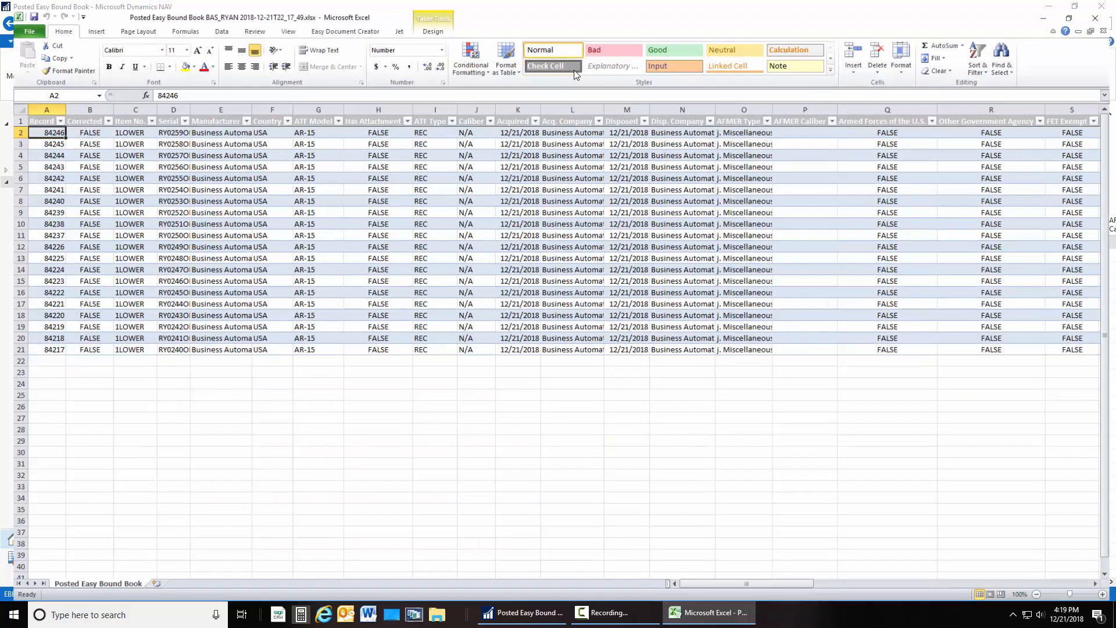
{"action": "left_click", "coordinate": [1102, 12]}
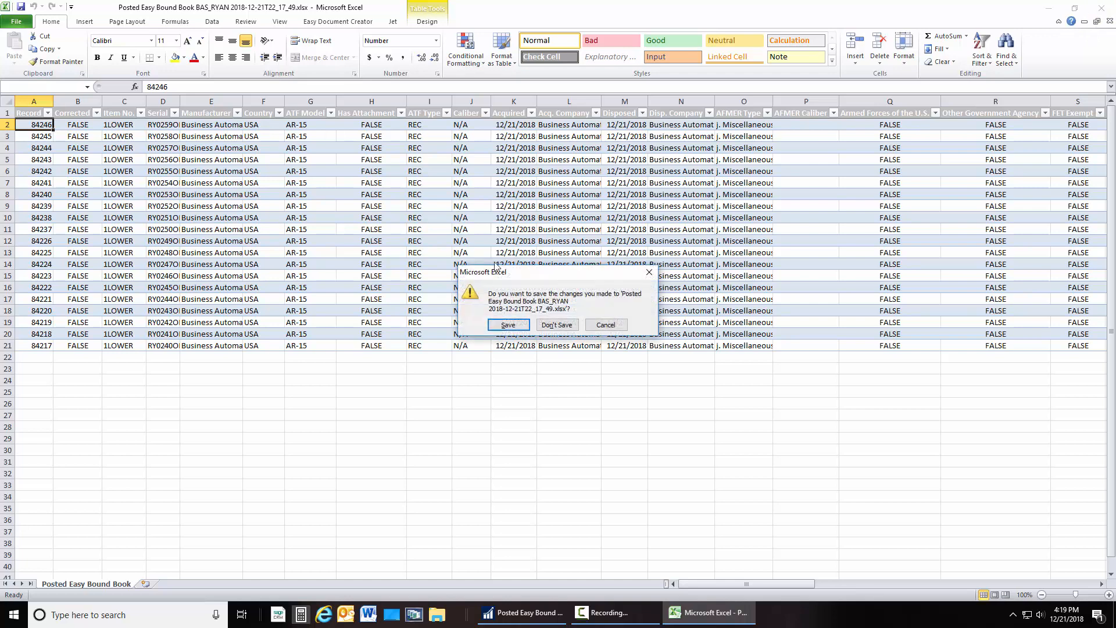
{"action": "left_click", "coordinate": [570, 329]}
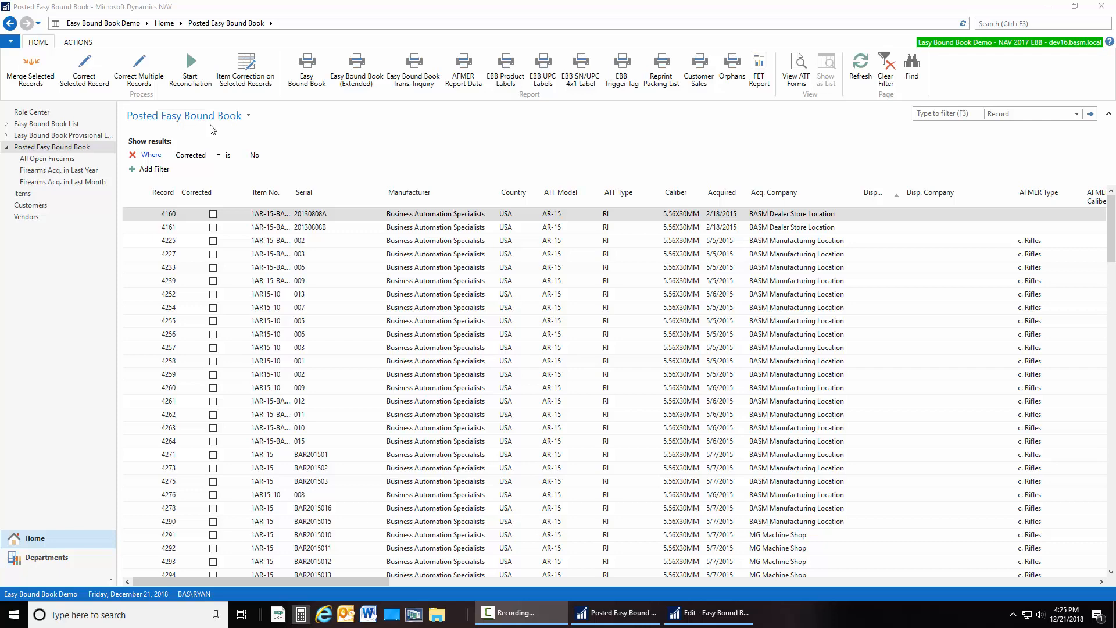
- Start a reconciliation from the Posted Easy Bound Book and enter serial 20130808A in the reconciliation worksheet
{"action": "left_click", "coordinate": [196, 86]}
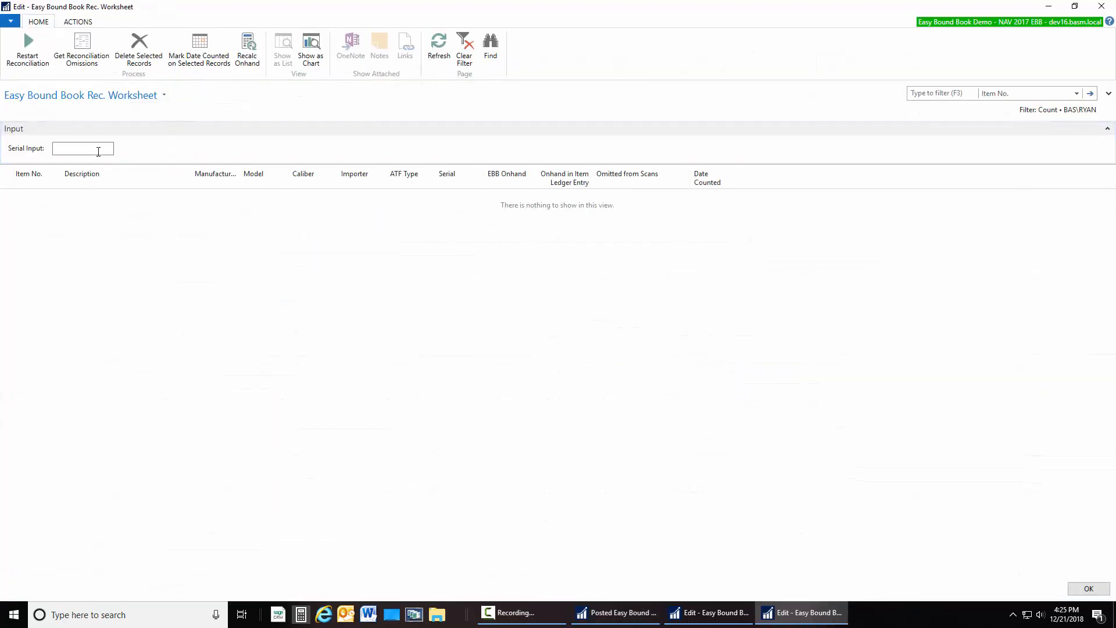
{"action": "left_click", "coordinate": [96, 148]}
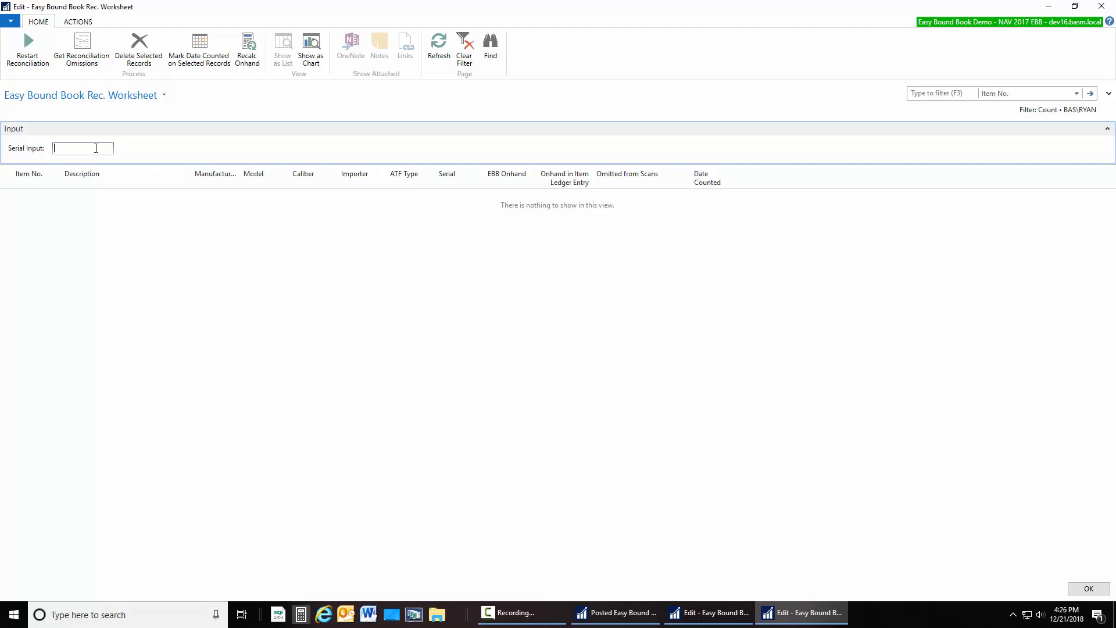
{"action": "type", "text": "20130808a"}
{"action": "key", "text": "Return"}
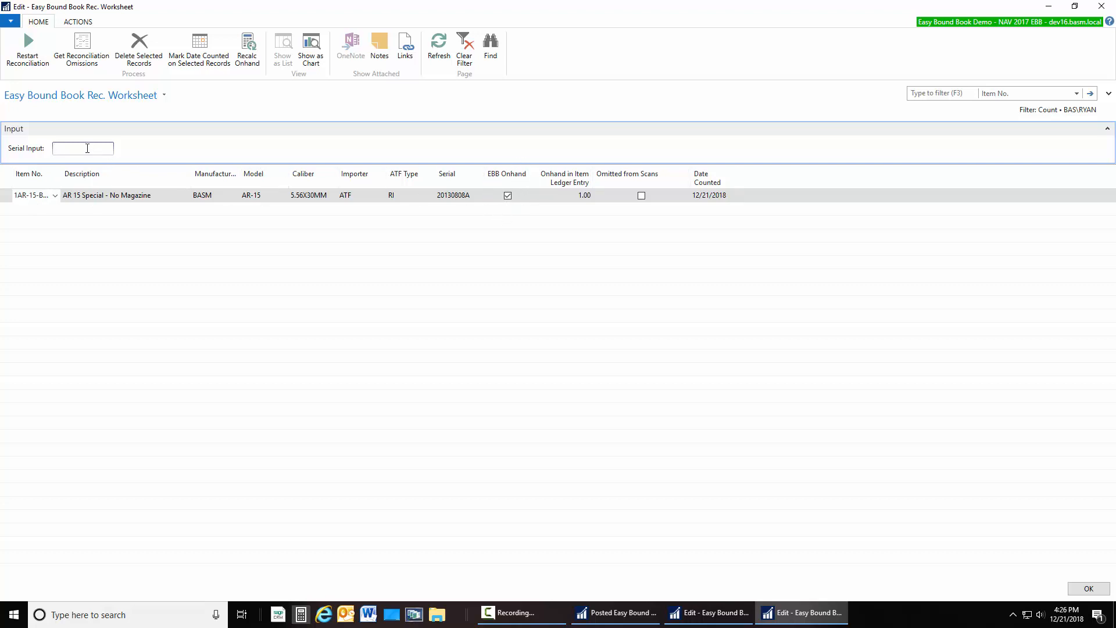
- Add serial 20130808B to the reconciliation worksheet
{"action": "type", "text": "2012"}
{"action": "type", "text": "30808"}
{"action": "type", "text": "B"}
{"action": "key", "text": "Return"}
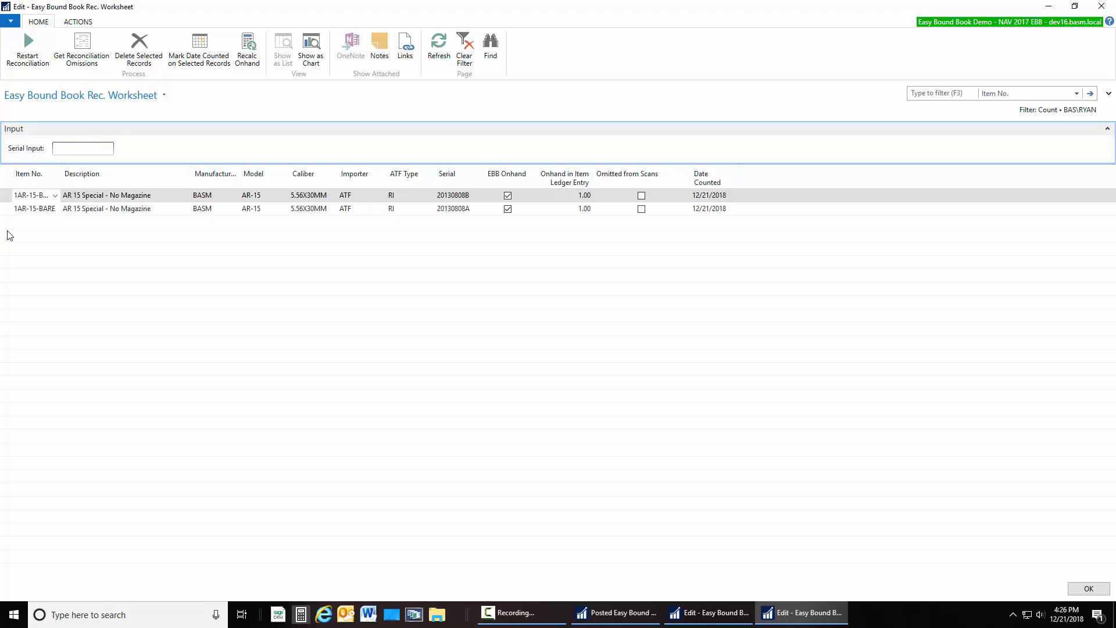
- Enter the serial 1234564 as a further scan in the reconciliation worksheet
{"action": "left_click", "coordinate": [75, 149]}
{"action": "type", "text": "1234564"}
{"action": "key", "text": "Return"}
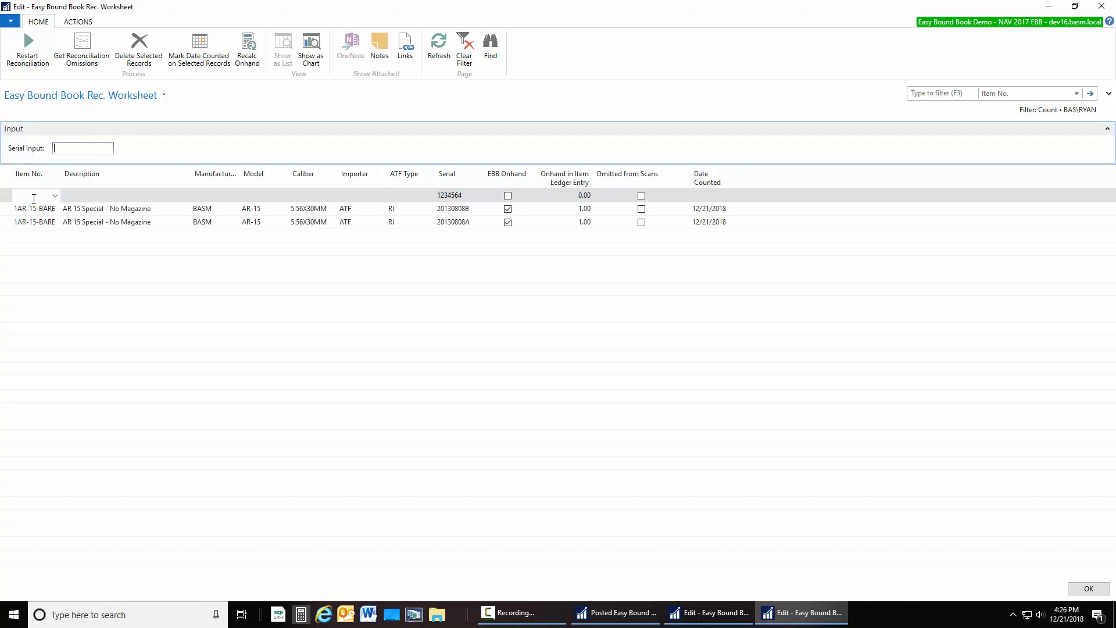